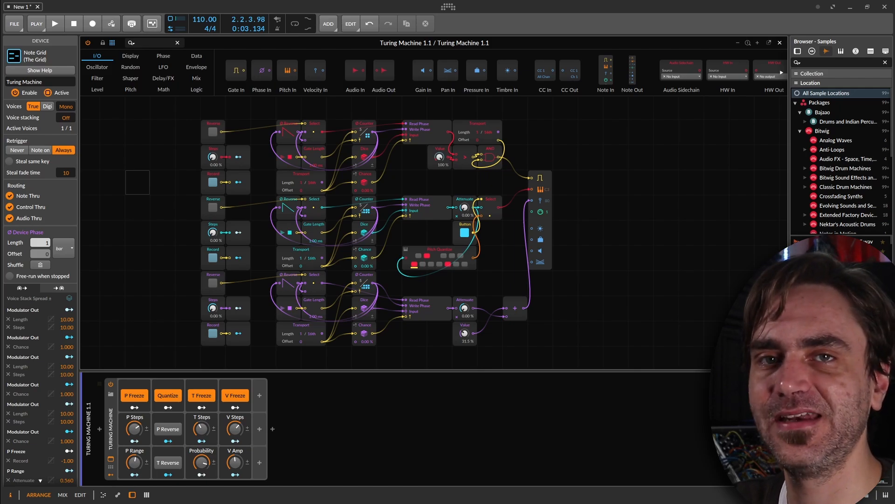
Insert the Vital synth into the device chain directly after the Turing Machine device.
left_click(110, 435)
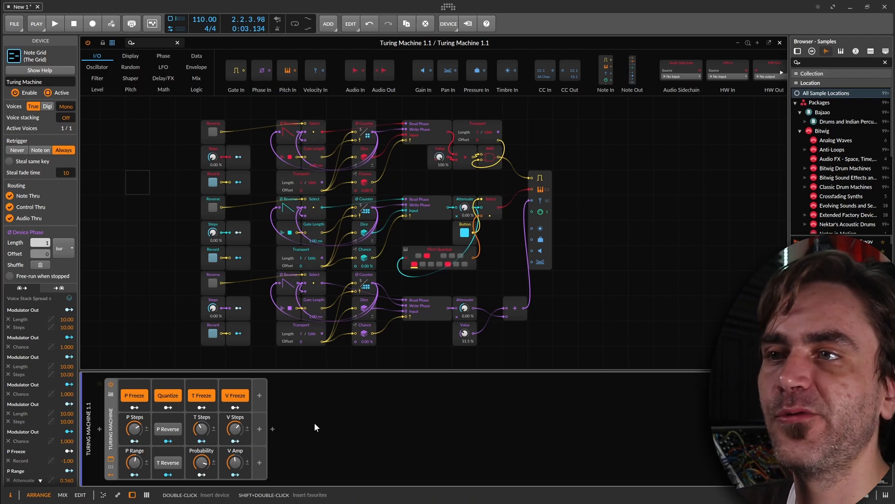
left_click(272, 428)
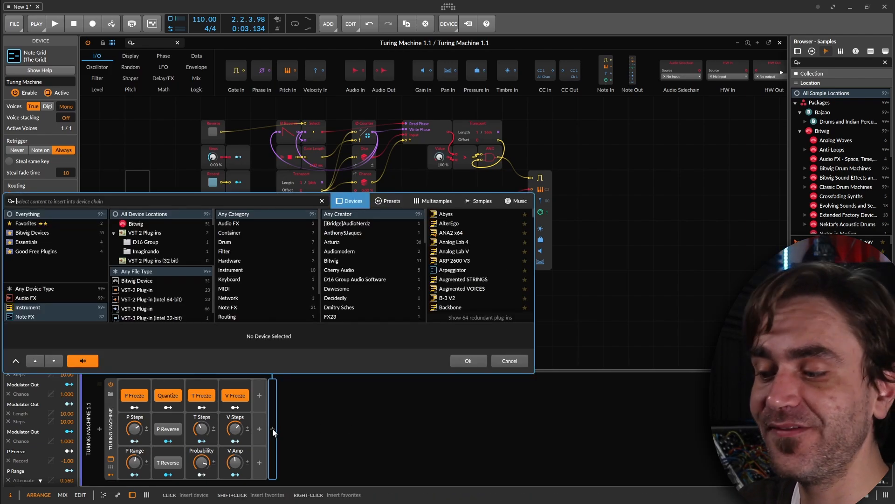
type("vital")
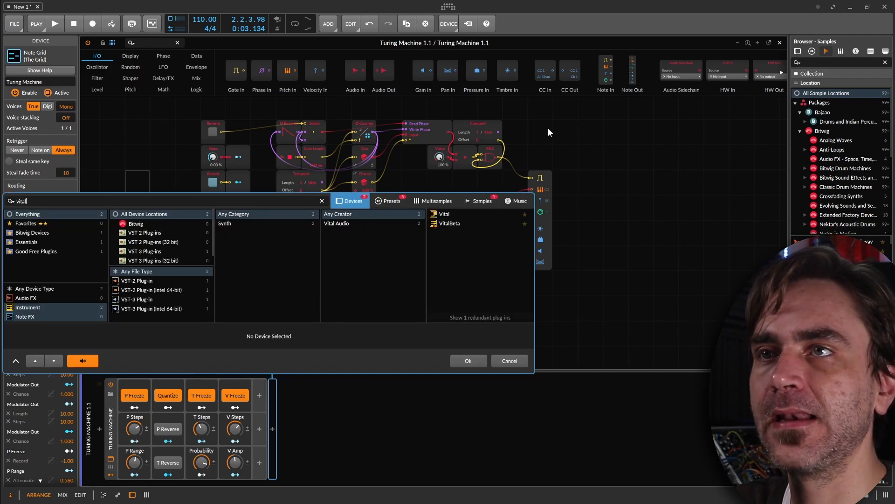
left_click(456, 213)
left_click(470, 363)
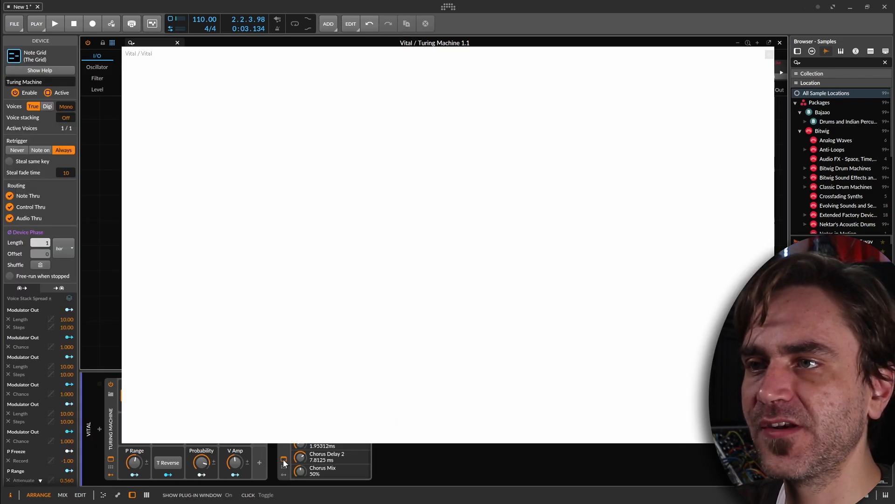
Show Vital's plug-in window, get past the sign-in prompt, and open its preset browser.
left_click(284, 459)
left_click(284, 458)
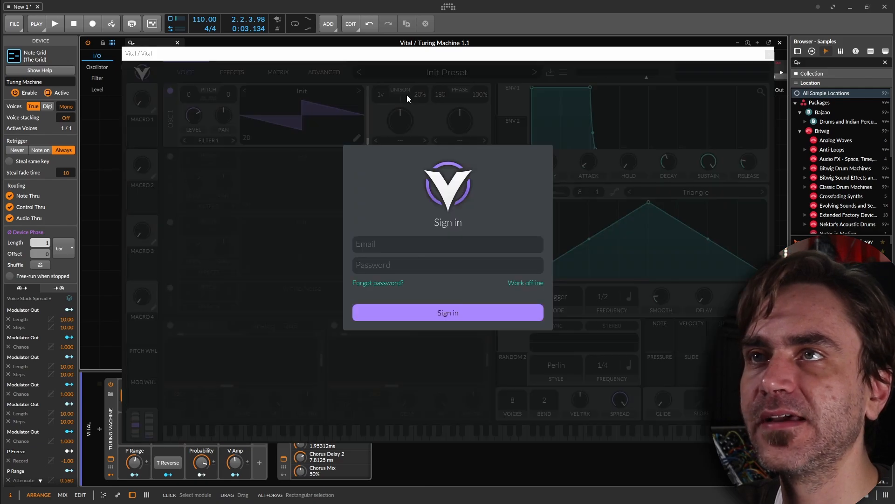
left_click(354, 311)
left_click(445, 73)
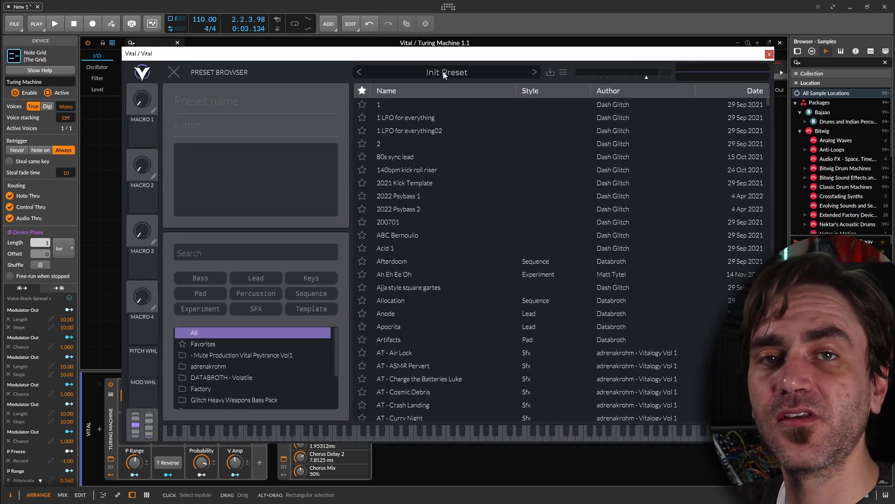
Load the LD Arapaima preset from the Glitch Psytrance Essentials Vol3 folder and close Vital's window.
scroll(278, 394, "down", 3)
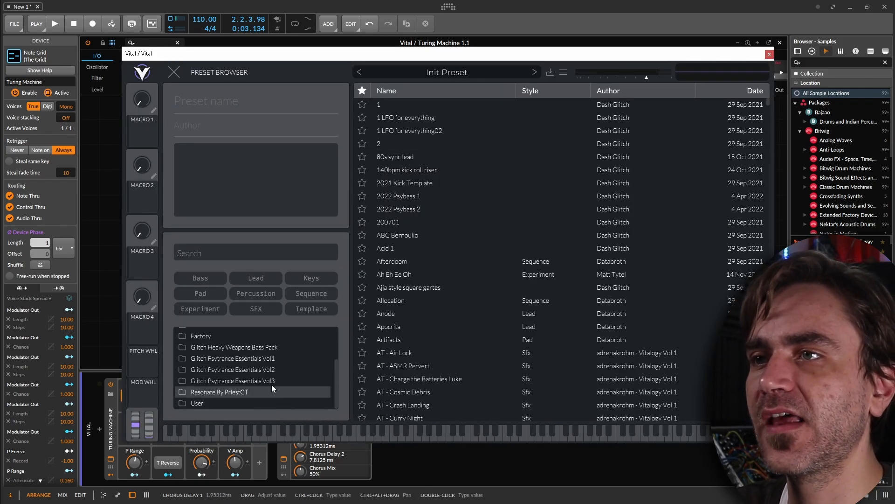
left_click(272, 384)
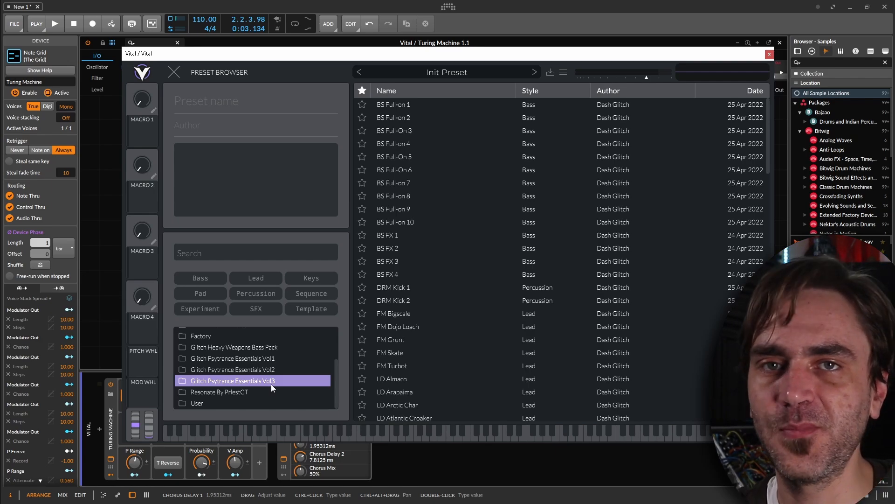
scroll(438, 317, "down", 5)
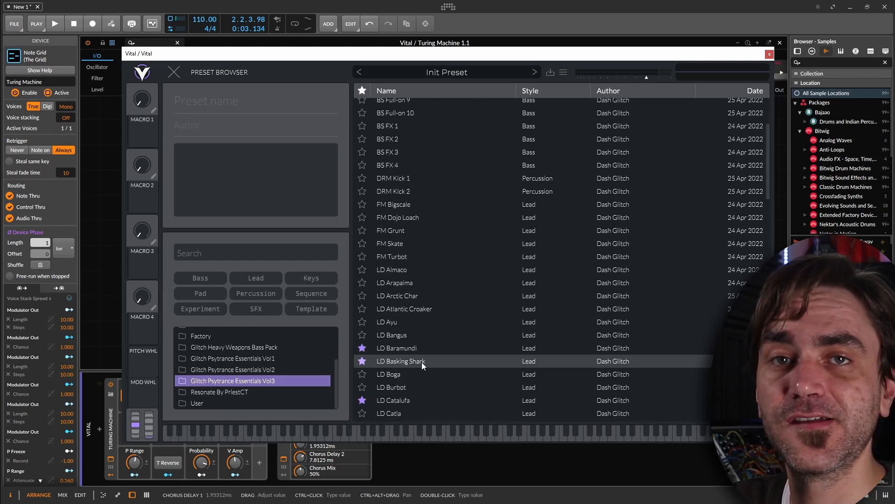
left_click(418, 283)
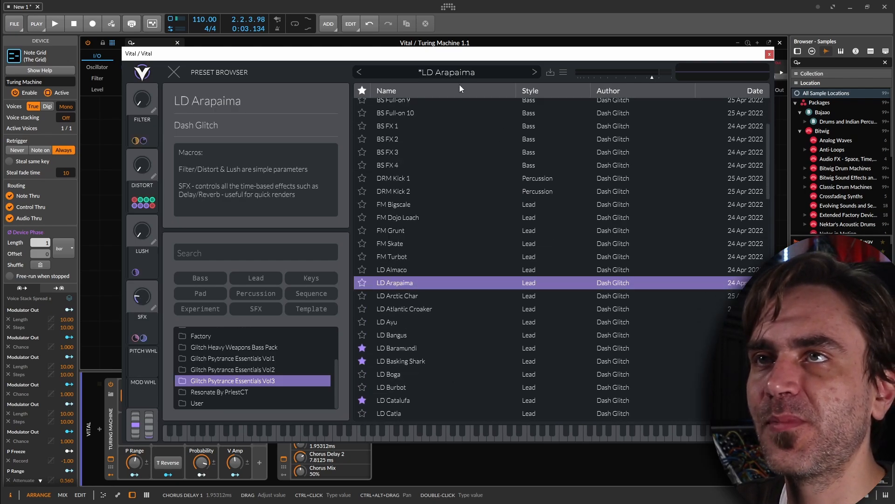
left_click(769, 55)
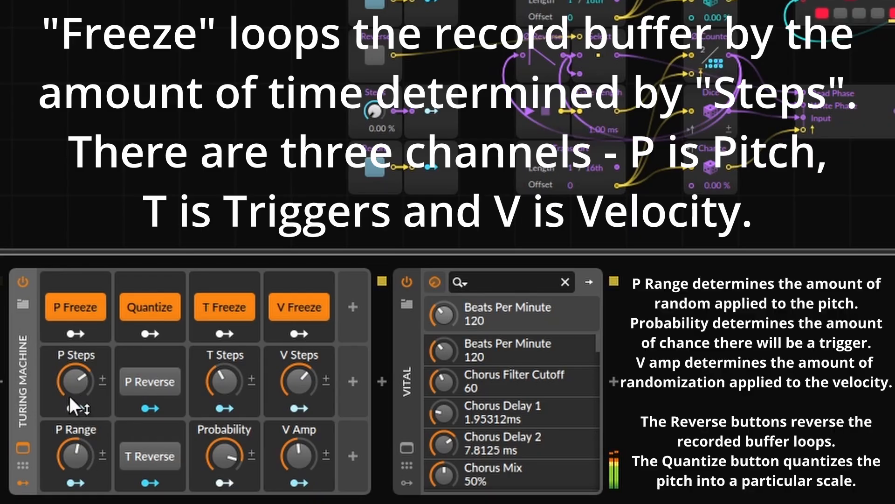
Toggle P Freeze off and back on during playback to capture and loop new random pitches.
left_click(76, 307)
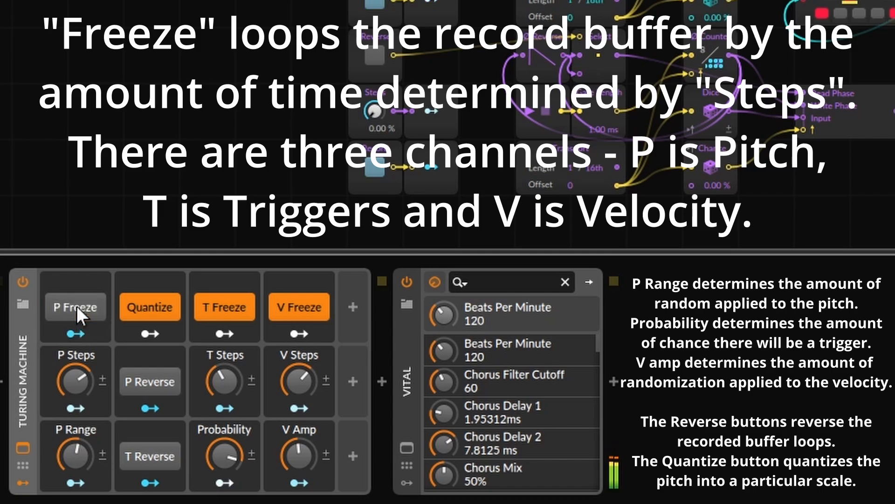
left_click(76, 306)
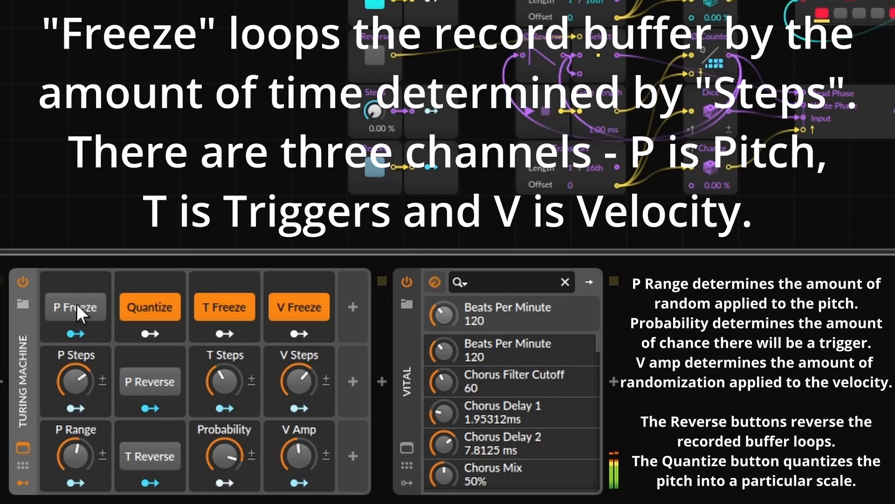
left_click(76, 304)
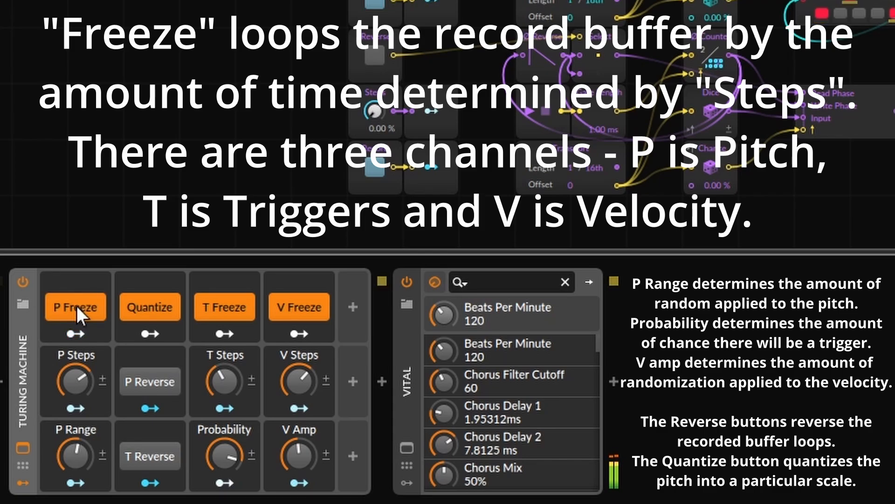
left_click(138, 379)
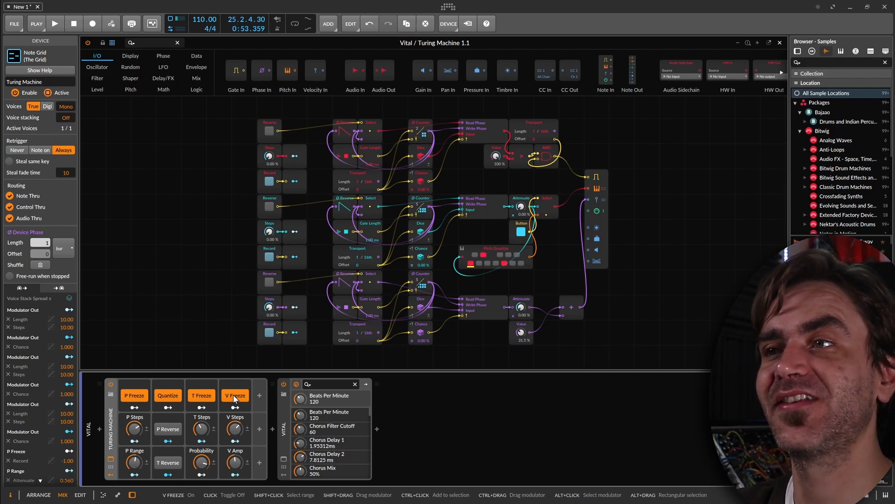
Play the sequence with P Freeze released, and re-engage it to loop the newly recorded pitch pattern.
left_click(139, 395)
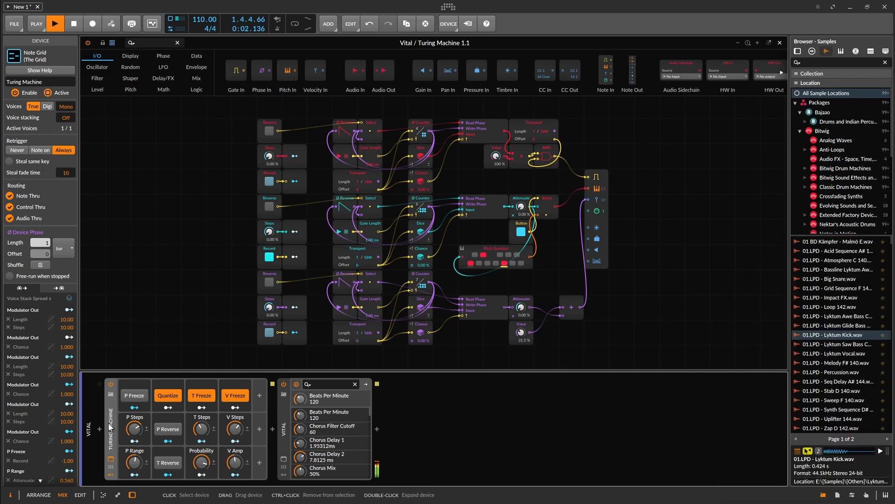
key("space")
left_click(136, 398)
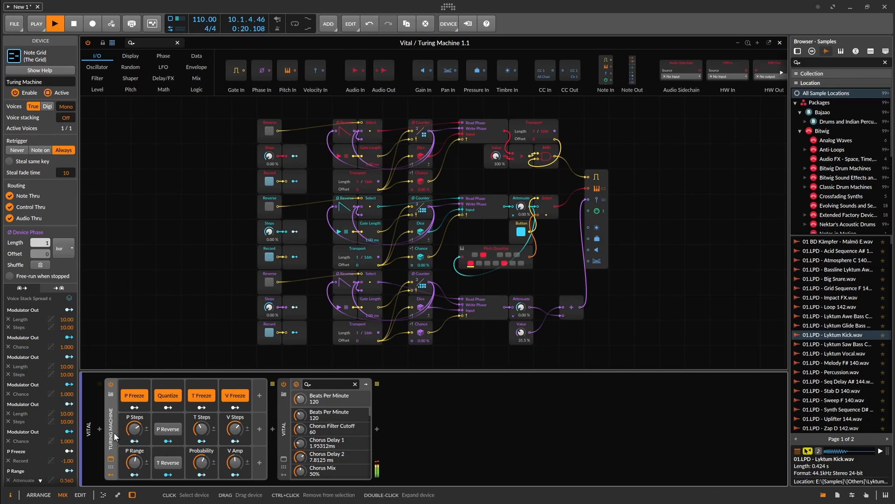
Release and re-engage T Freeze to loop a new trigger pattern, and stop playback.
left_click(199, 397)
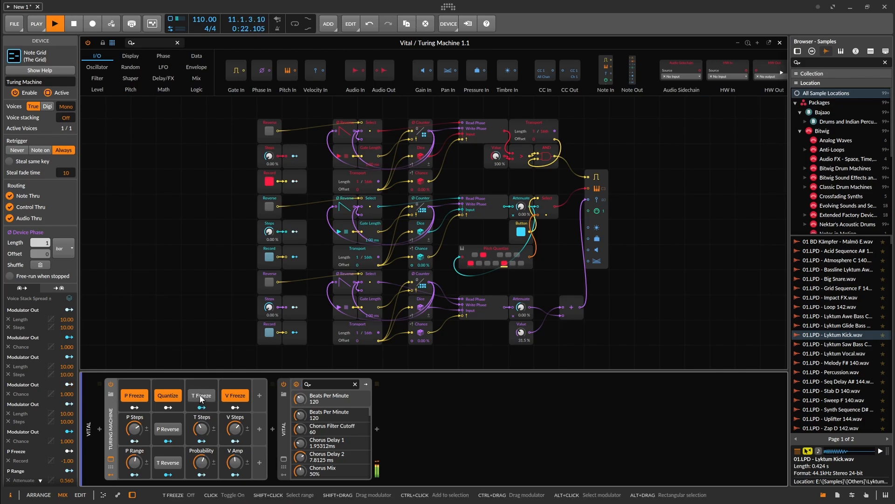
left_click(200, 397)
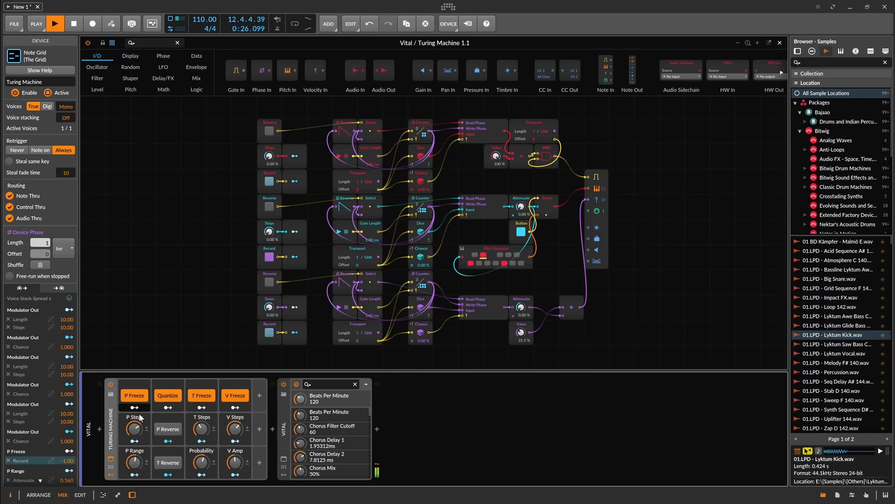
key("space")
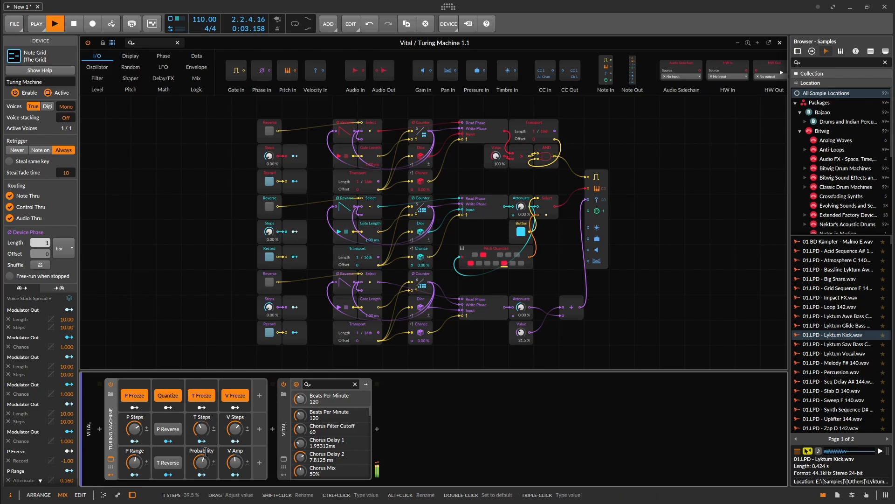
Switch P Reverse on and off again during playback to audition the reversed pitch loop, and stop playback.
left_click(167, 430)
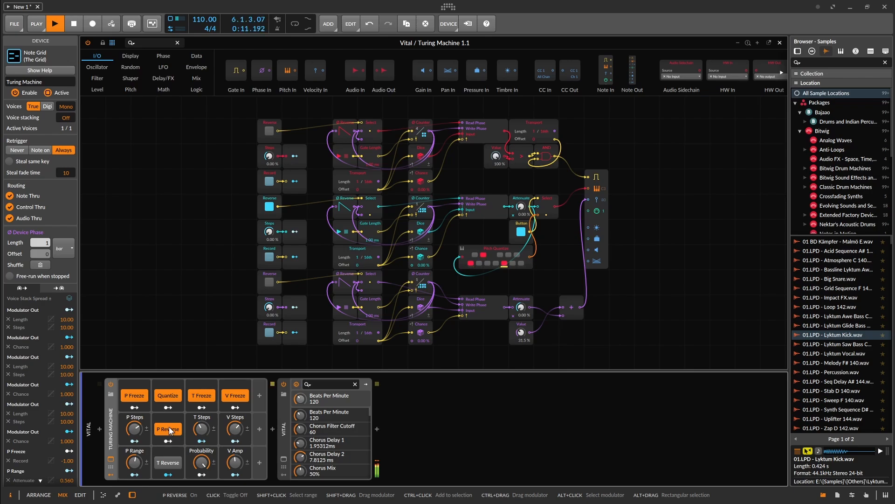
left_click(171, 430)
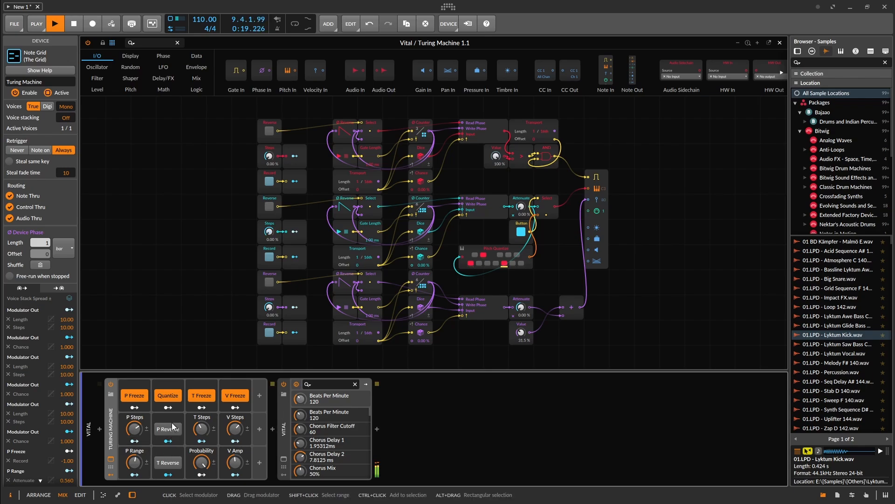
key("space")
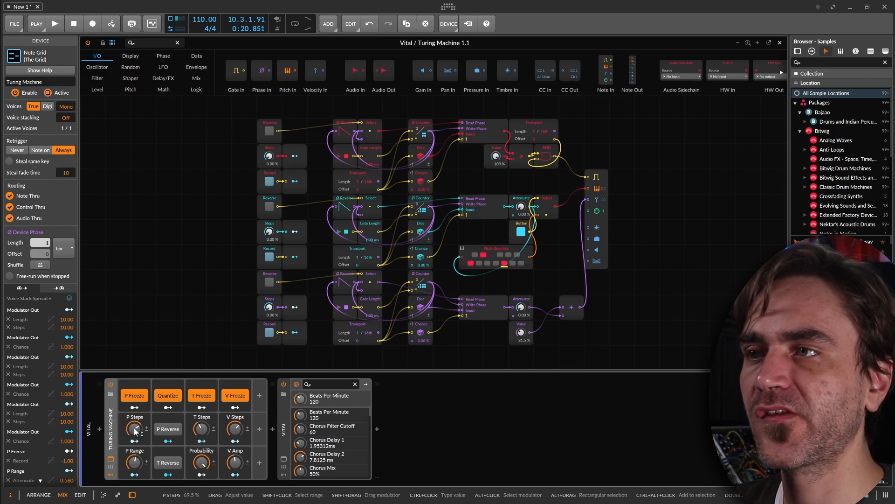
Lower P Steps and Probability, raise T Steps, and set P Range to 81 % on the Turing Machine.
left_click_drag(133, 427, 133, 431)
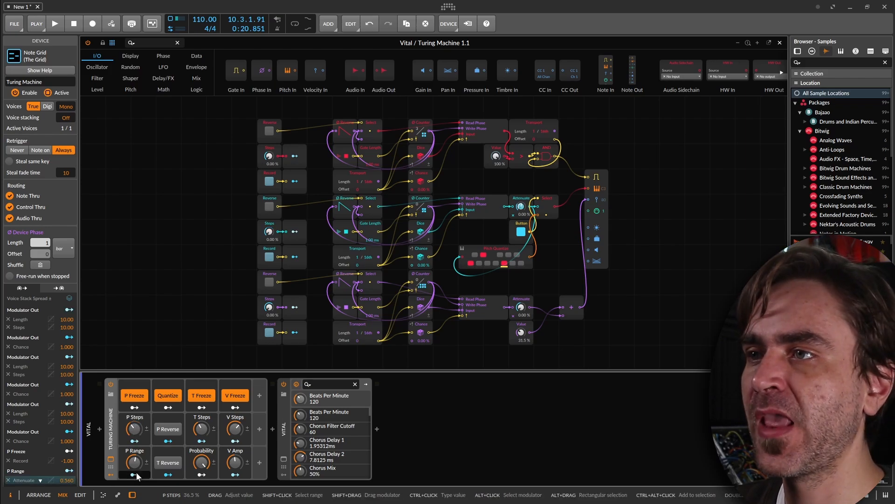
left_click_drag(134, 461, 134, 458)
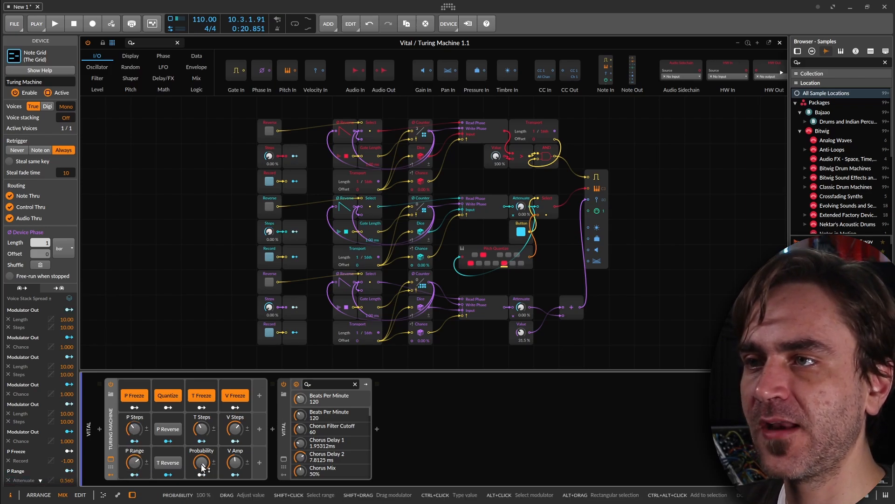
left_click_drag(202, 462, 201, 457)
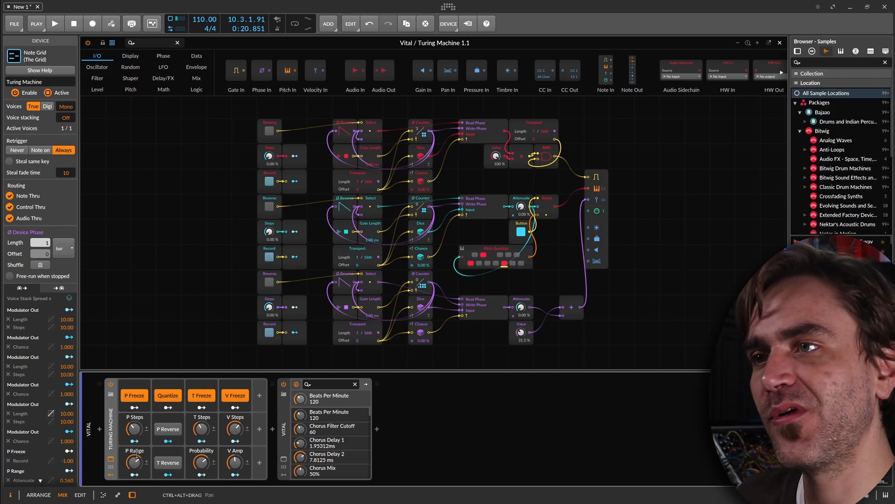
mouse_move(203, 465)
left_mouse_down()
mouse_move(203, 484)
mouse_move(204, 465)
left_mouse_up()
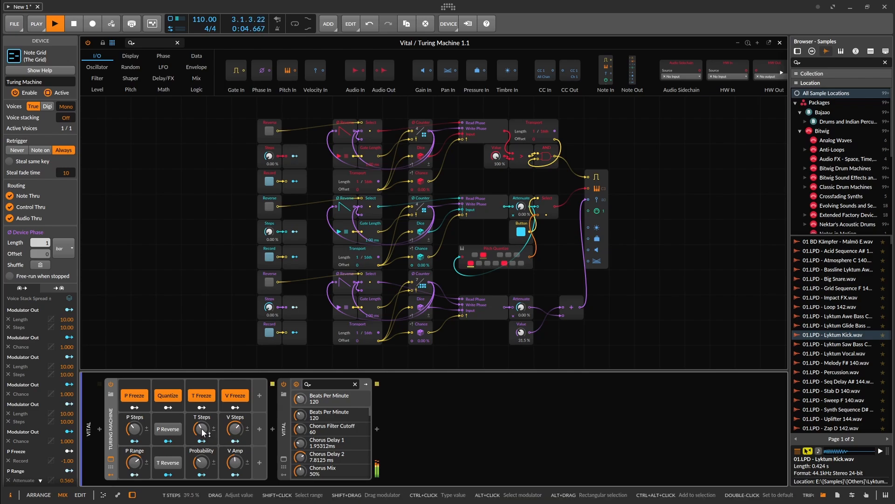
left_click_drag(201, 428, 201, 426)
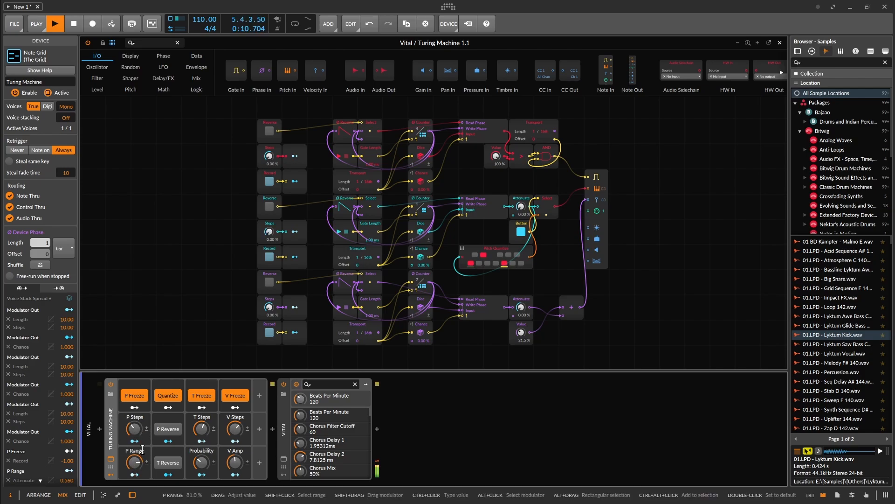
mouse_move(133, 428)
left_mouse_down()
mouse_move(133, 417)
mouse_move(134, 431)
left_mouse_up()
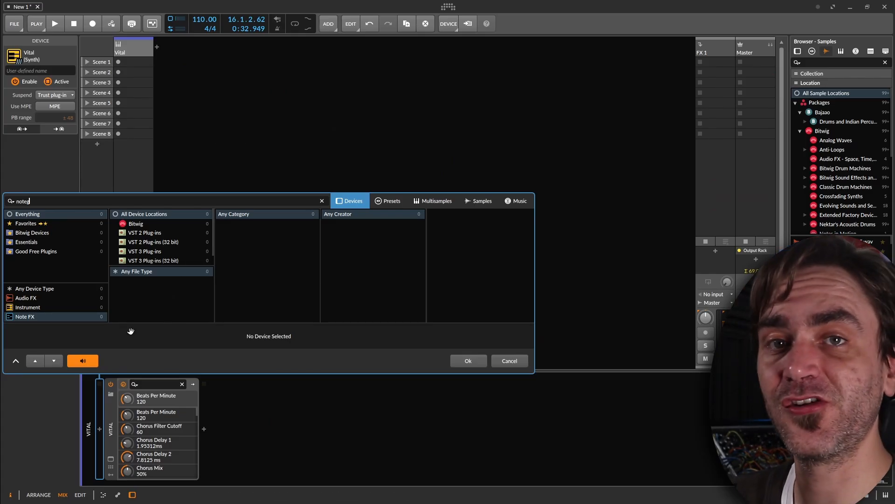
Search the devices for "note" and insert a Note Grid in front of Vital.
key("BackSpace")
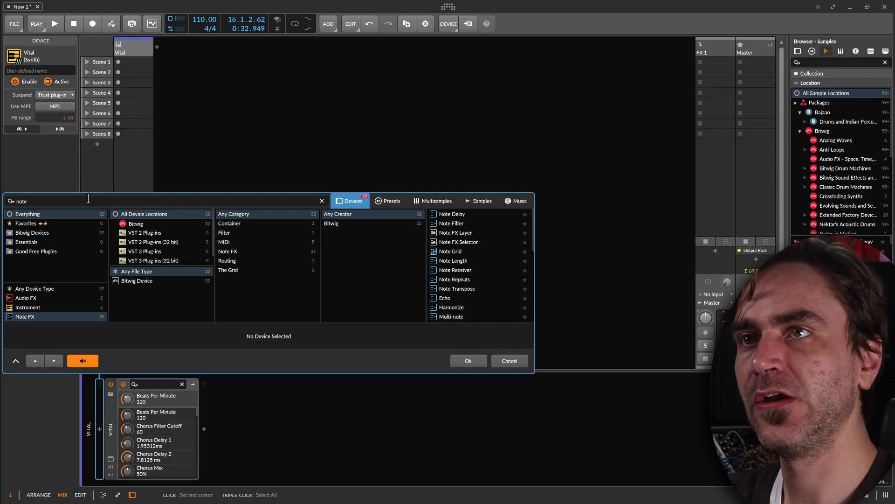
left_click(452, 251)
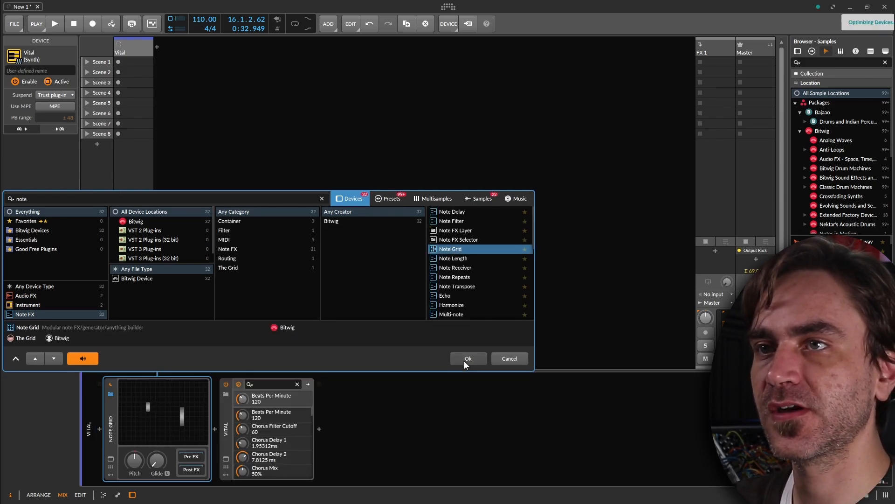
left_click(463, 360)
Delete the default module in front of Note Out in the new Note Grid, keeping only Note Out.
left_click(298, 191)
left_click_drag(307, 193, 171, 153)
key("Delete")
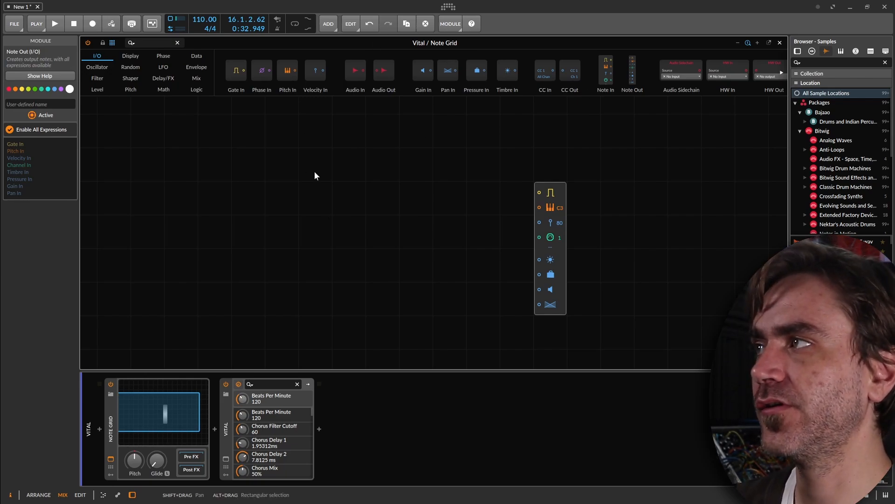
Find the Array module and place it in the grid, with free space between it and Note Out.
left_click(157, 42)
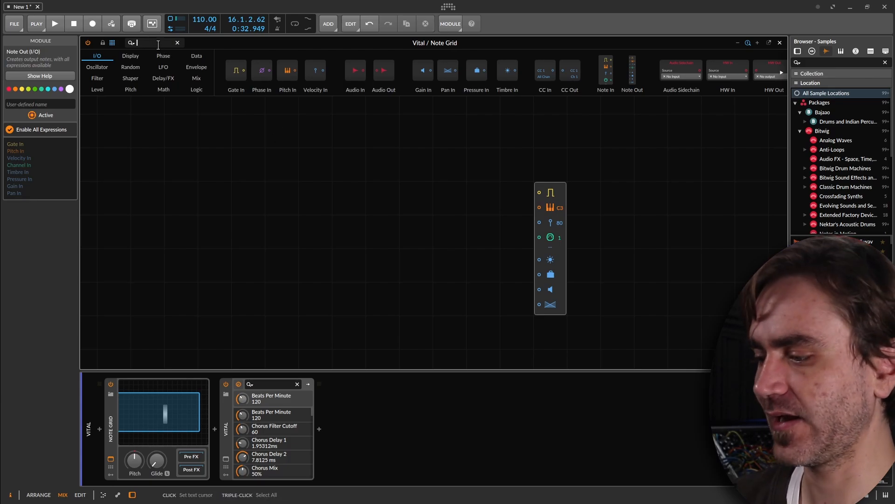
type("arr")
left_click_drag(111, 70, 283, 159)
left_click_drag(298, 170, 365, 203)
Find the Oscilloscope module, place it connected to the Array's output, enlarge it, and shift the Array away from it for spacing.
left_click(146, 42)
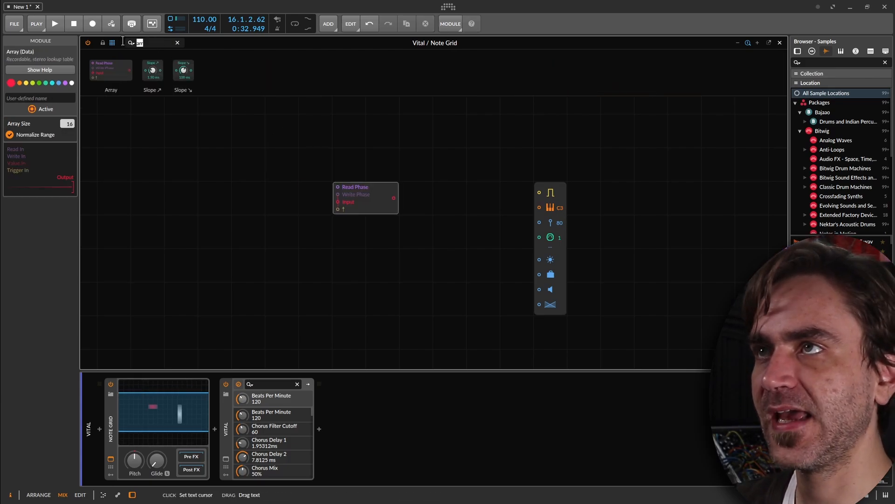
type("osc")
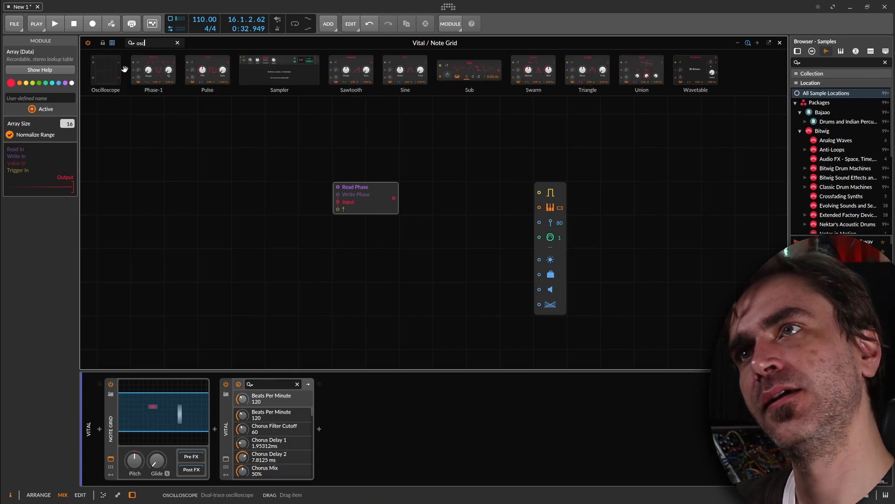
left_click_drag(107, 73, 393, 198)
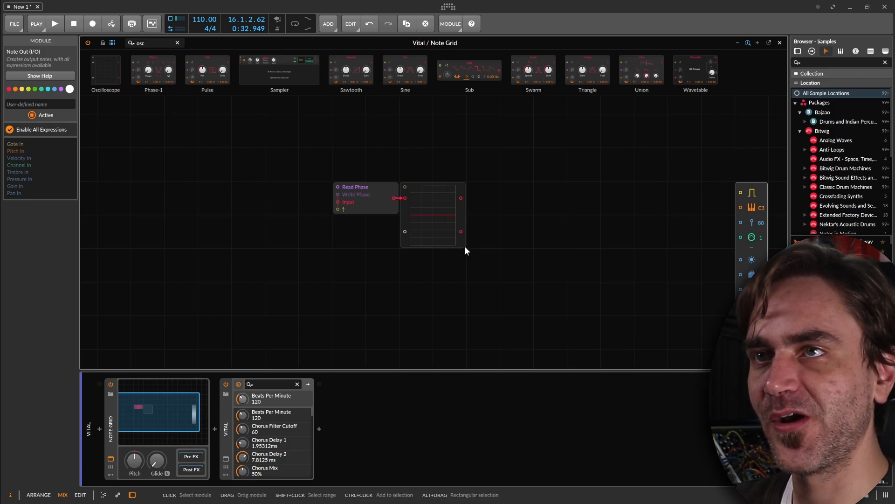
left_click_drag(464, 245, 680, 313)
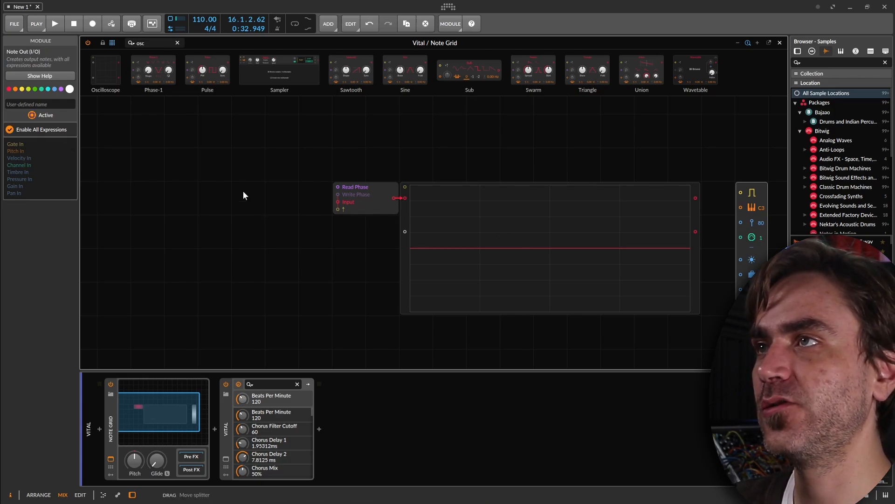
left_click(404, 267)
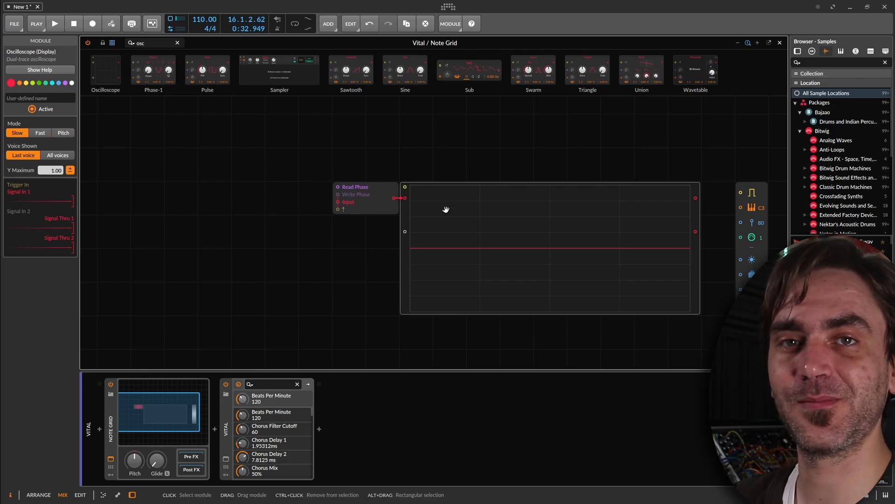
left_click_drag(373, 196, 335, 202)
Find the Transport module, place it in front of the Array, and set its length to 1/16th.
left_click(139, 45)
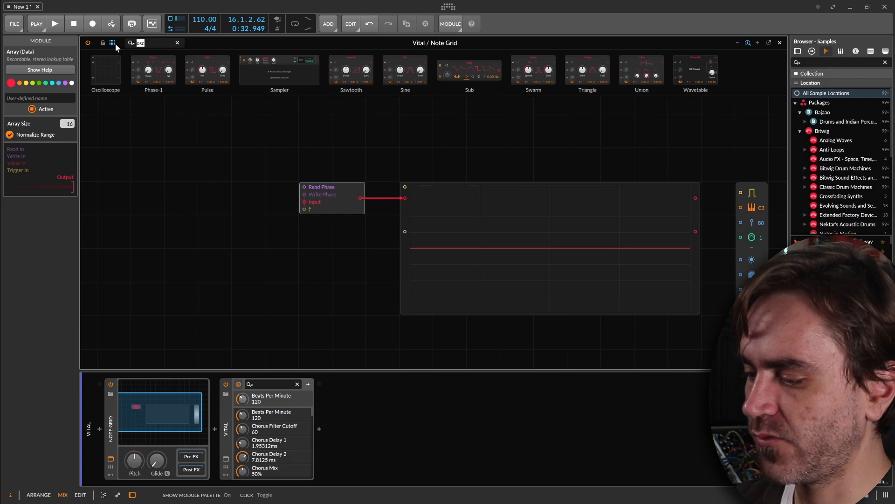
type("tra")
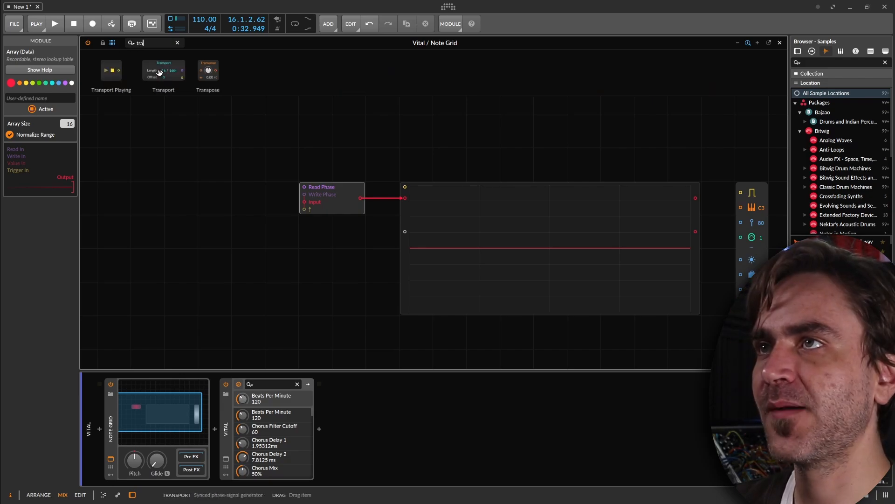
left_click_drag(159, 73, 167, 261)
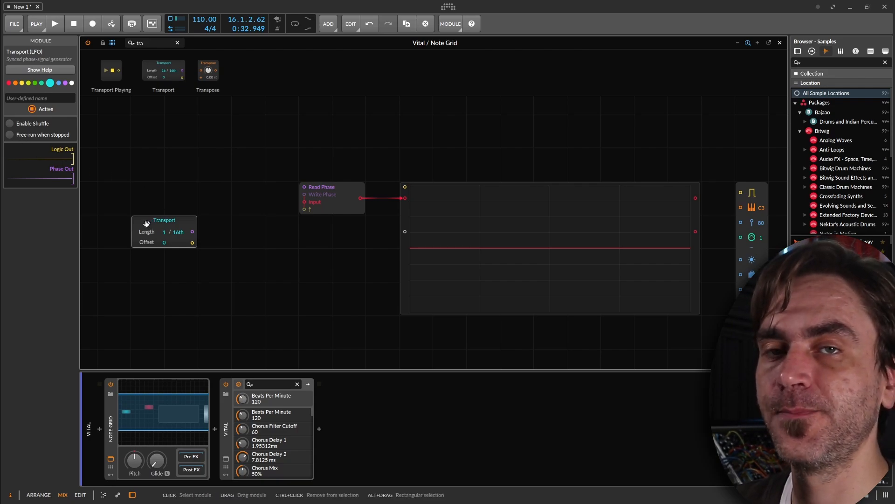
scroll(169, 214, "up", 2)
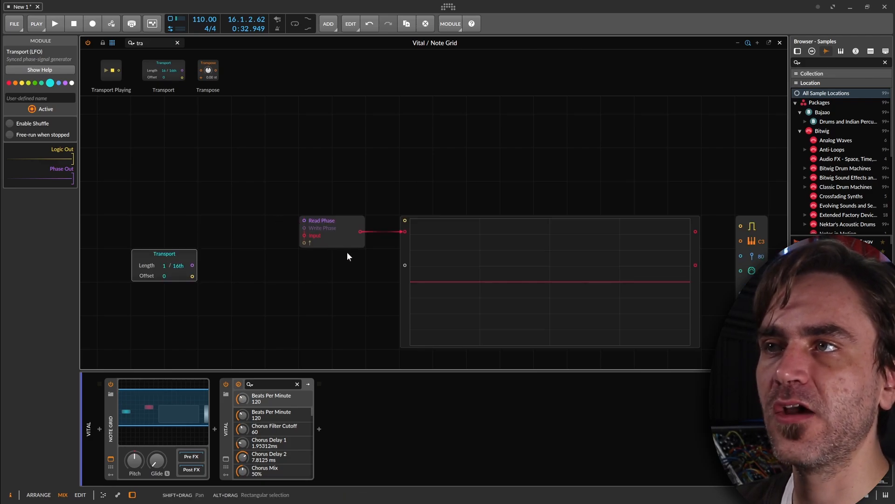
scroll(347, 255, "down", 2)
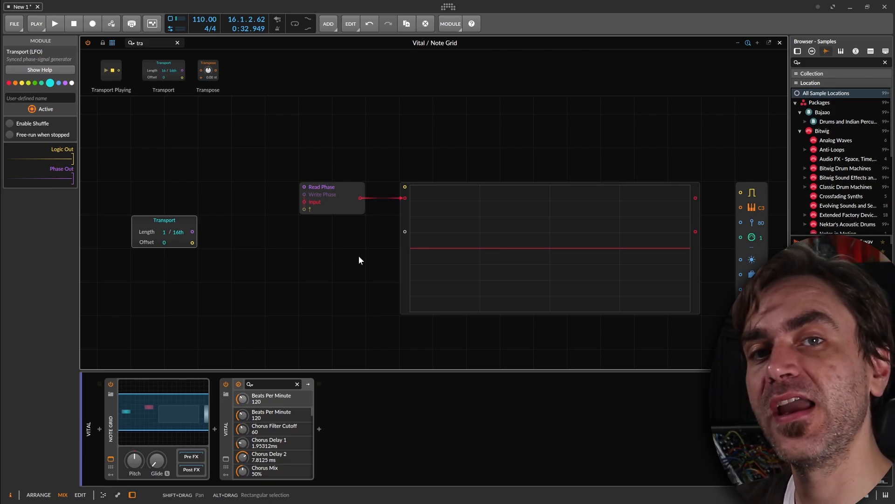
Find the Ø Counter module and place it between the Transport and the Array, slightly above them.
left_click(145, 45)
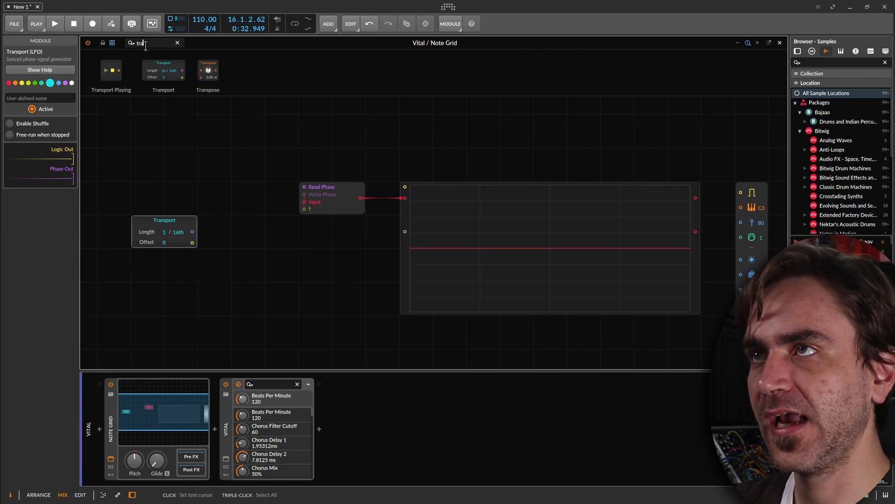
type("counte")
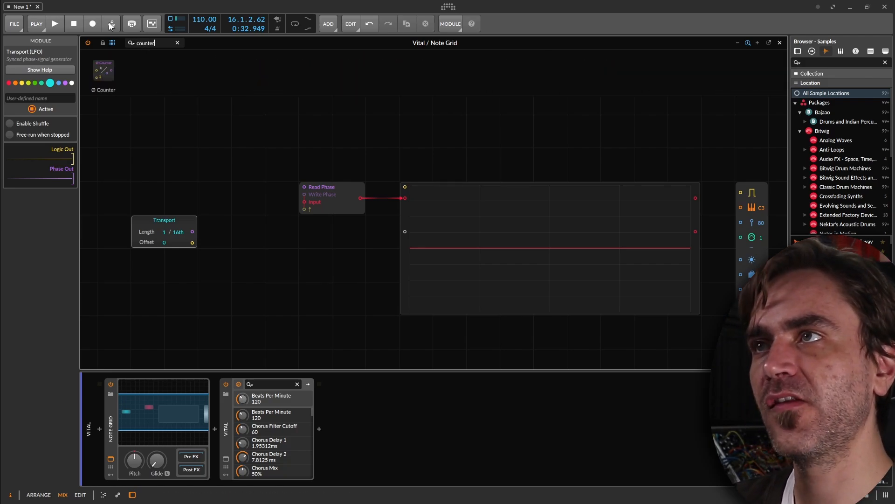
scroll(256, 197, "up", 5)
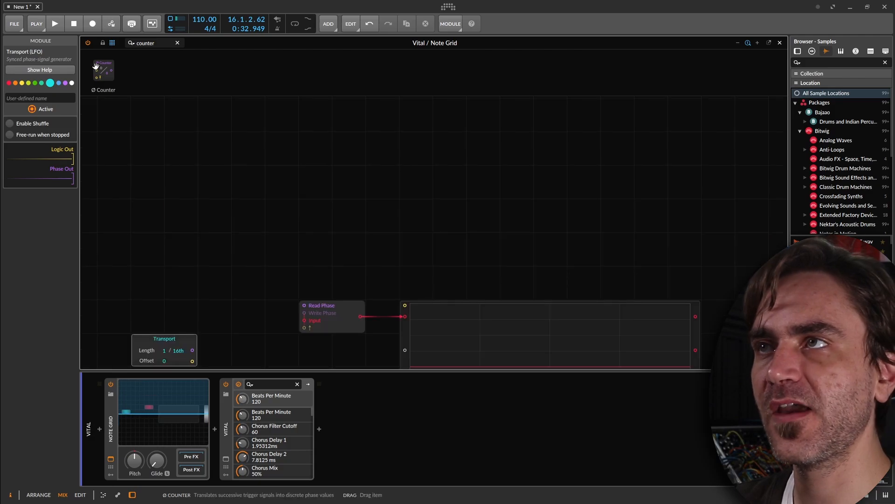
left_click_drag(103, 70, 242, 278)
left_click_drag(272, 256, 336, 162)
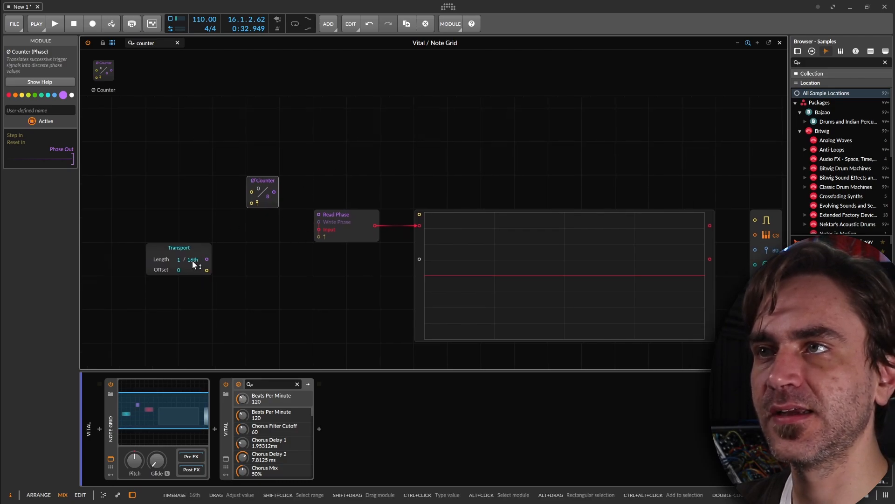
Connect the Transport's phase output to the Oscilloscope's second signal input and the Array's Read Phase input, and select the Array.
left_click_drag(205, 259, 423, 267)
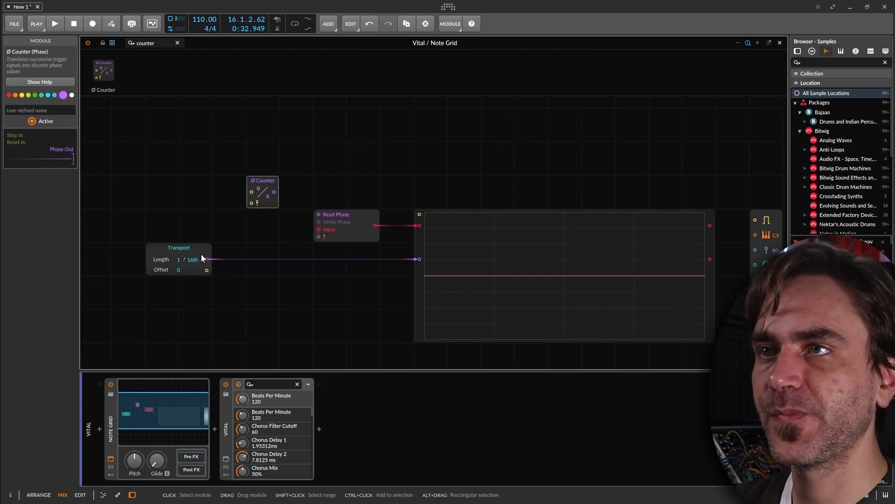
left_click_drag(206, 259, 318, 215)
left_click(346, 222)
Start and stop playback twice to check whether the Transport's phase signal reaches the Oscilloscope.
key("space")
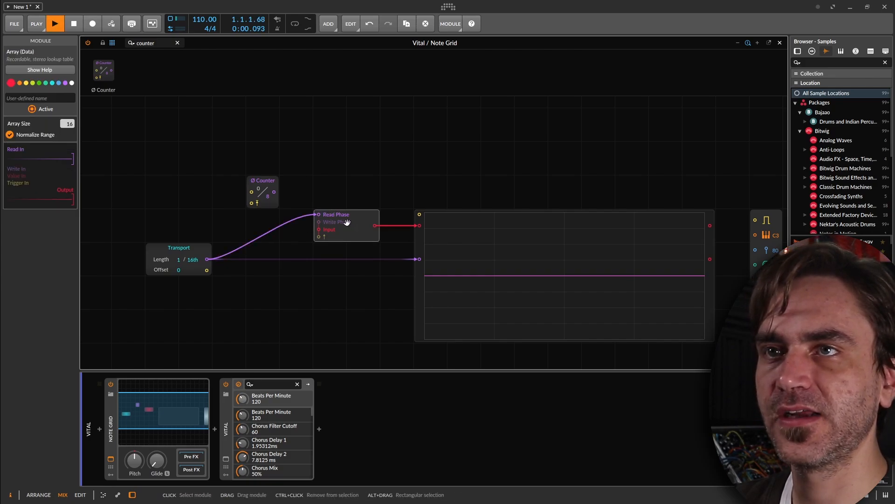
left_click(330, 289)
key("space")
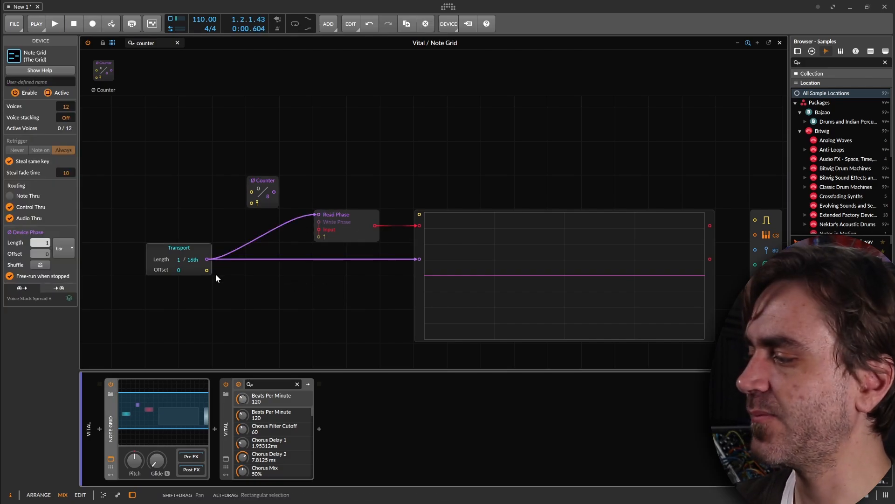
key("space")
key("space")
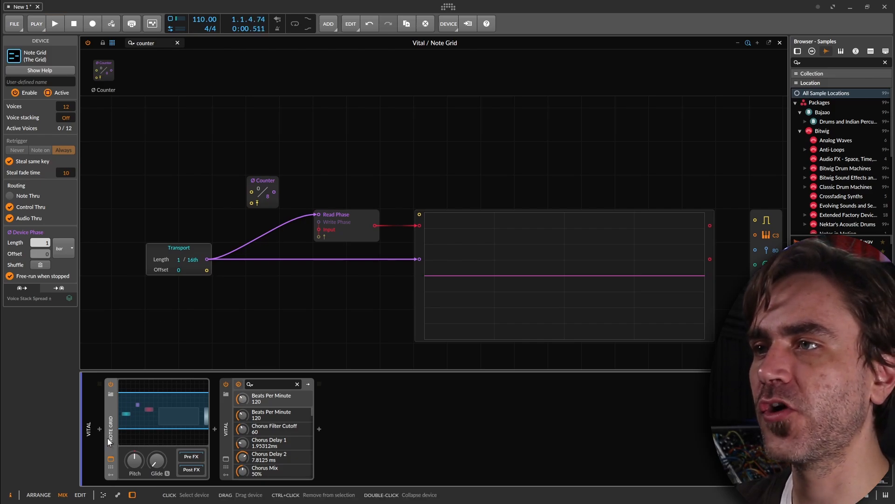
Set the Note Grid's voices to Mono and play in short bursts to check the Transport's phase ramps on the Oscilloscope.
left_click(28, 106)
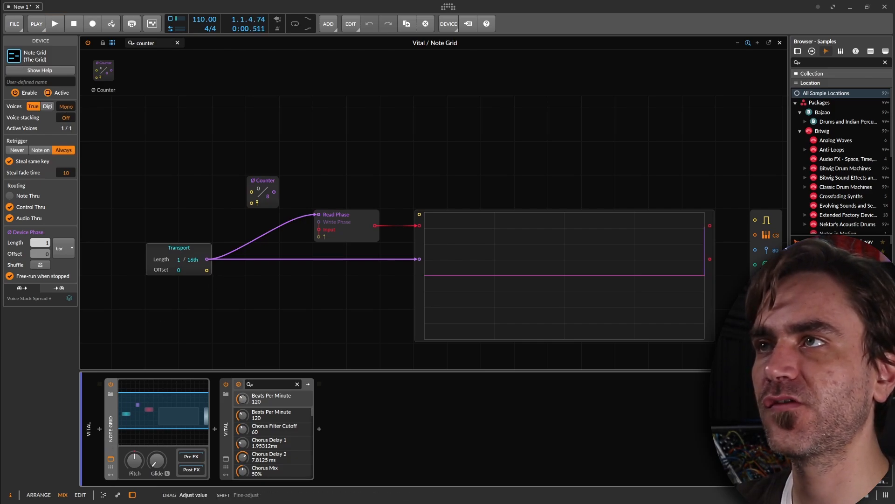
left_click(178, 249)
key("space")
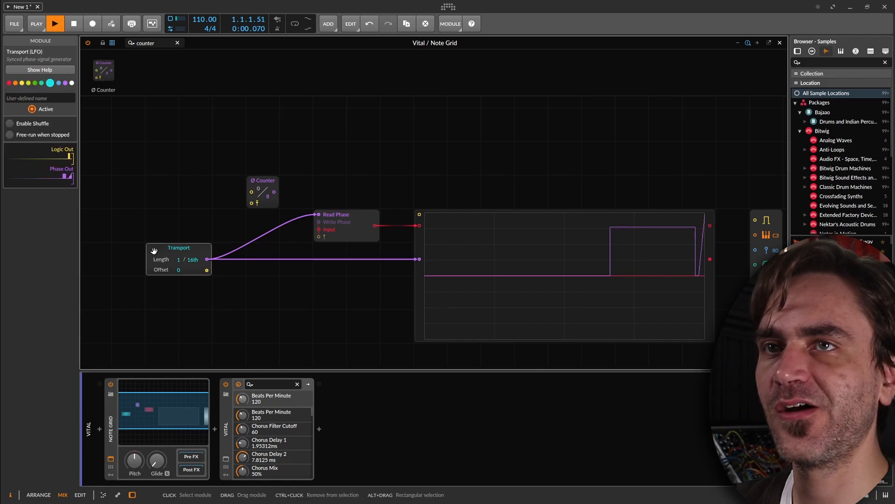
key("space")
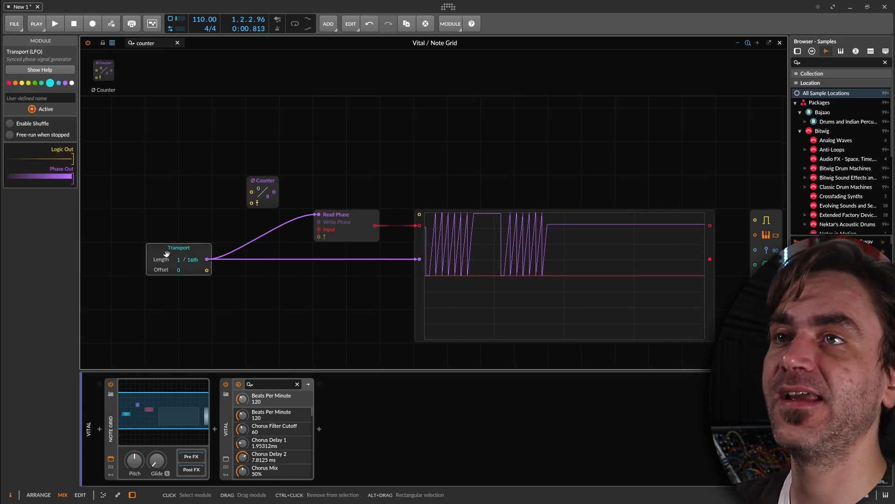
key("space")
key("space")
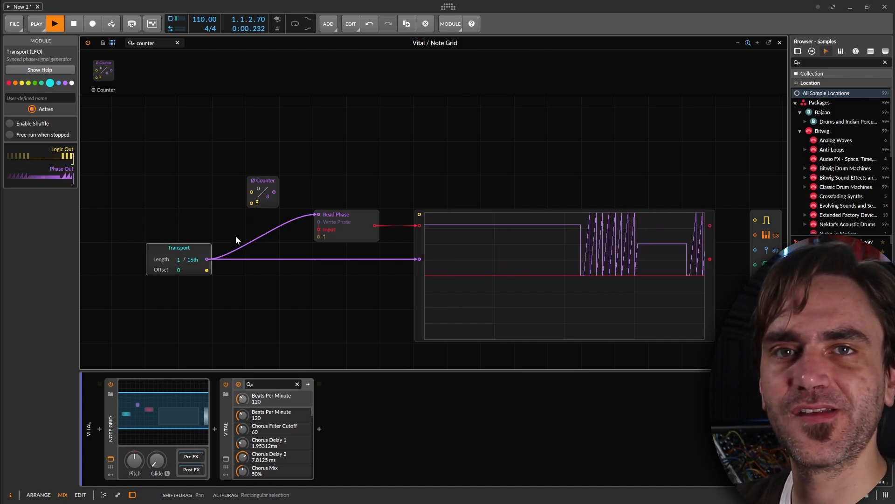
key("space")
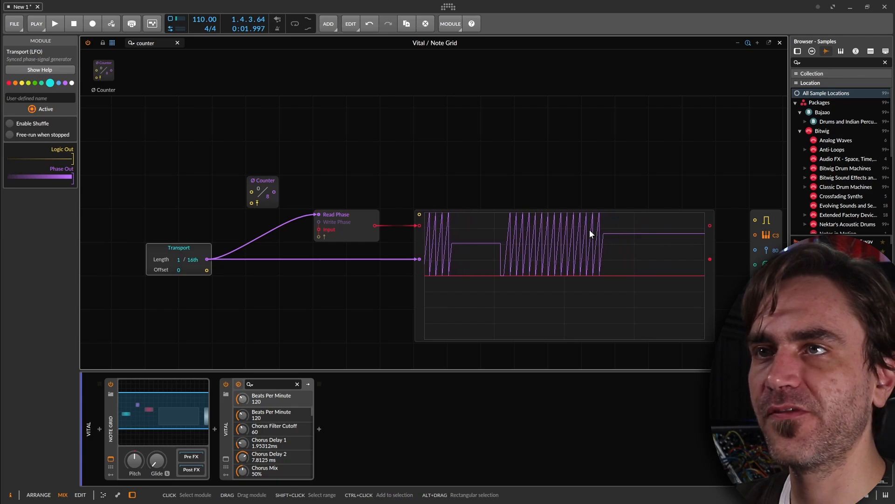
Set the Oscilloscope's mode to Fast with playback running, and select the Array to inspect its phase input.
left_click(486, 236)
key("space")
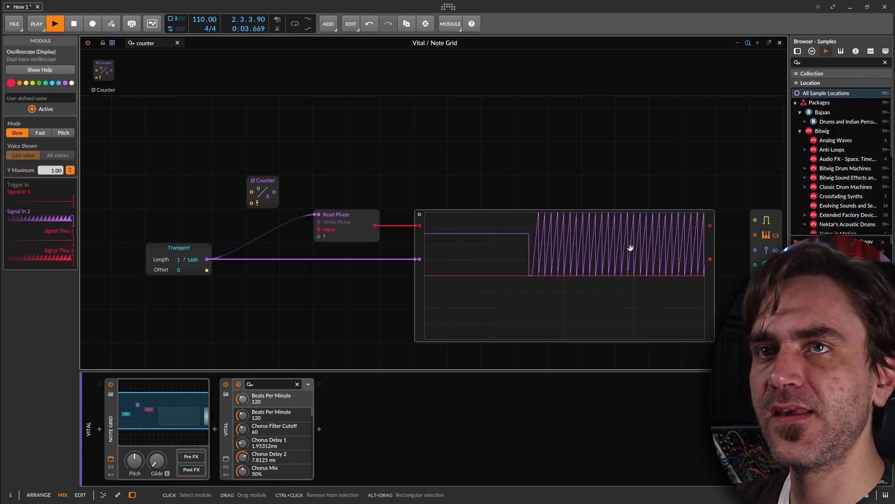
left_click(40, 133)
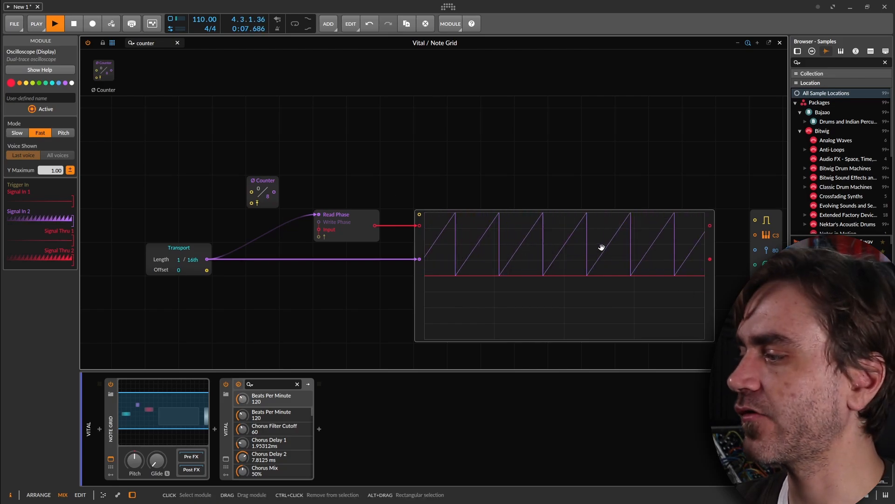
left_click(336, 219)
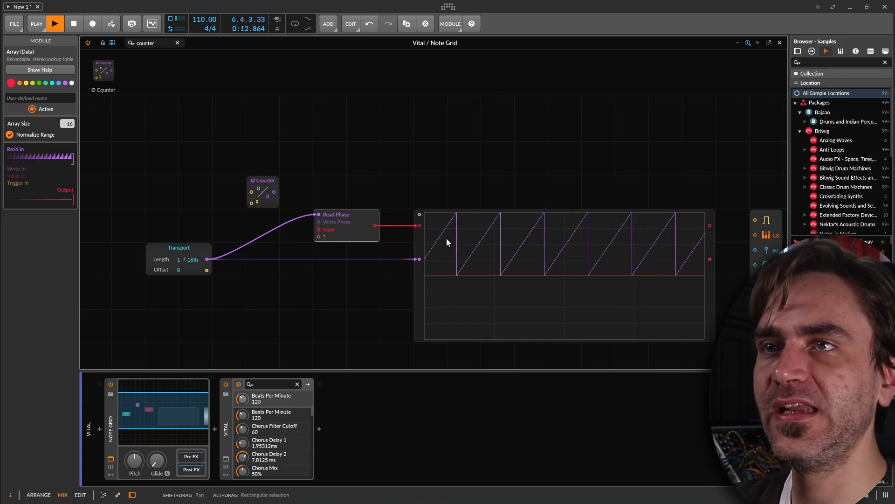
Connect the Transport's logic output to the Counter's step input and the Counter's phase output to the Oscilloscope's first signal input.
left_click_drag(207, 260, 252, 192)
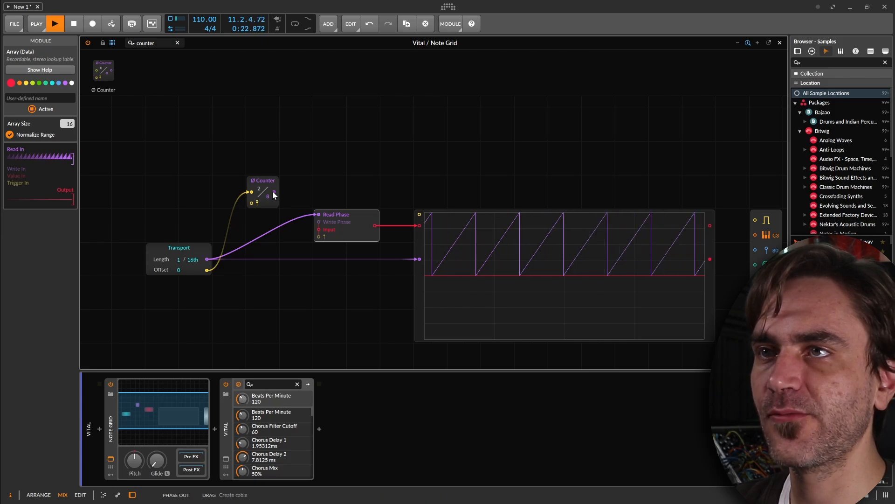
left_click_drag(273, 192, 419, 225)
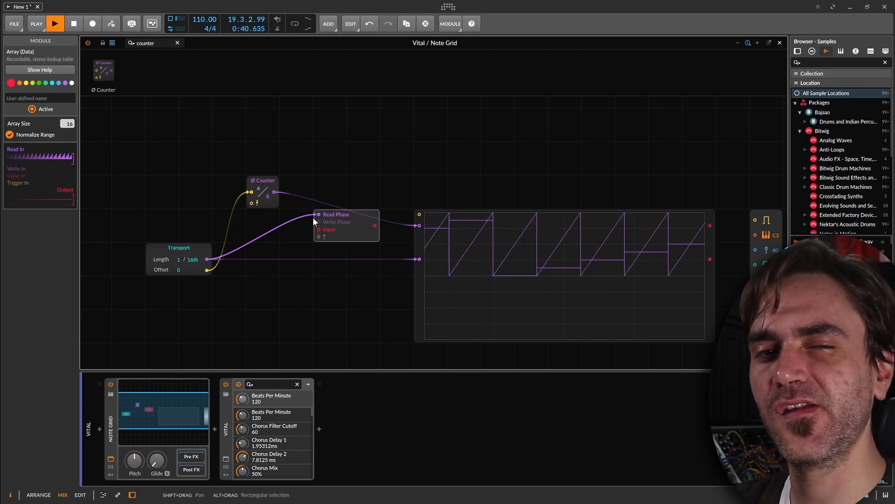
left_click(265, 184)
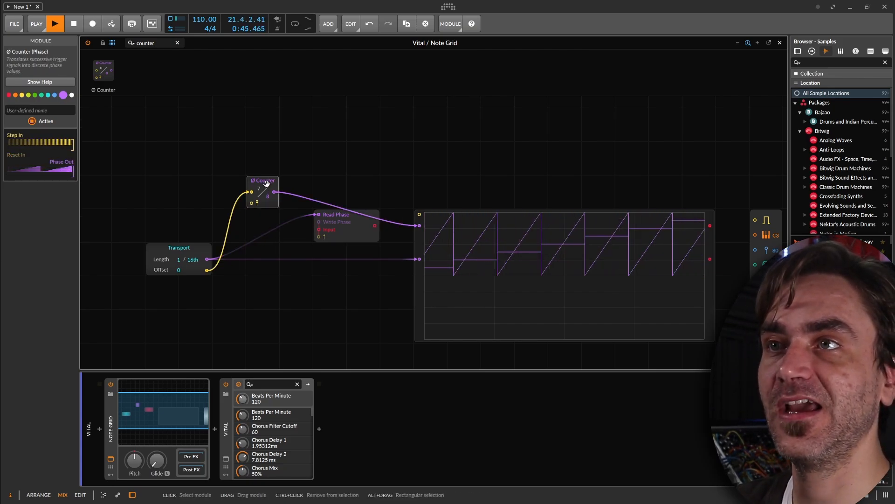
View the Array module's help and close it, and compare the Counter's step count with the Array's size setting.
left_click(359, 236)
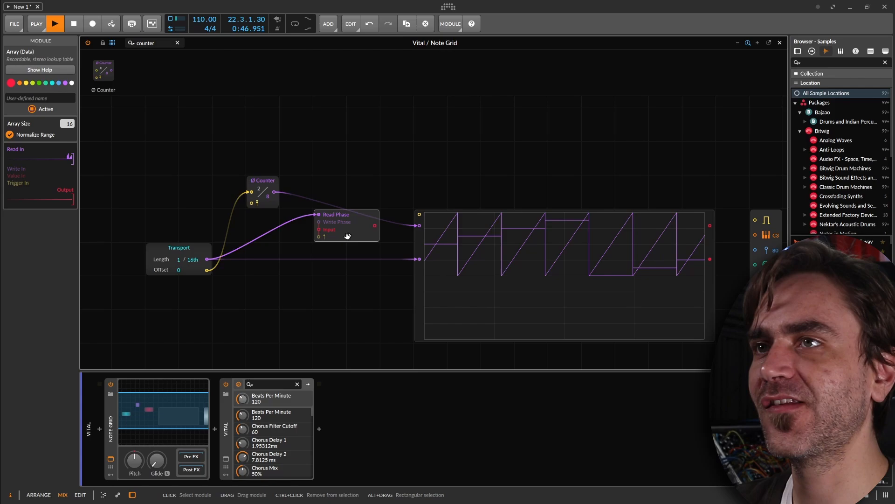
left_click(39, 72)
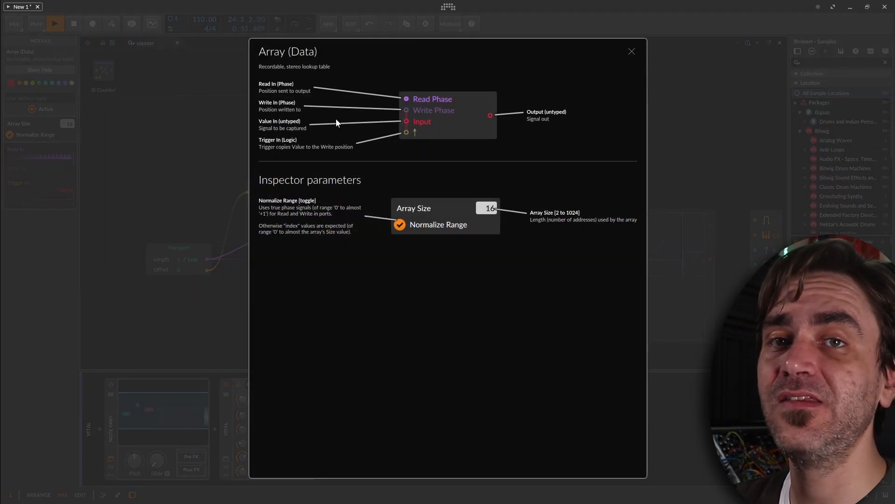
left_click(181, 195)
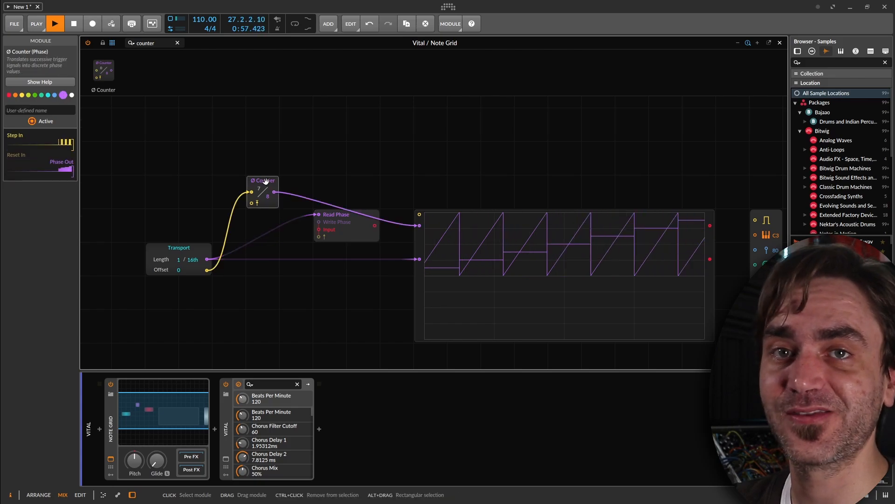
left_click(270, 205)
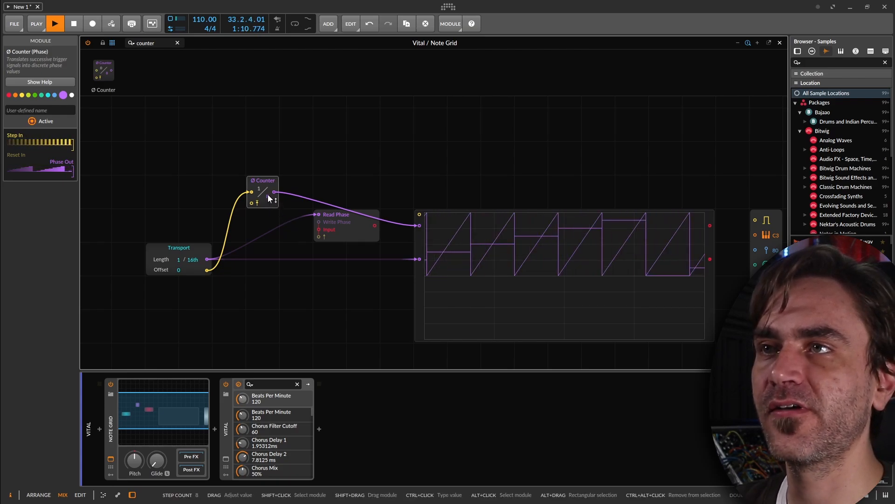
left_click(349, 233)
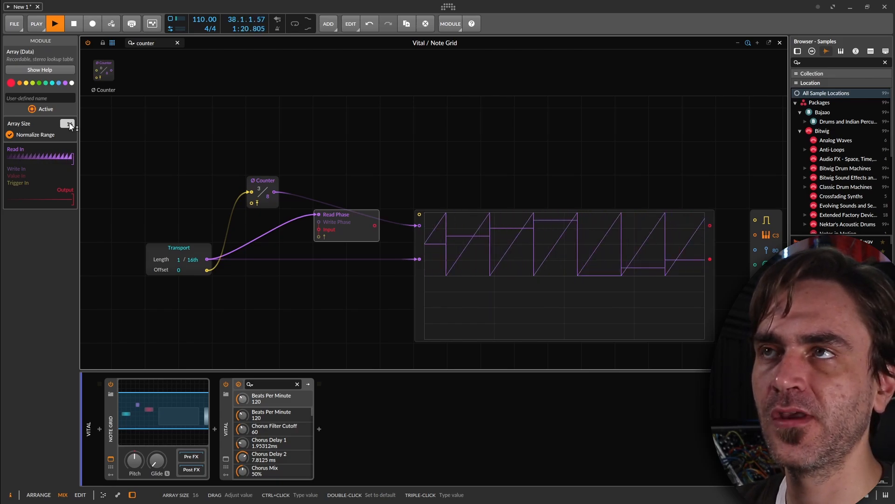
Add a Modulator Out module above the Transport and a Value module feeding its signal input.
left_click_drag(159, 43, 112, 52)
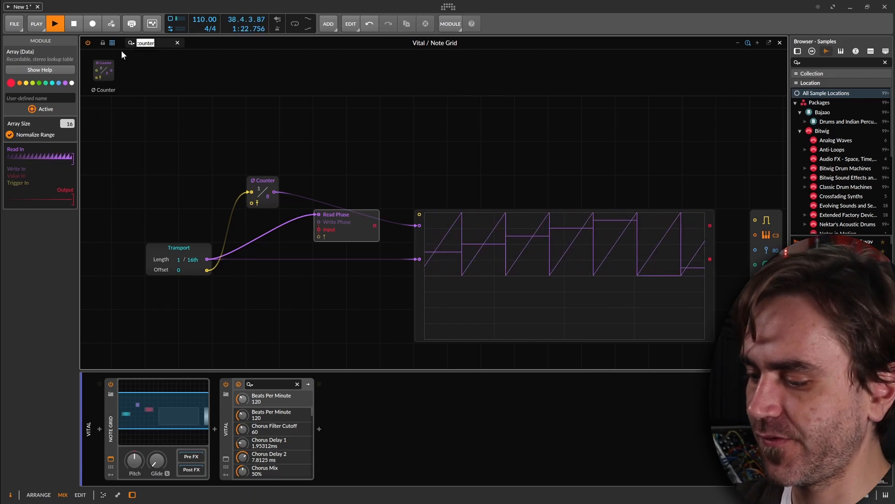
type("modul")
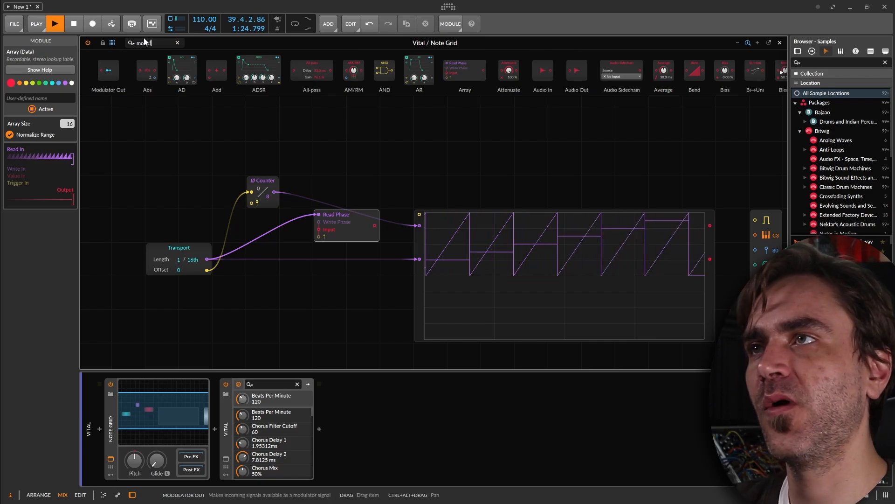
left_click_drag(108, 70, 192, 164)
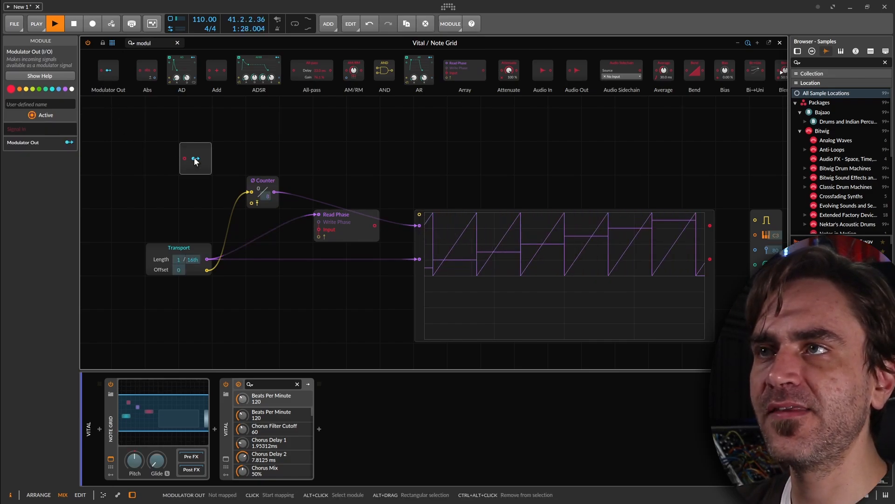
left_click(352, 232)
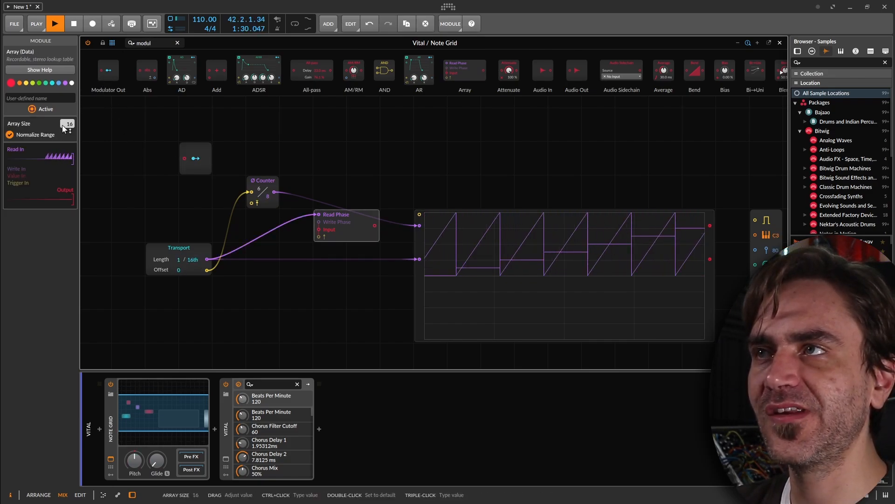
left_click_drag(161, 43, 99, 41)
type("val")
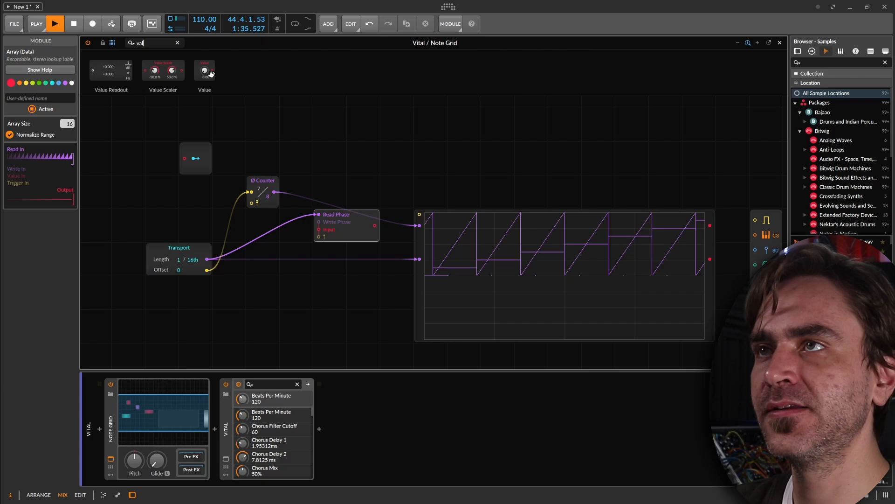
left_click_drag(211, 74, 164, 173)
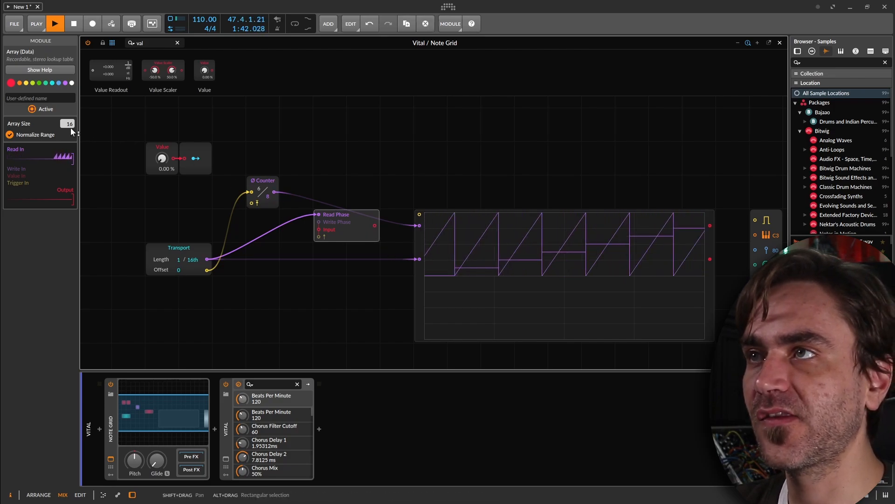
Set the Counter's step count and the Array's size to 2, and map the Modulator Out to both parameters.
left_click_drag(269, 196, 269, 214)
left_click(201, 158)
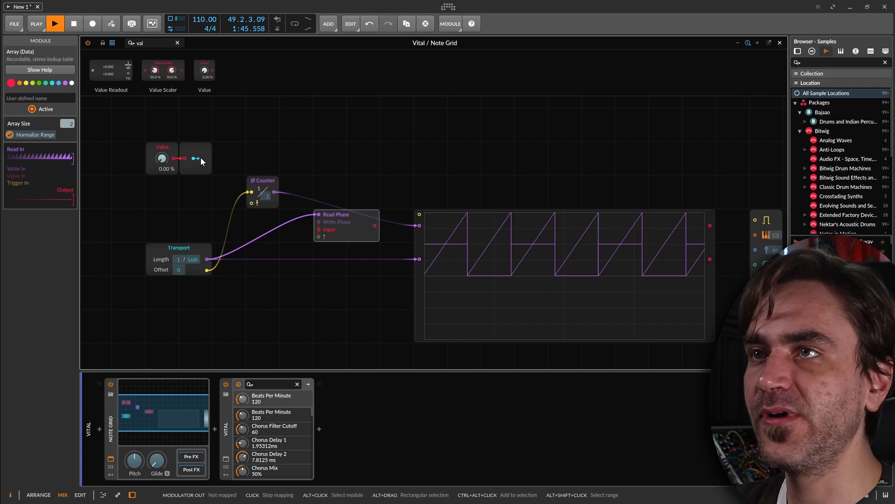
left_click_drag(264, 199, 264, 190)
right_click(262, 195)
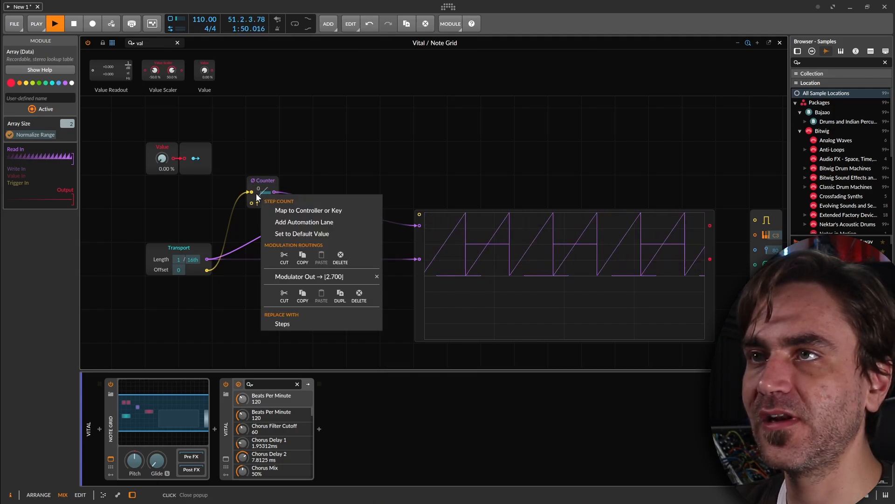
left_click(311, 114)
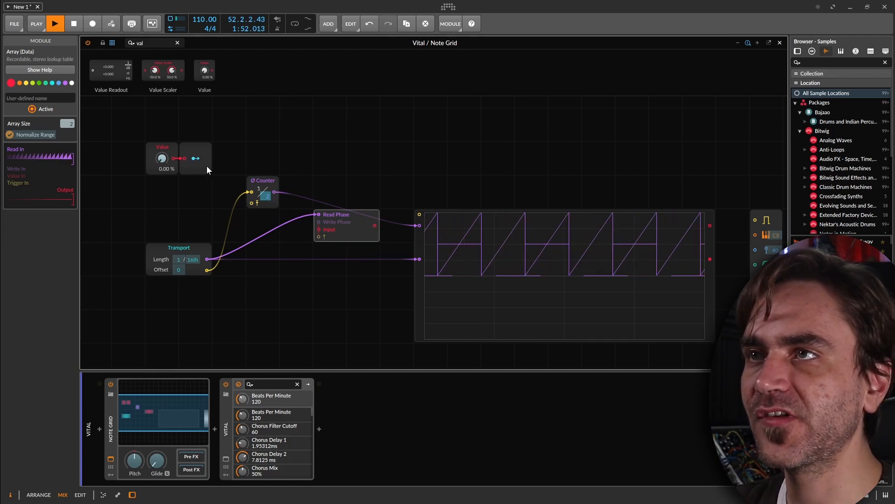
left_click(196, 158)
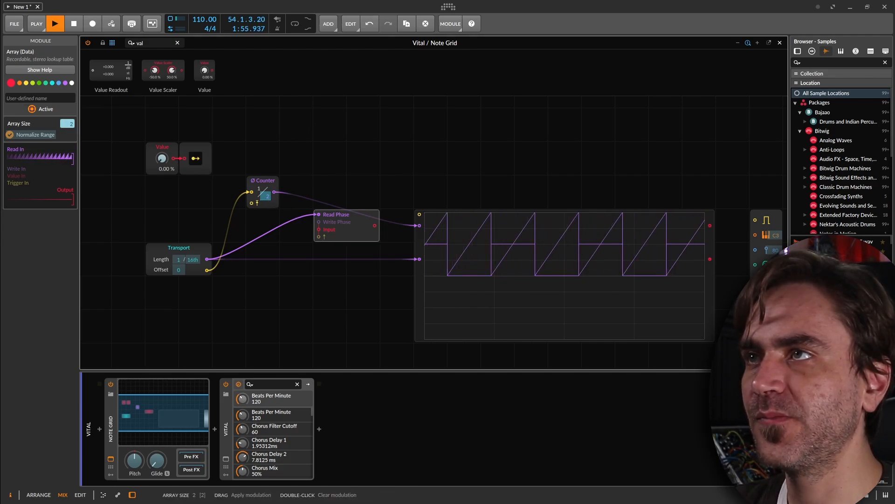
left_click(197, 157)
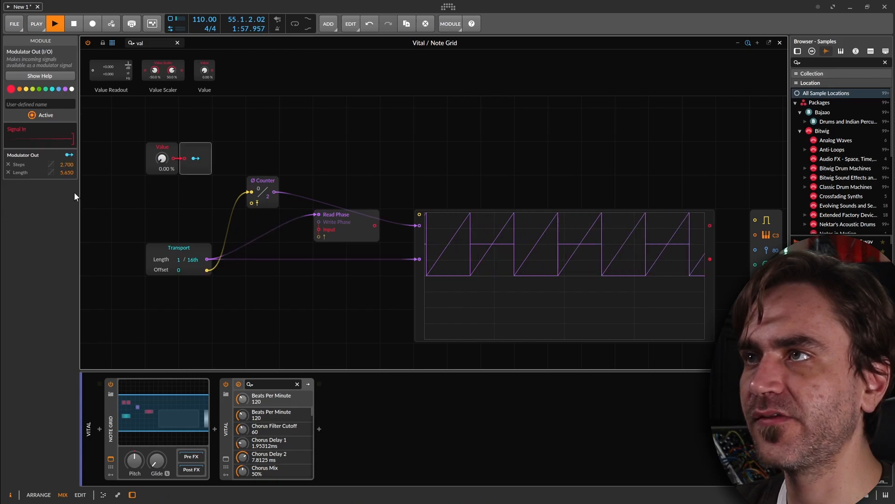
Set the Modulator Out's modulation amounts for Steps and Length to 10.00 each.
double_click(66, 164)
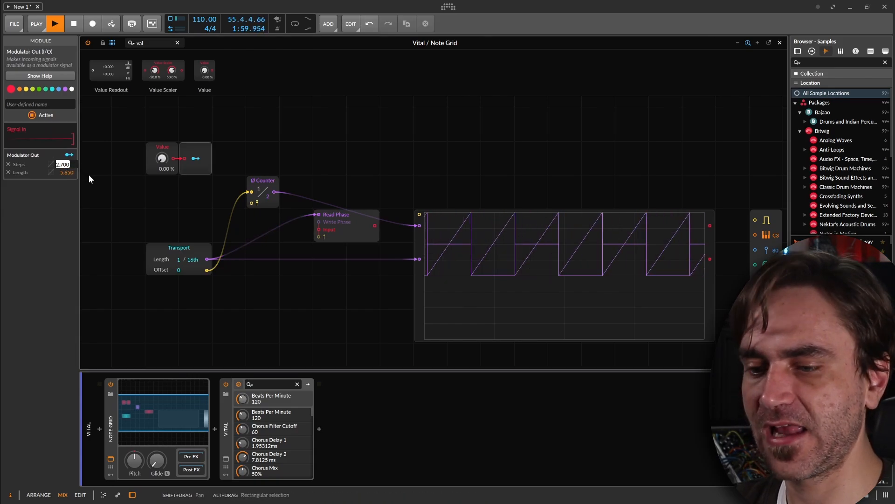
type("10")
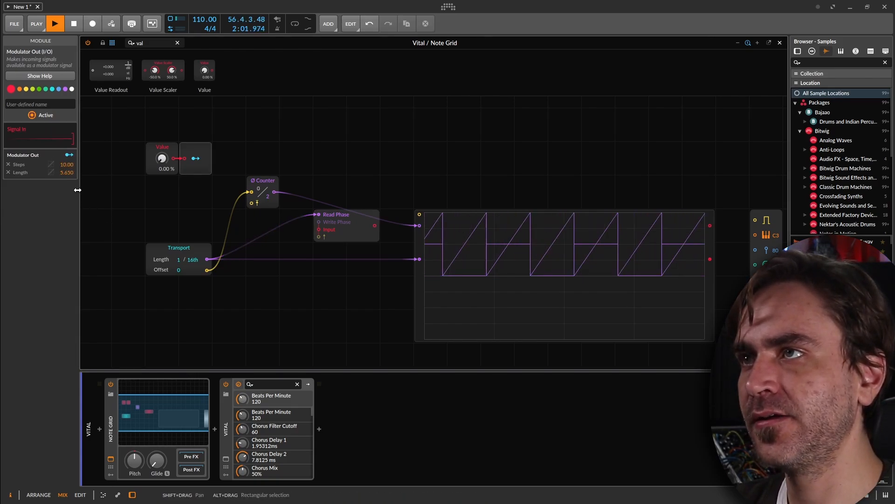
double_click(65, 172)
type("10")
key("Return")
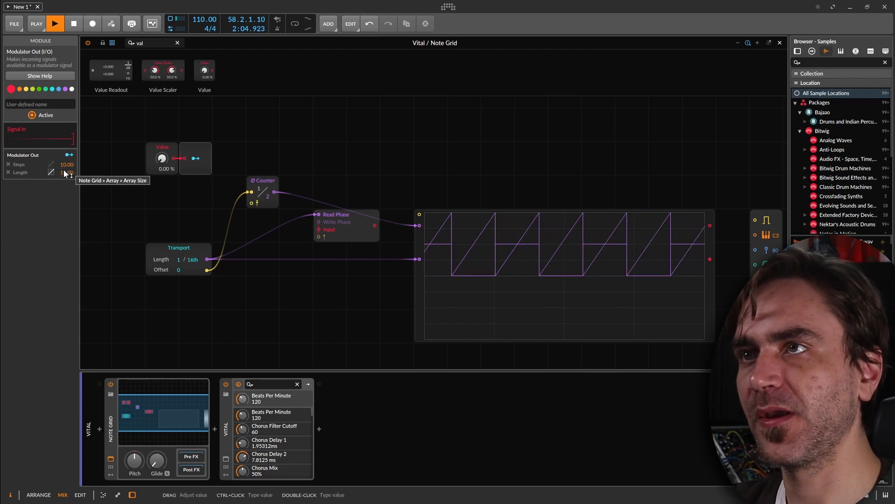
Raise the Value module to 56.5 % to check how it modulates the Counter's steps, and reset it to 0 %.
left_click(347, 231)
left_click(264, 180)
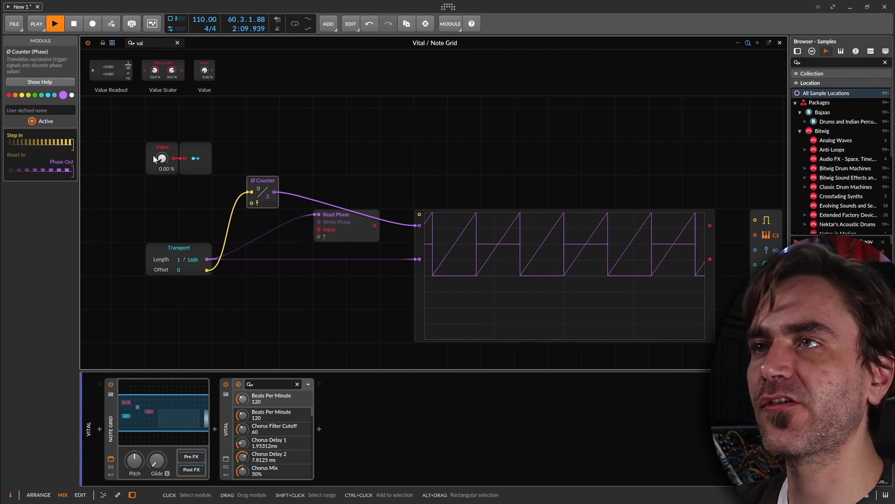
mouse_move(162, 158)
left_mouse_down()
mouse_move(162, 89)
mouse_move(162, 159)
left_mouse_up()
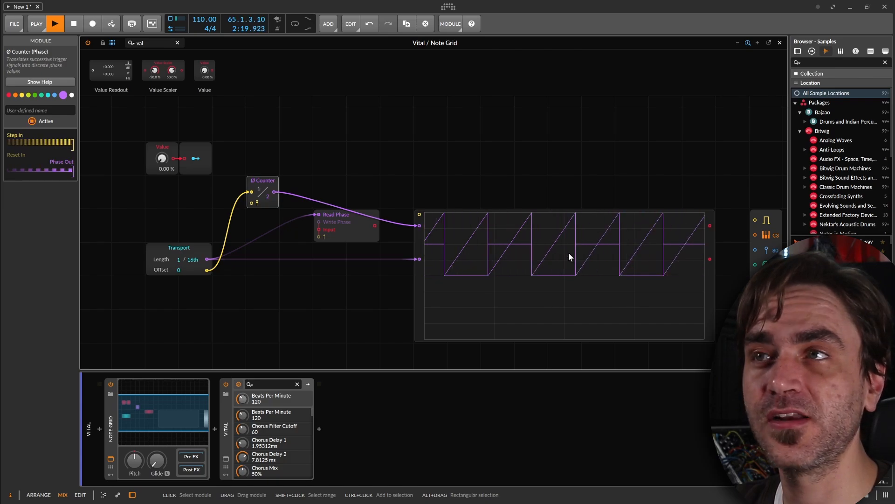
left_click_drag(162, 159, 163, 143)
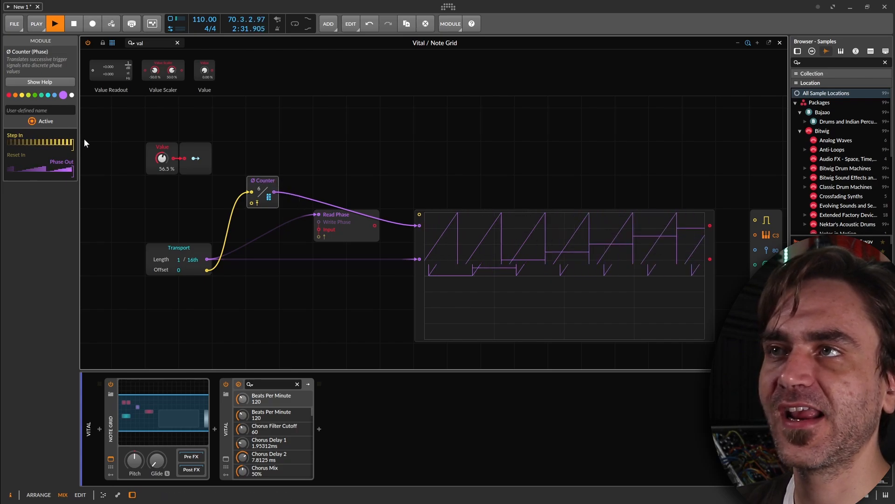
double_click(161, 159)
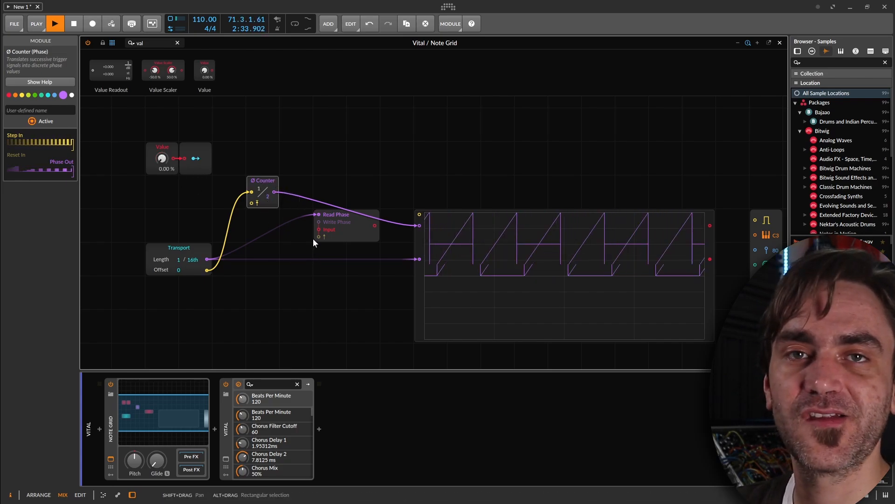
Move the Value and Modulator Out modules together down onto the Counter's row.
left_click_drag(242, 108, 104, 199)
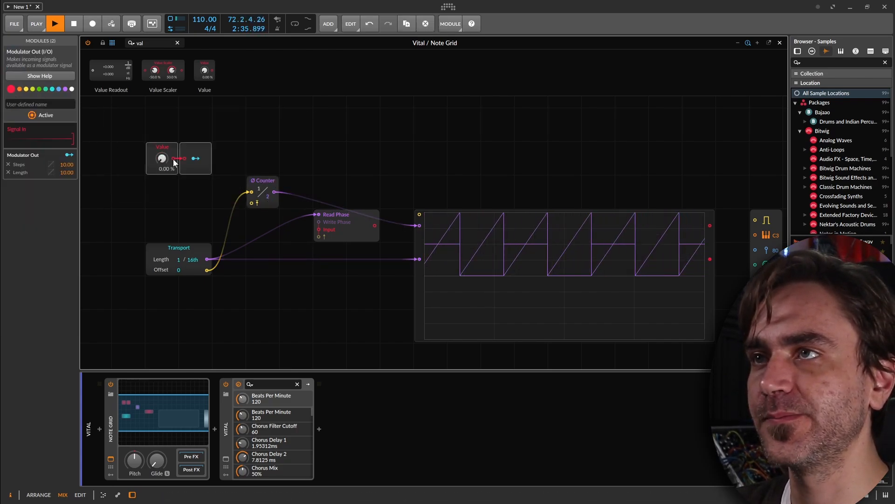
left_click(255, 125)
left_click_drag(224, 126, 196, 191)
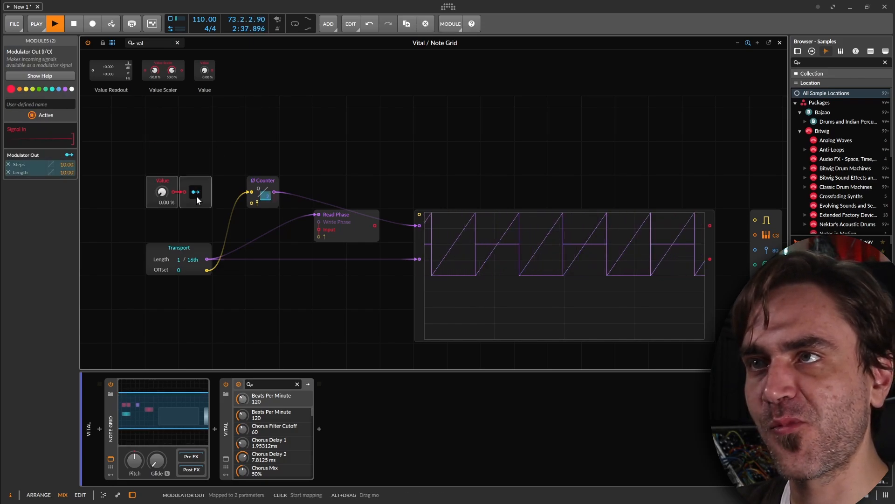
Add a Transport Playing module between the Value and Transport modules, and set the Value to 46.0 %.
left_click(258, 162)
type("play")
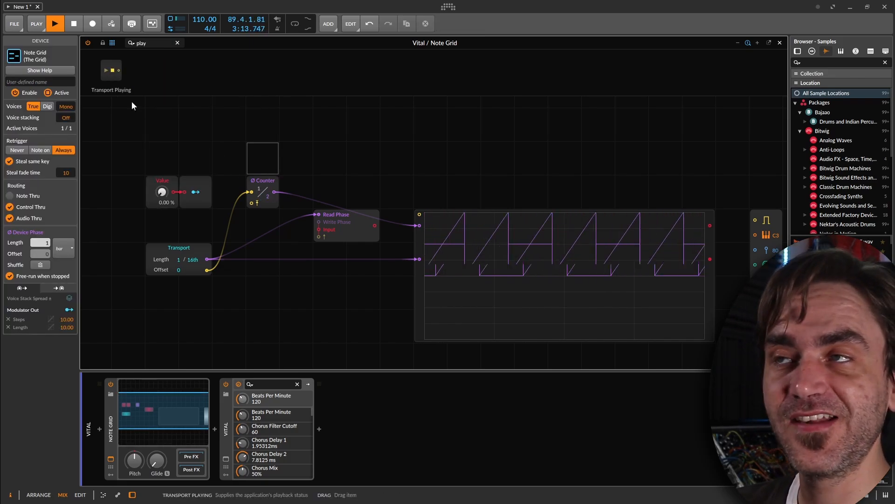
left_click_drag(130, 94, 162, 124)
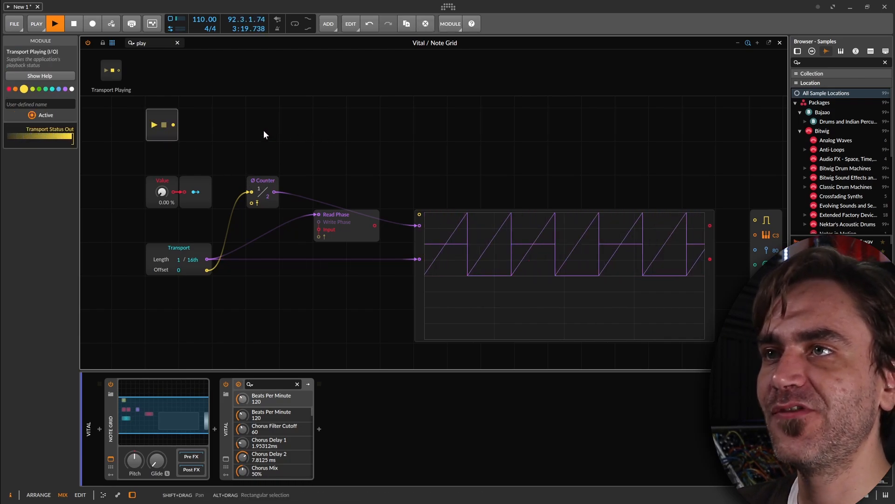
left_click_drag(161, 194, 161, 197)
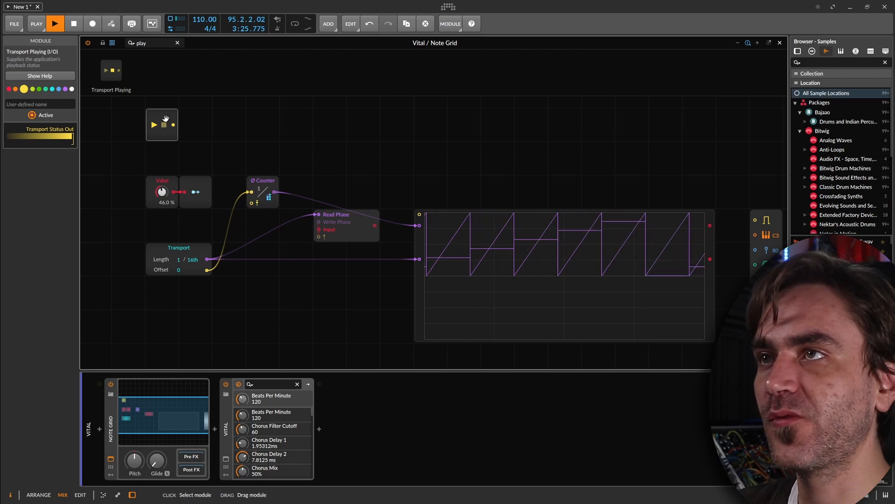
left_click_drag(166, 137, 165, 240)
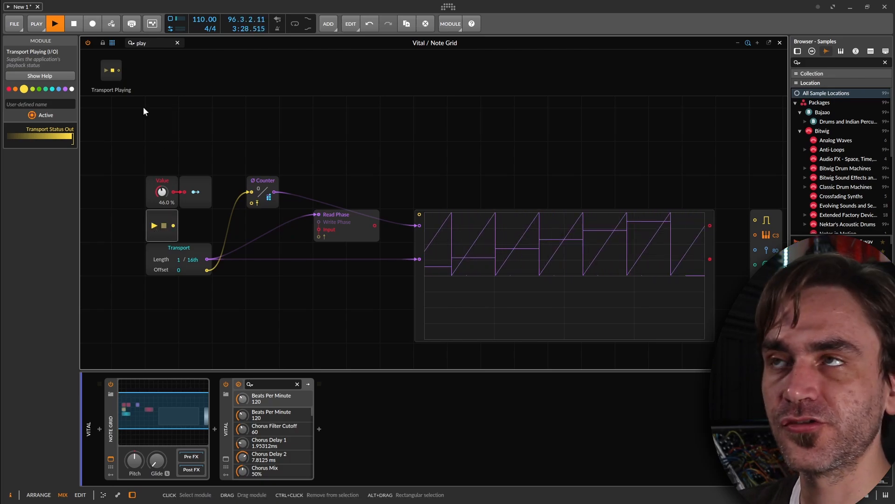
Add a 1.00 ms Gate Length module after Transport Playing and connect its output to the Counter's reset input.
left_click_drag(158, 47, 120, 45)
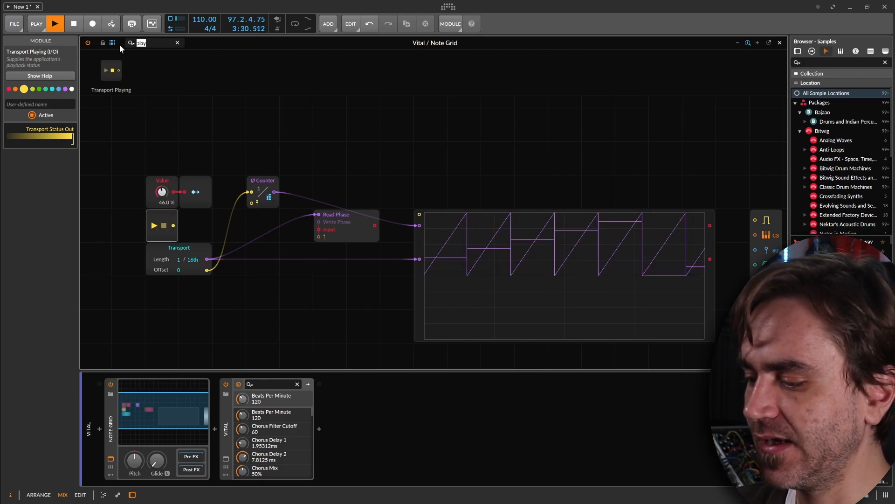
type("length")
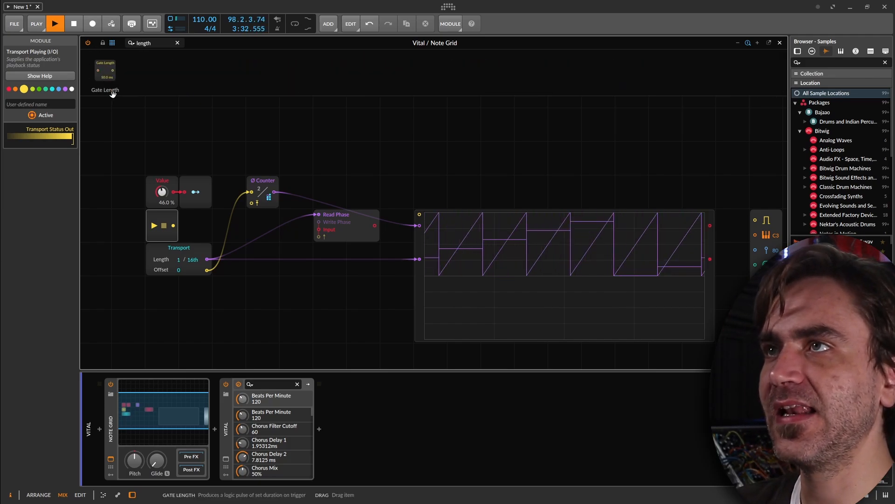
left_click_drag(100, 73, 192, 235)
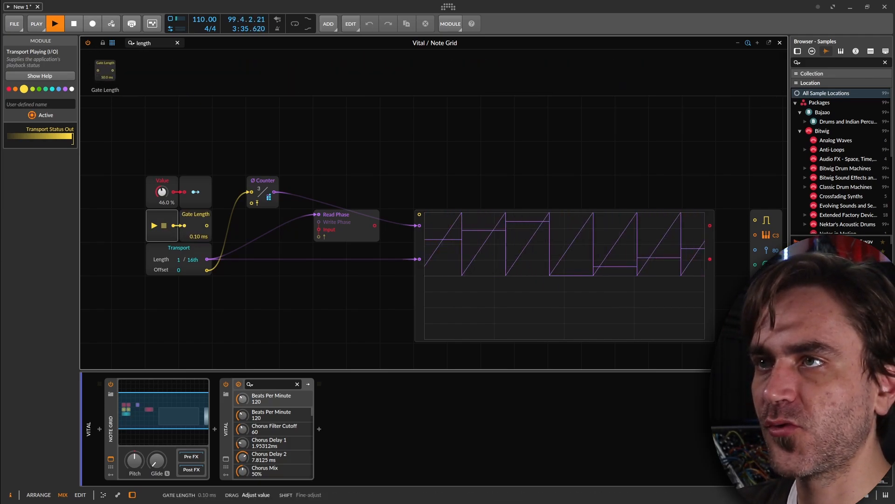
right_click(192, 235)
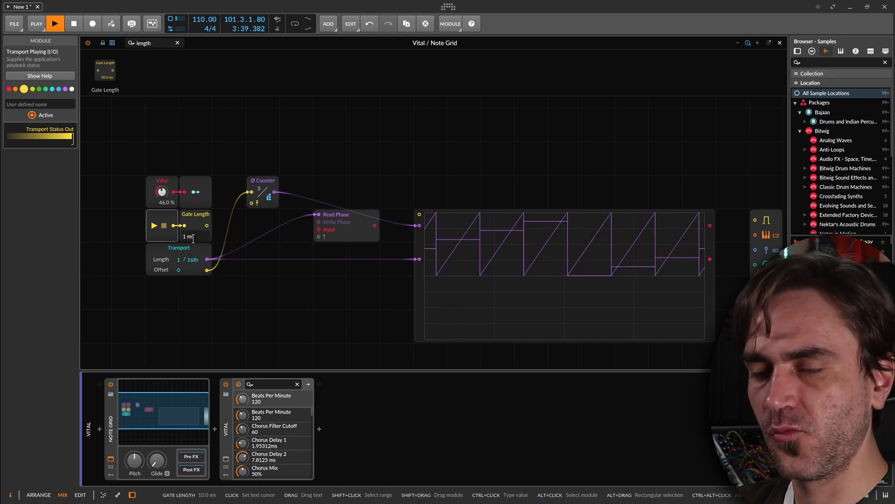
key("Return")
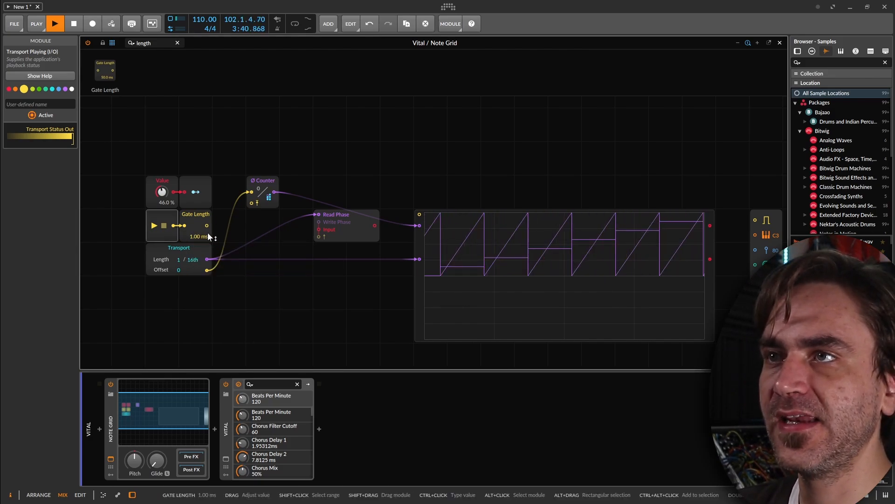
left_click_drag(208, 226, 251, 203)
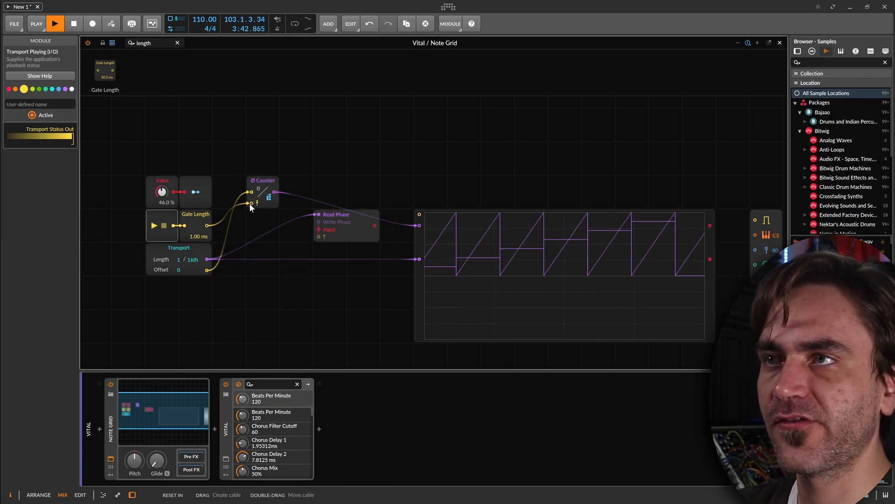
Stop and restart playback repeatedly to check the Counter's reset on the Oscilloscope, and select the Counter to inspect its signals.
key("space")
key("space")
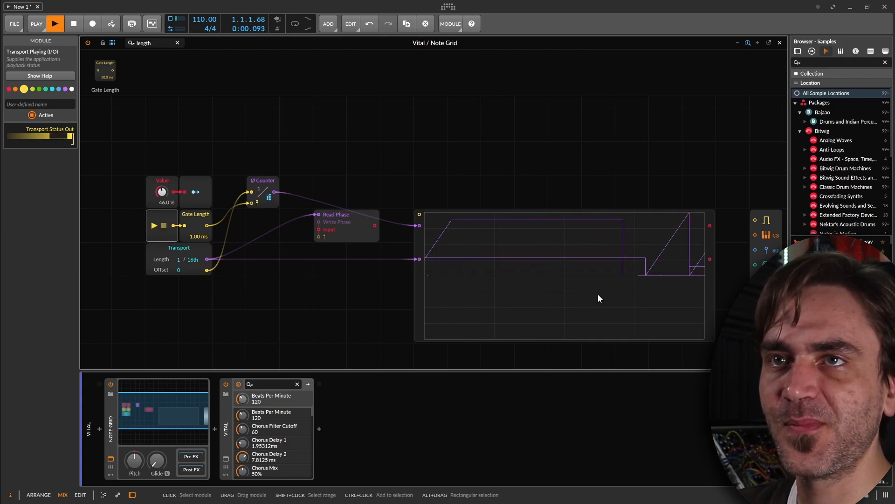
key("space")
key("space")
key("space")
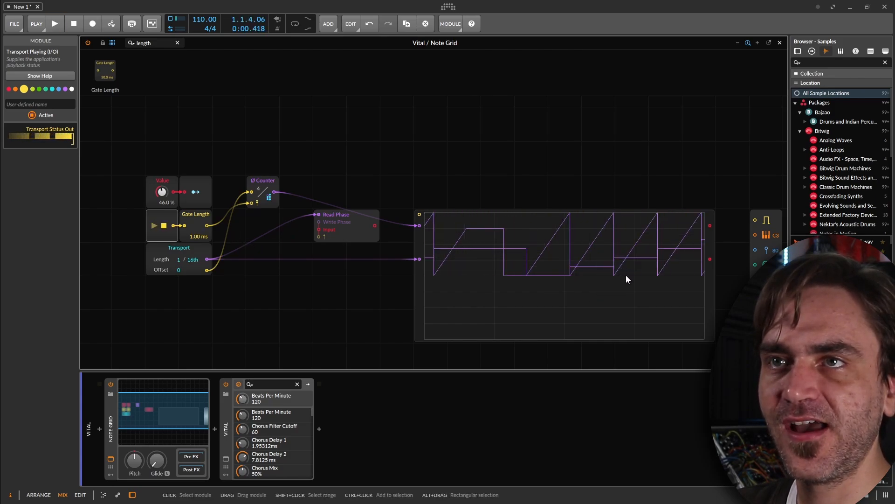
key("space")
key("space")
key("space")
key("space")
key("space")
key("space")
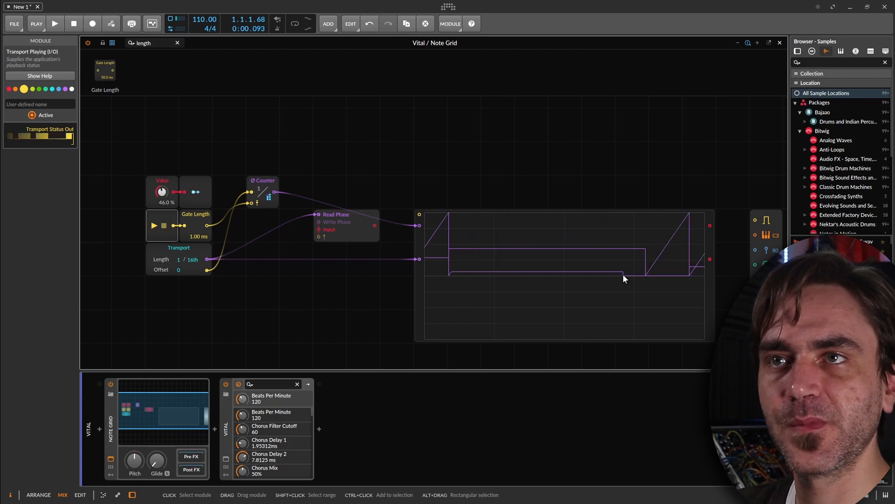
key("space")
key("space")
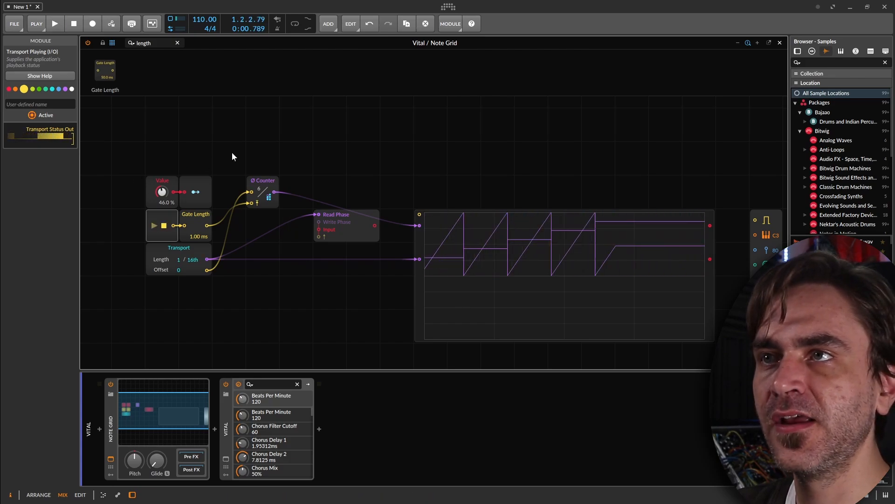
left_click_drag(289, 160, 236, 201)
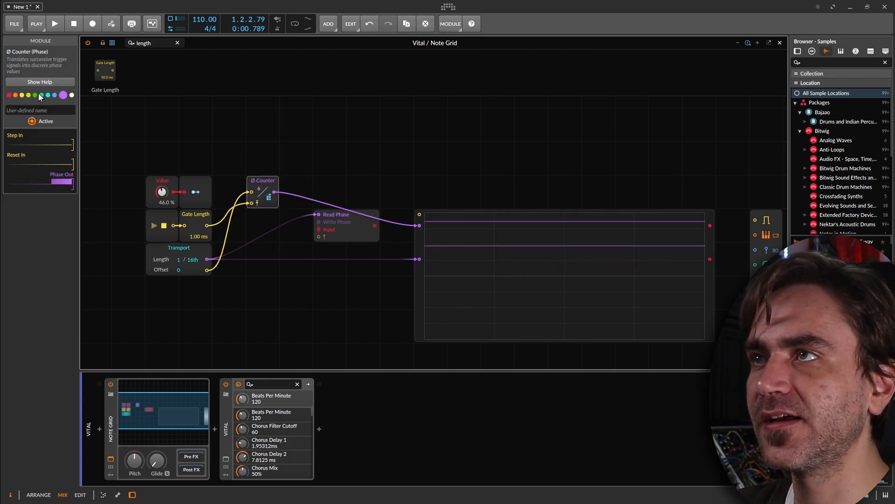
Recolour the Value, Transport Playing, Gate Length and Counter modules cyan, and show the Counter and Transport phases on two stacked Oscilloscopes.
left_click(397, 158)
key("space")
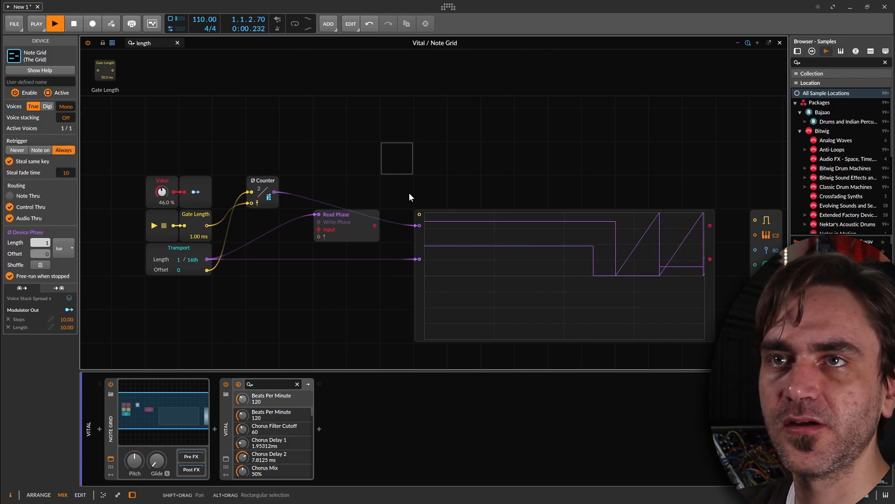
left_click_drag(279, 161, 140, 314)
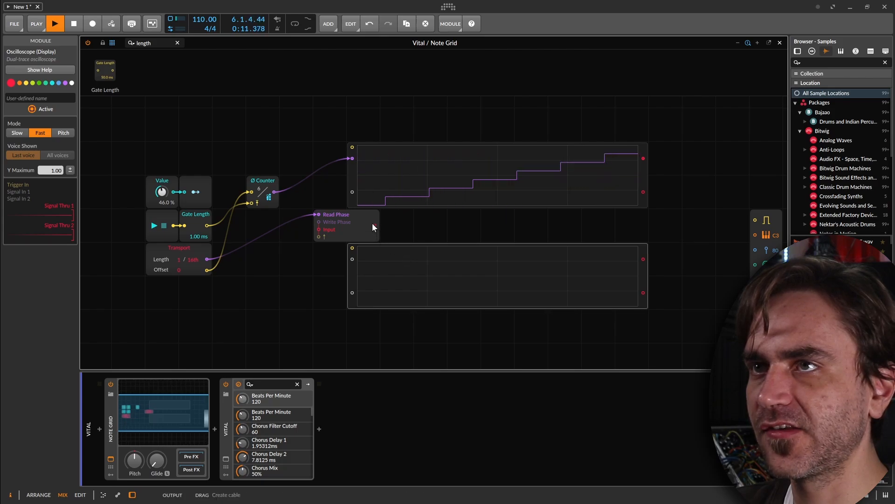
left_click_drag(374, 225, 346, 264)
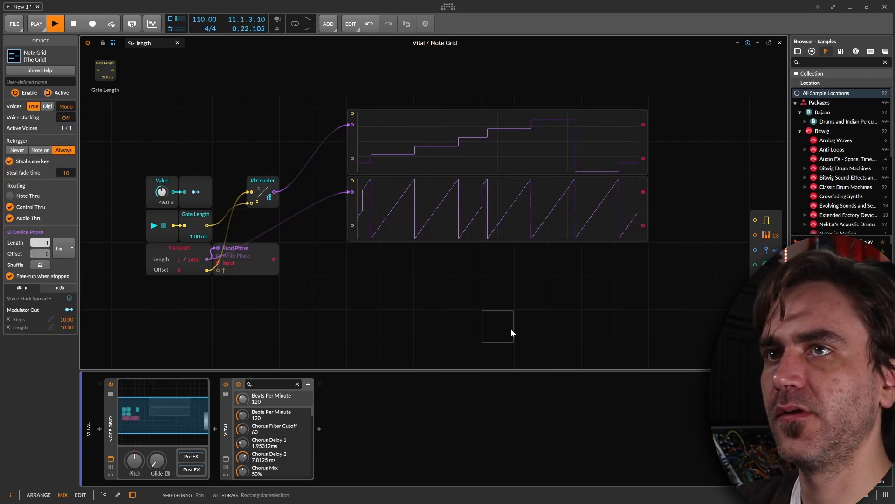
Restart and stop playback to compare the Counter's steps with the Transport phase on the two Oscilloscopes.
key("space")
key("space")
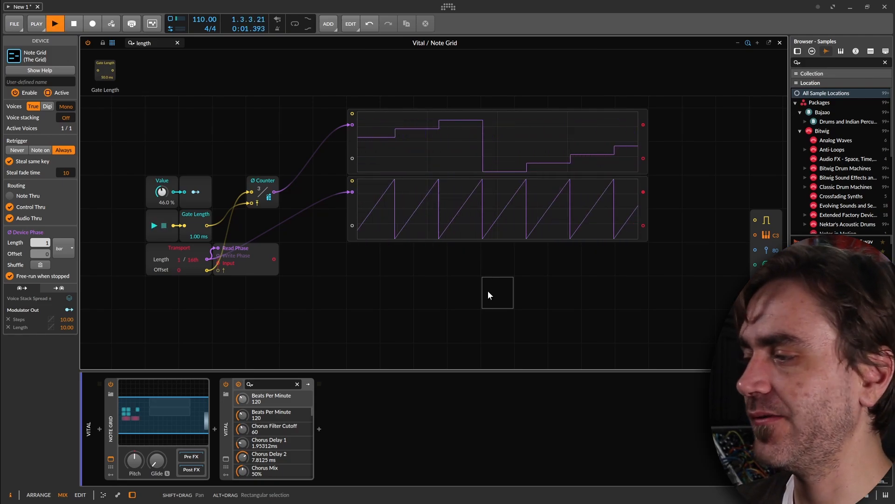
key("space")
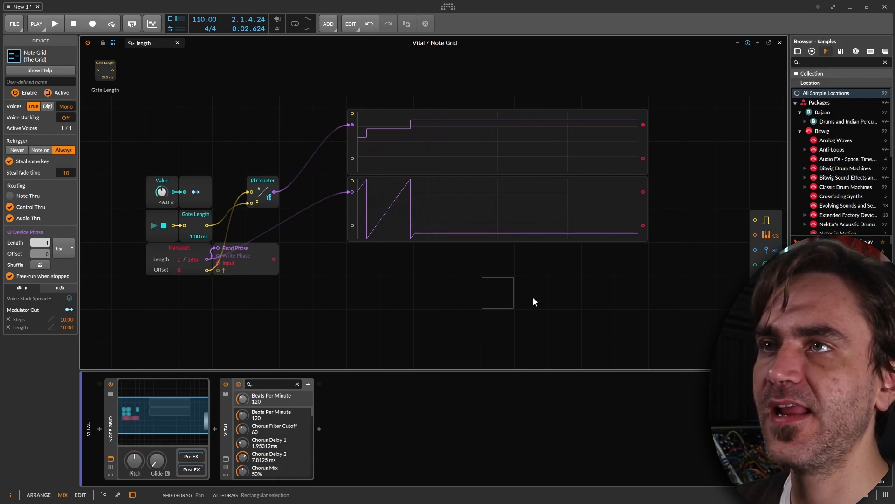
Move the Array clear of the Transport module, and duplicate the lower Oscilloscope to place the copy beneath it.
left_click_drag(248, 274, 280, 308)
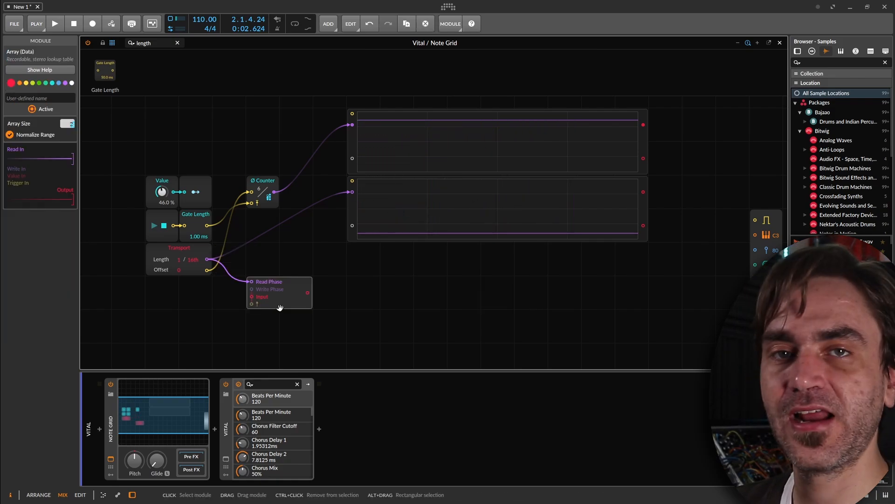
left_click(350, 210)
key("ctrl+d")
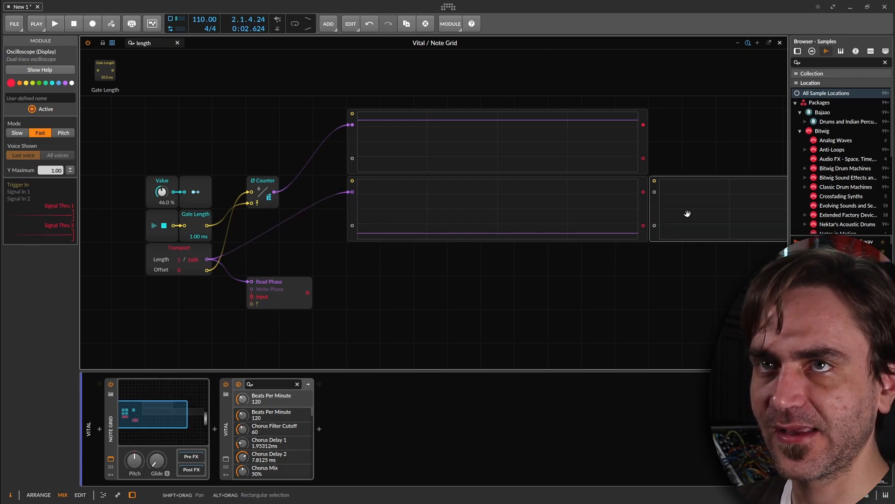
left_click_drag(688, 214, 386, 281)
Recolour the Array module lime and connect its output to the first signal input of the third Oscilloscope.
scroll(347, 294, "up", 2)
left_click_drag(347, 294, 439, 289)
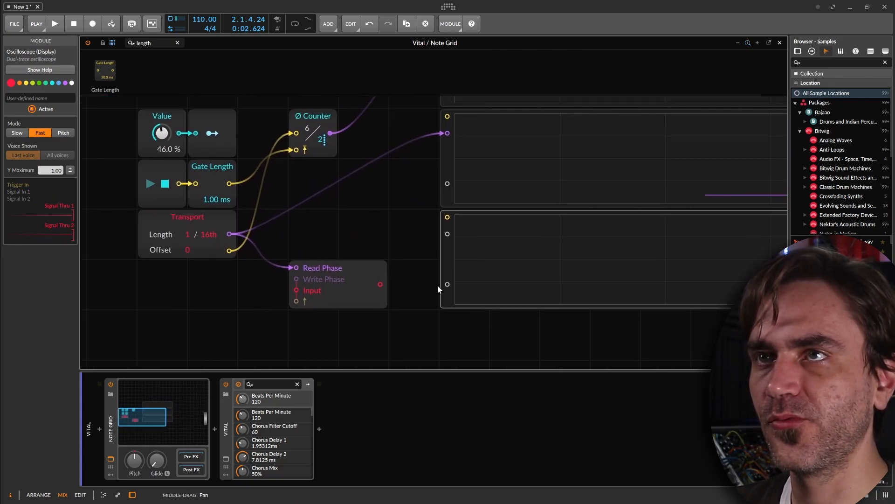
left_click(383, 285)
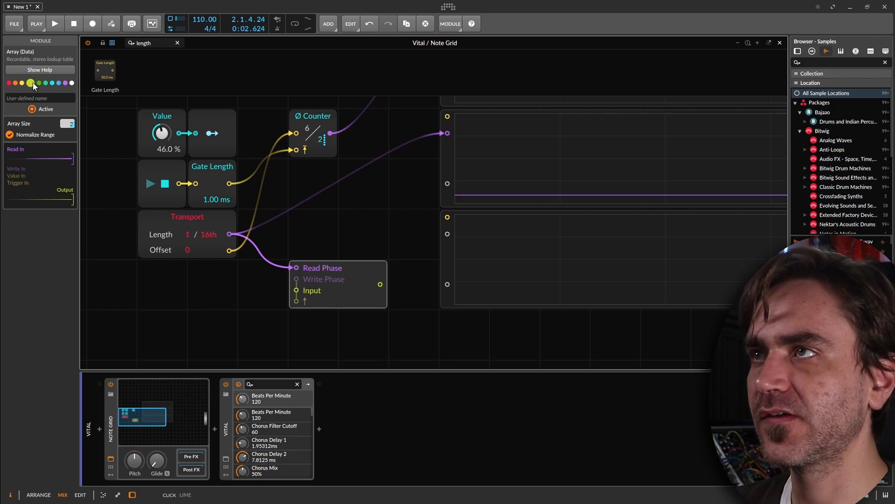
left_click_drag(381, 285, 447, 234)
scroll(448, 230, "down", 2)
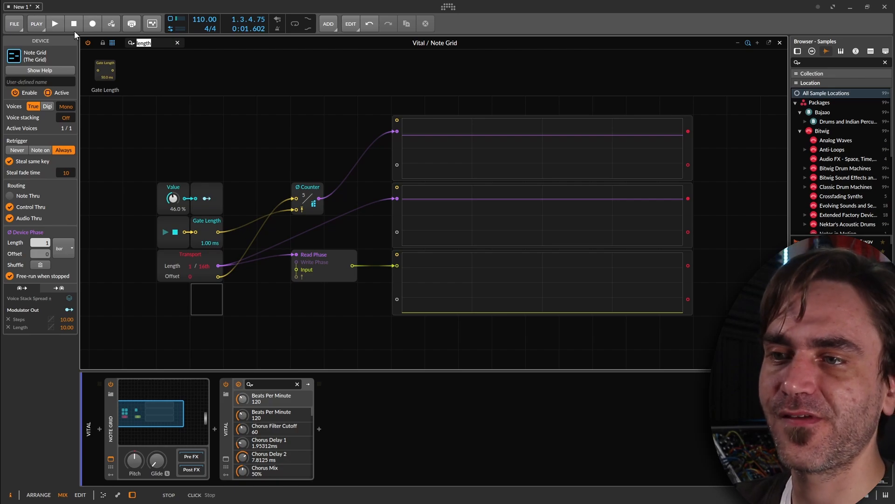
Add a Dice module triggered by the Transport's logic output, connect it to the third Oscilloscope's second signal input, and check it during playback.
type("dice")
left_click_drag(101, 70, 315, 220)
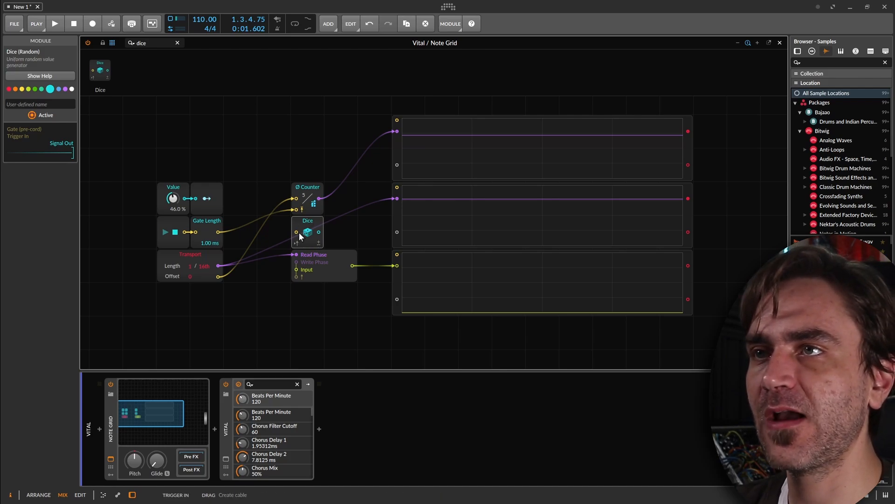
left_click_drag(296, 232, 218, 276)
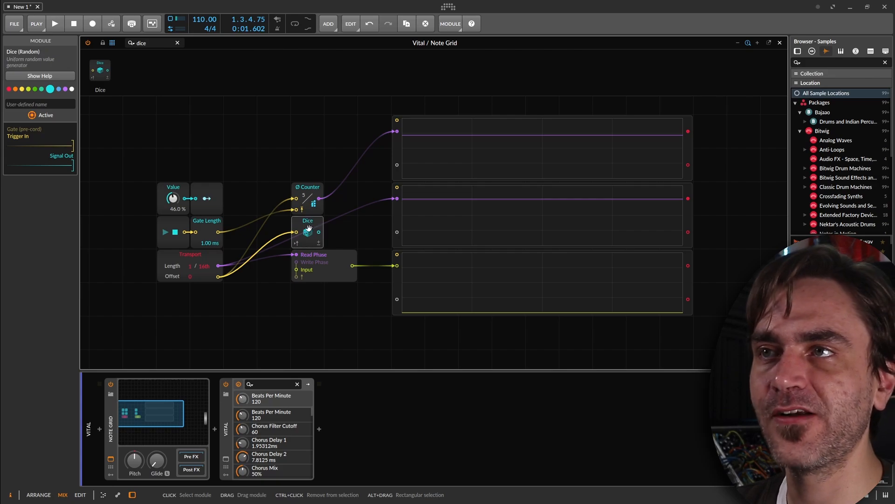
left_click_drag(309, 228, 254, 260)
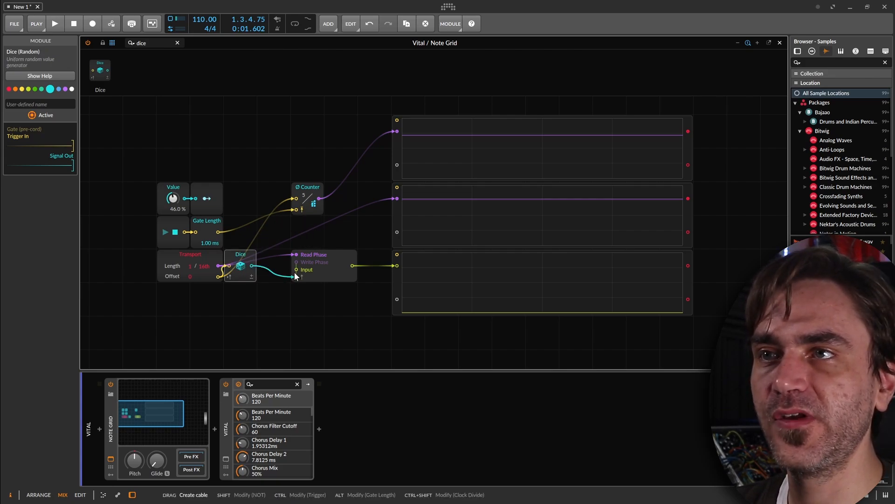
left_click_drag(267, 278, 397, 299)
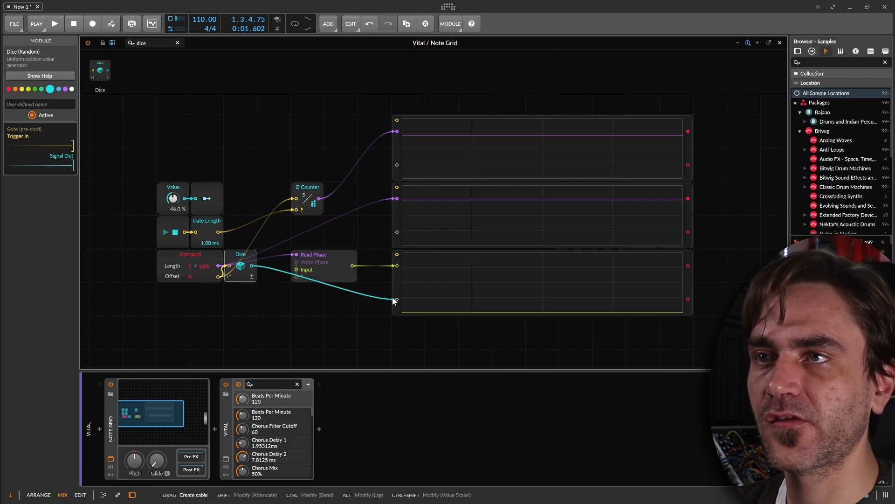
left_click_drag(247, 255, 314, 288)
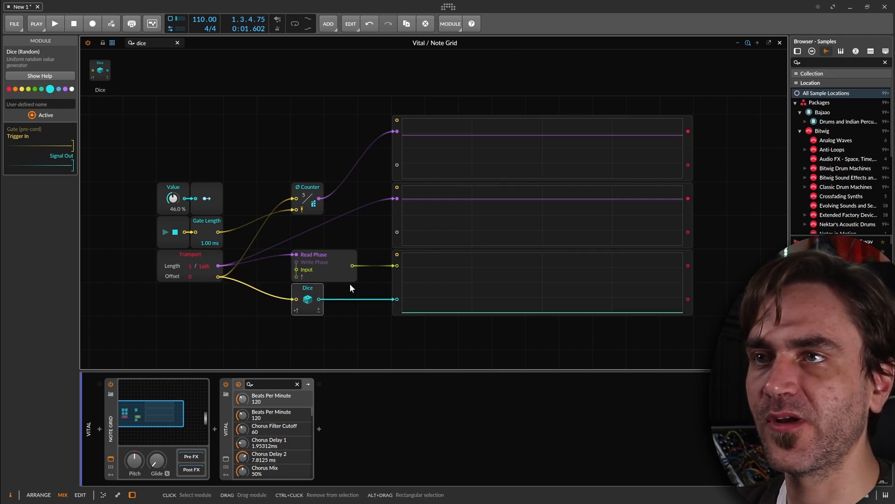
key("space")
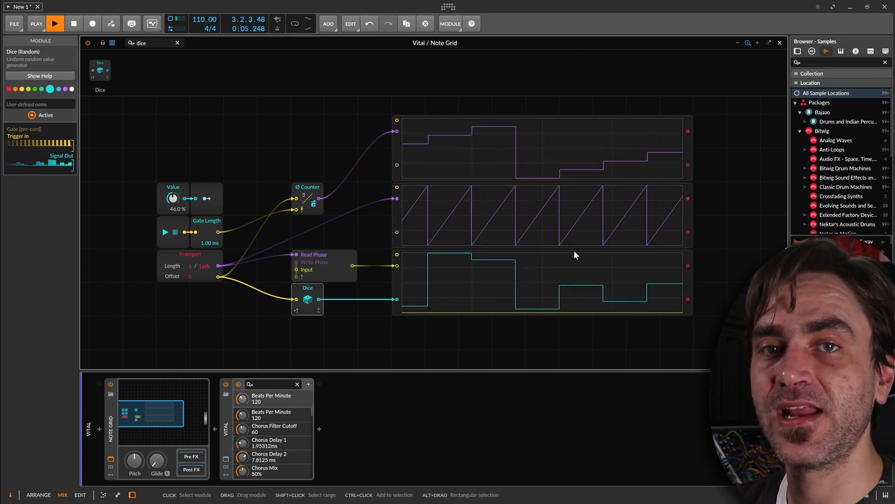
key("space")
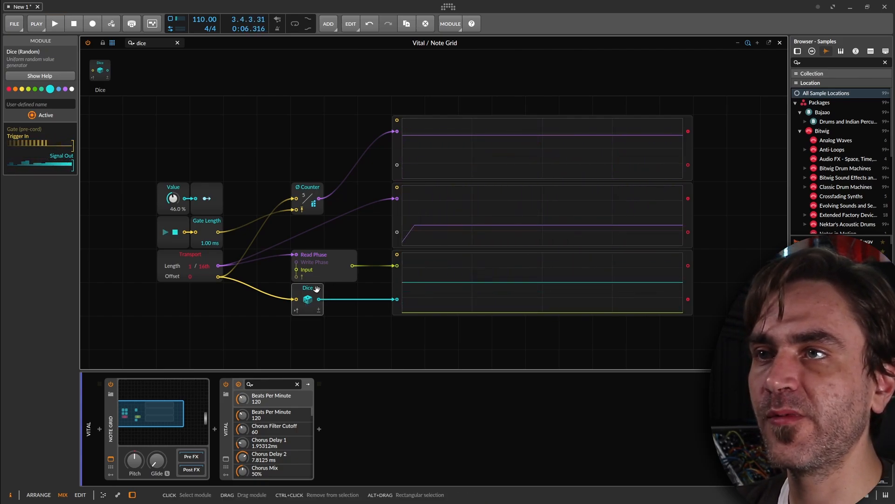
Connect the Dice output to the Array's Input and the Transport phase to its Write Phase, and play back the patch.
left_click_drag(304, 290, 247, 289)
left_click_drag(252, 299, 297, 270)
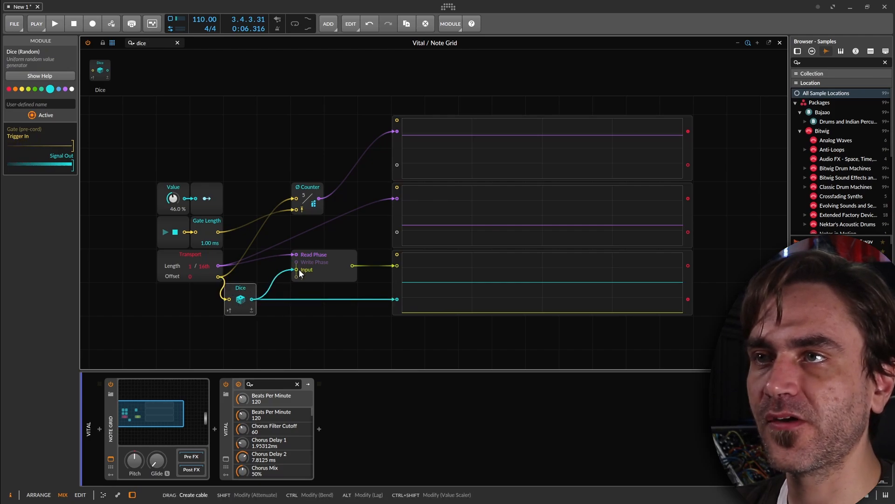
key("space")
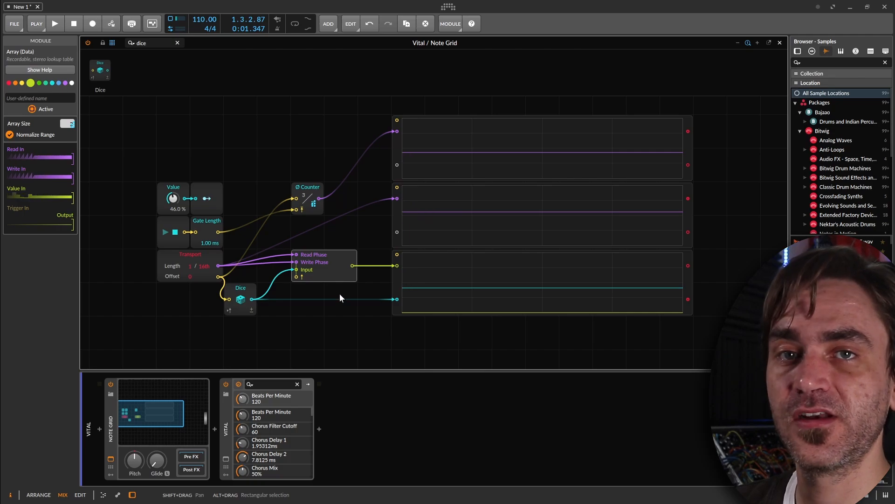
Rearrange the modules so the Dice sits between Transport and Array, and connect the Transport's logic output to the Array's trigger input.
left_click_drag(207, 307, 154, 179)
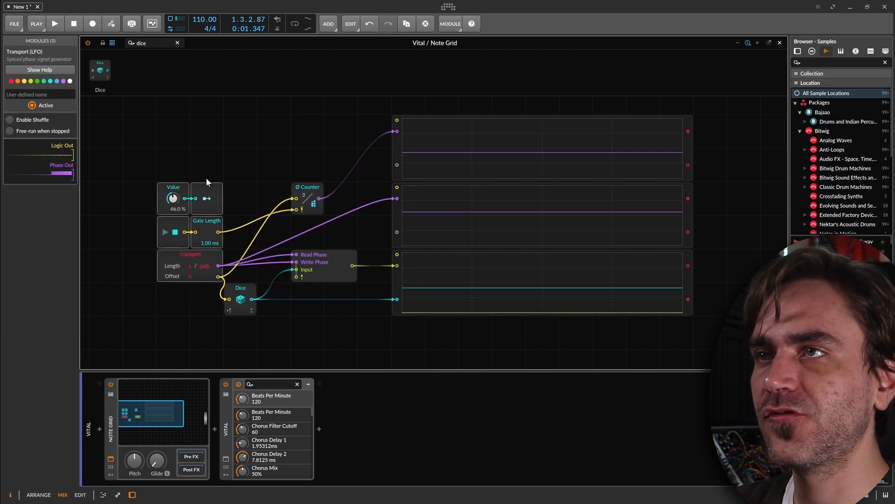
left_click_drag(220, 198, 187, 197)
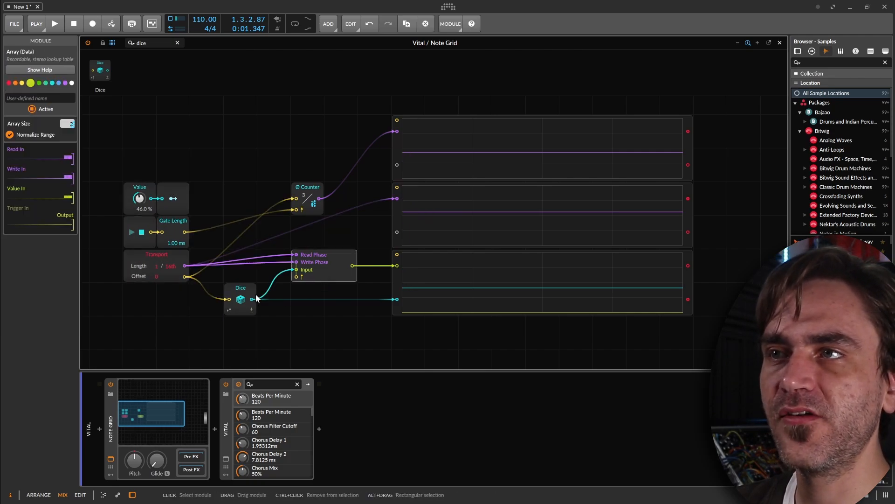
left_click_drag(241, 299, 241, 265)
left_click(323, 280)
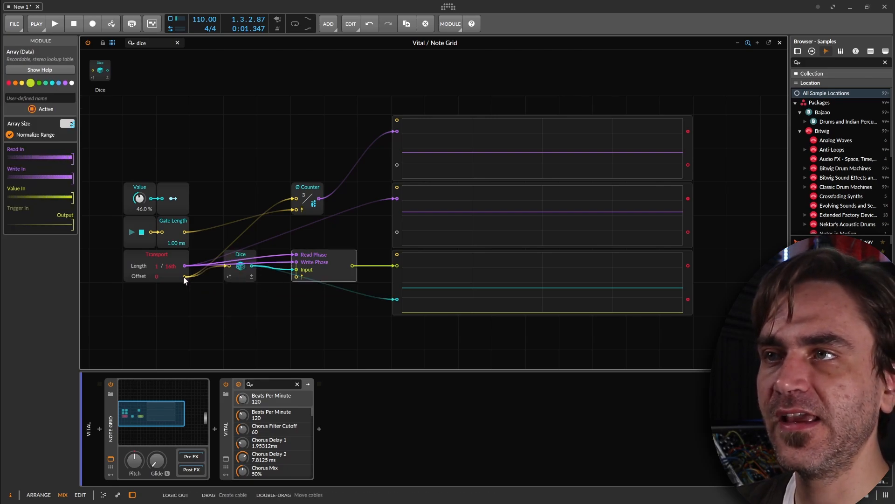
left_click_drag(185, 276, 296, 276)
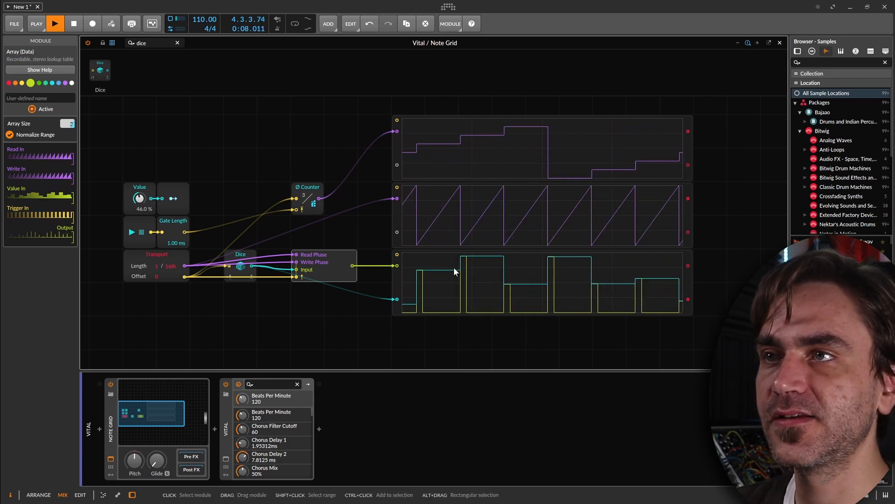
Insert a Chance module between the Transport's logic output and the Array's trigger input, and set its chance to 0.00 %.
double_click(156, 42)
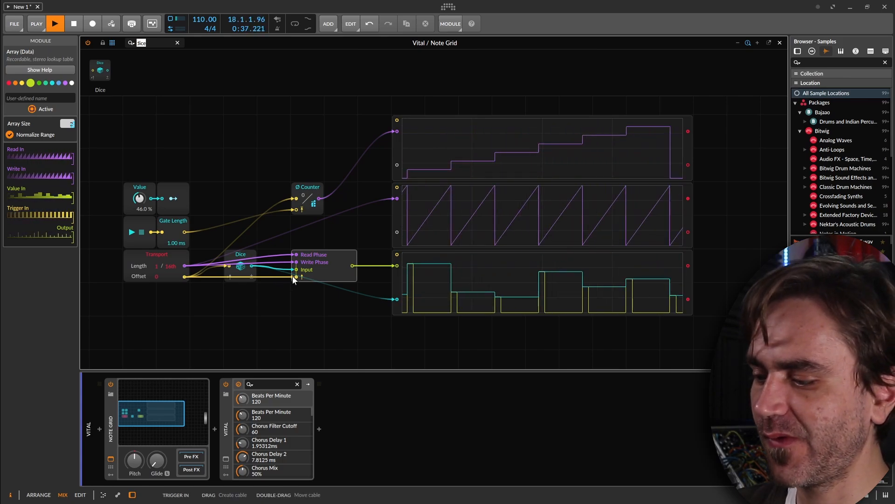
type("chance")
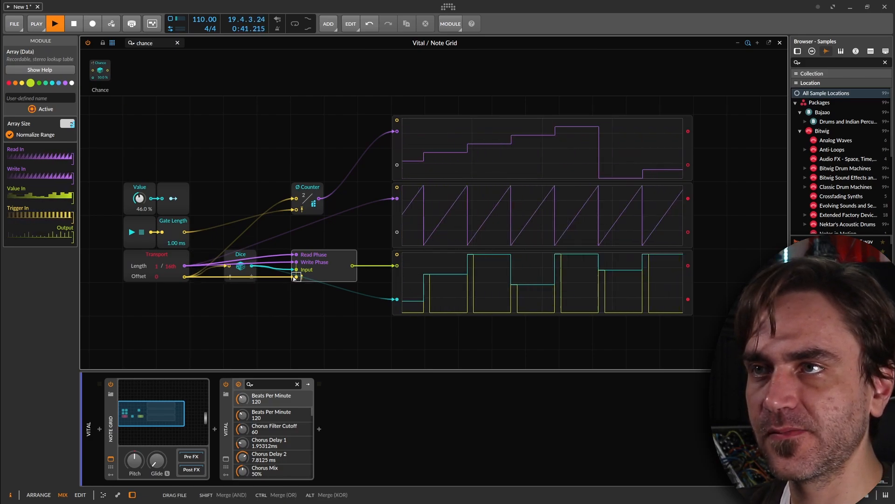
left_click_drag(295, 278, 250, 323)
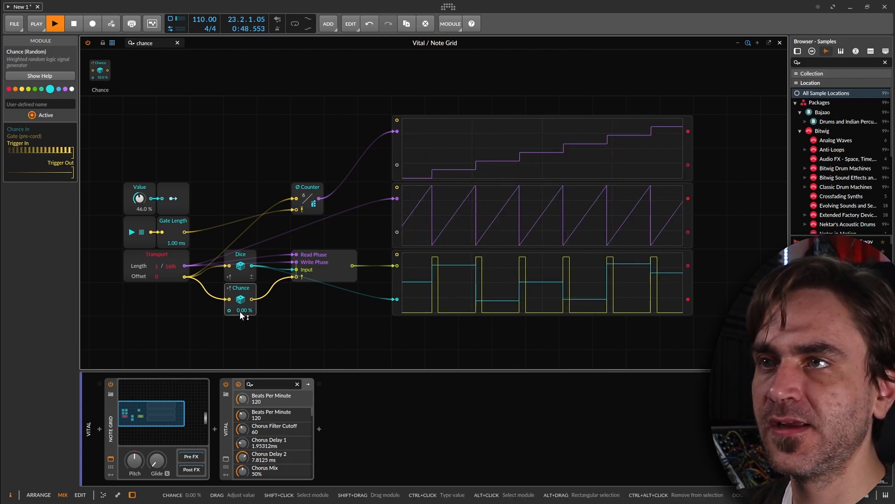
left_click_drag(239, 311, 240, 260)
left_click_drag(240, 314, 239, 361)
mouse_move(242, 315)
left_mouse_down()
mouse_move(242, 297)
mouse_move(242, 317)
left_mouse_up()
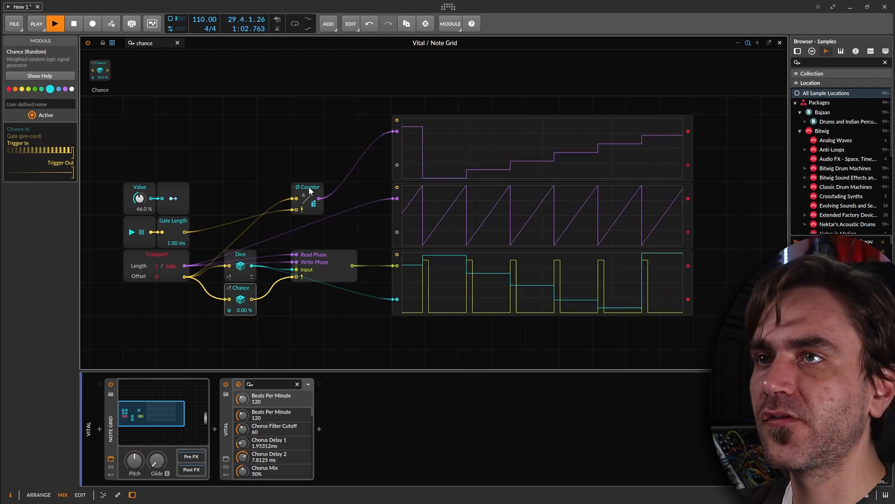
Move the Counter into the Dice's column and connect its phase output to the Array's Read Phase and Write Phase inputs.
left_click_drag(314, 195, 248, 196)
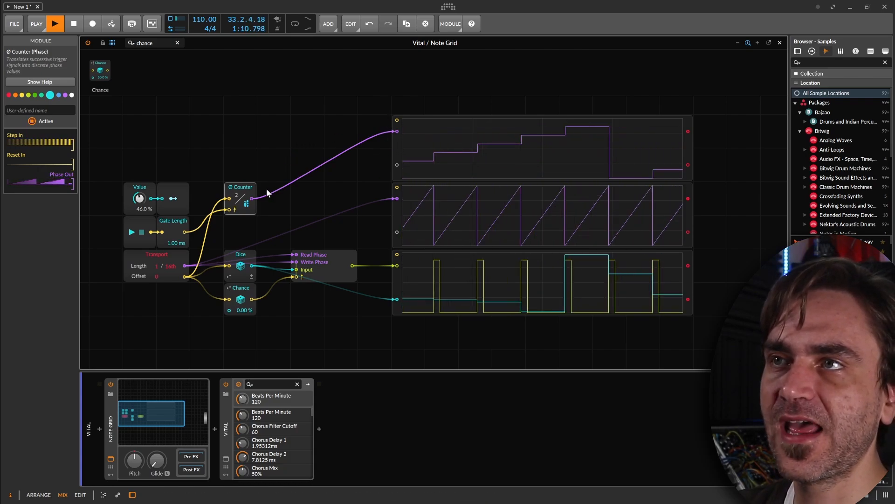
left_click_drag(252, 198, 296, 255)
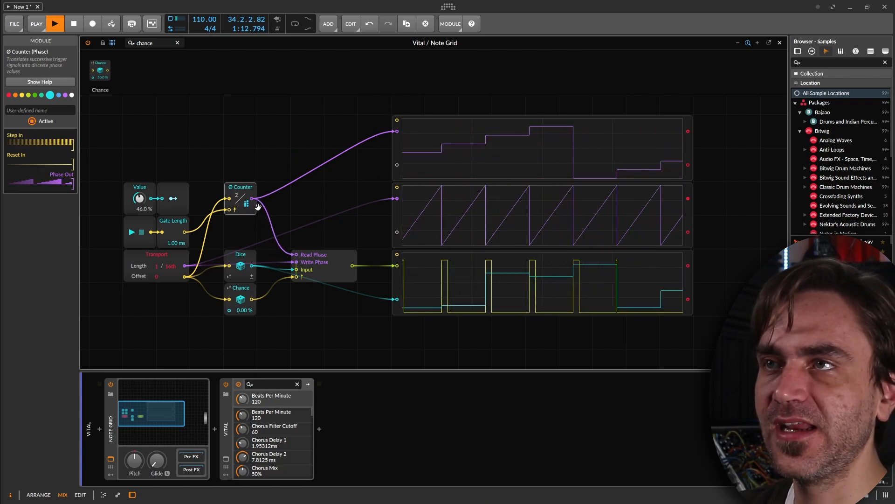
left_click_drag(252, 198, 296, 262)
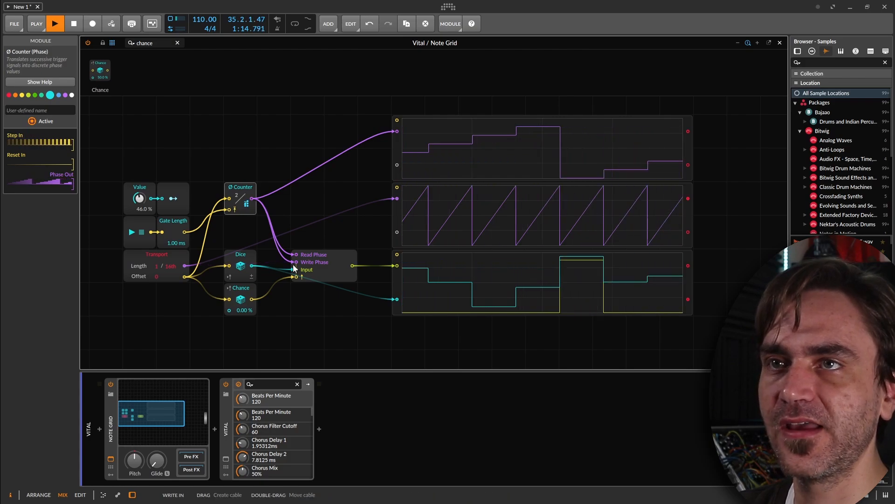
Alternate the Chance between 100 % and 0.00 % during playback to compare the Array's output with the Dice on the Oscilloscope.
mouse_move(245, 314)
left_mouse_down()
mouse_move(244, 275)
mouse_move(244, 311)
left_mouse_up()
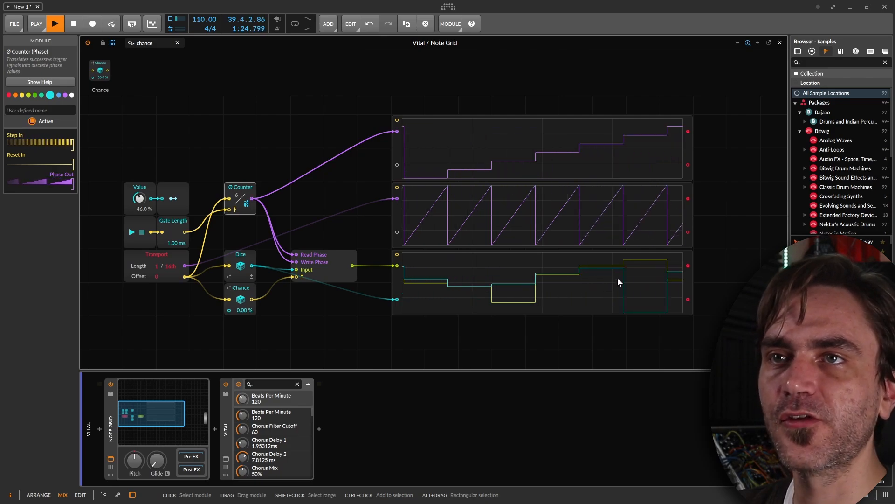
left_click_drag(243, 315, 242, 278)
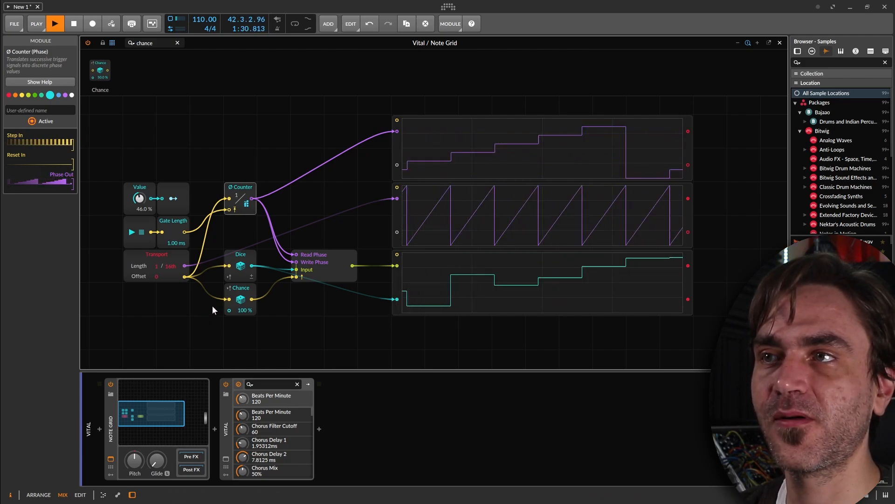
left_click_drag(243, 314, 243, 313)
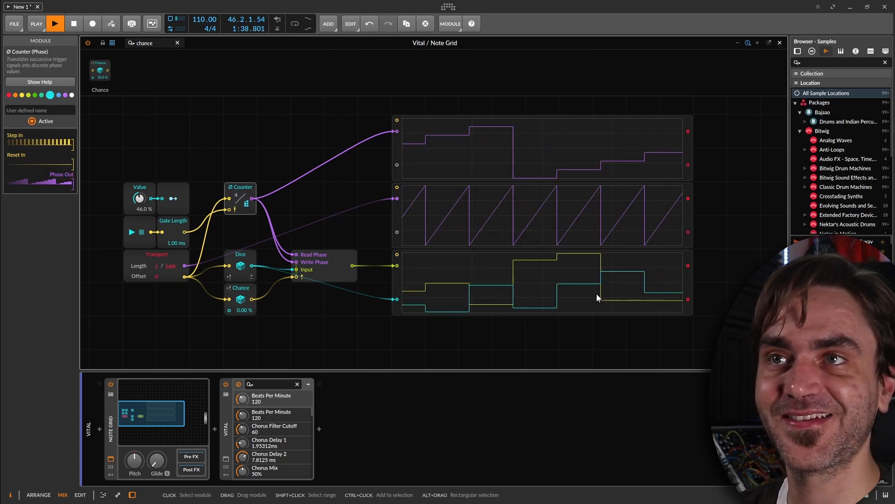
left_click_drag(244, 310, 245, 270)
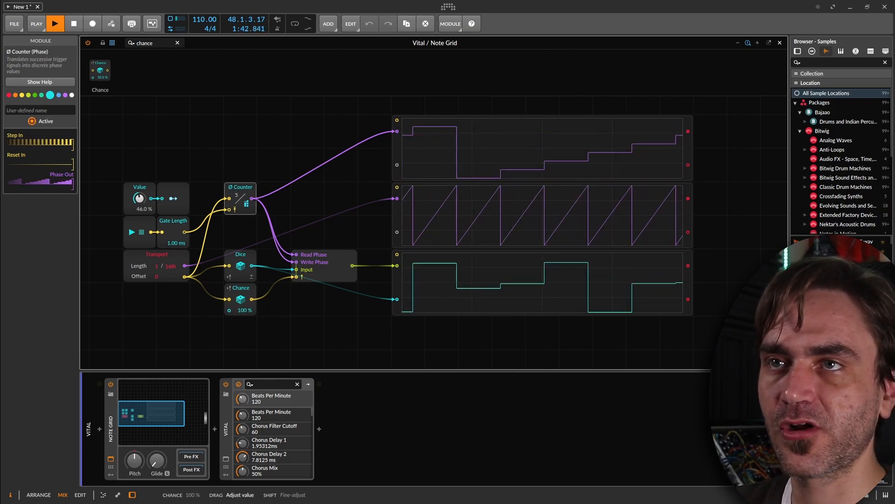
left_click_drag(245, 270, 241, 315)
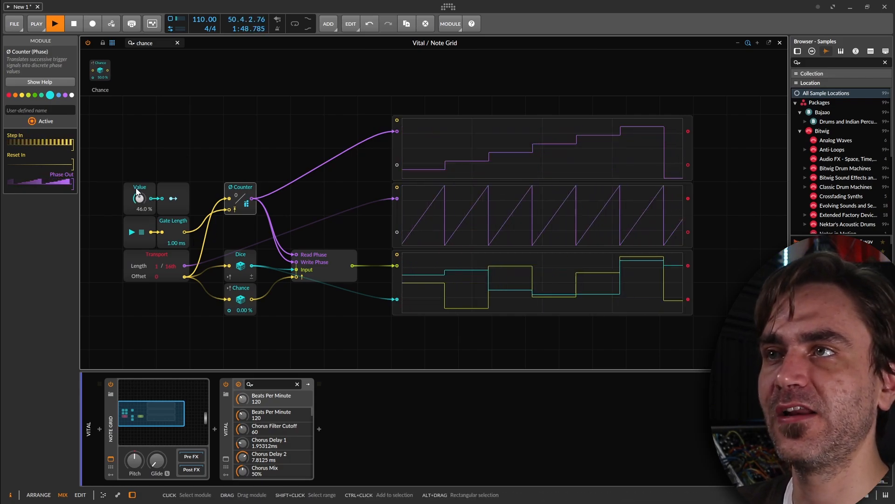
Rename the Value module as Size.
left_click(148, 192)
left_click(32, 98)
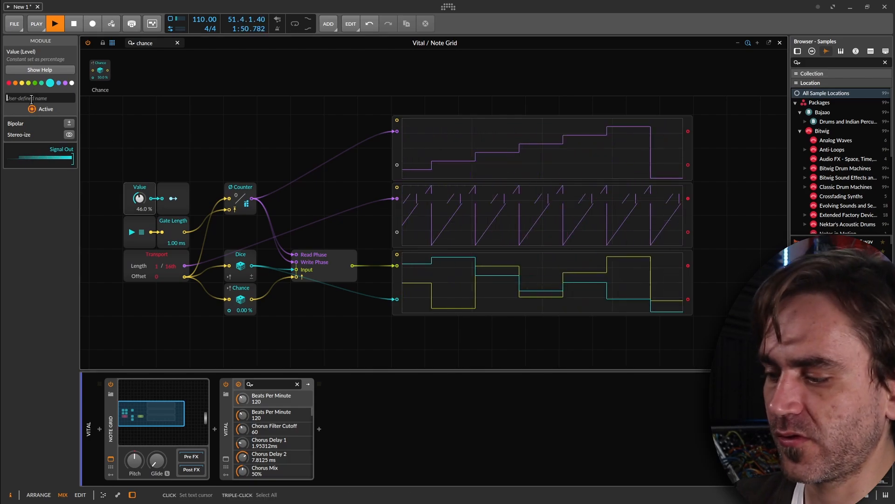
type("Size")
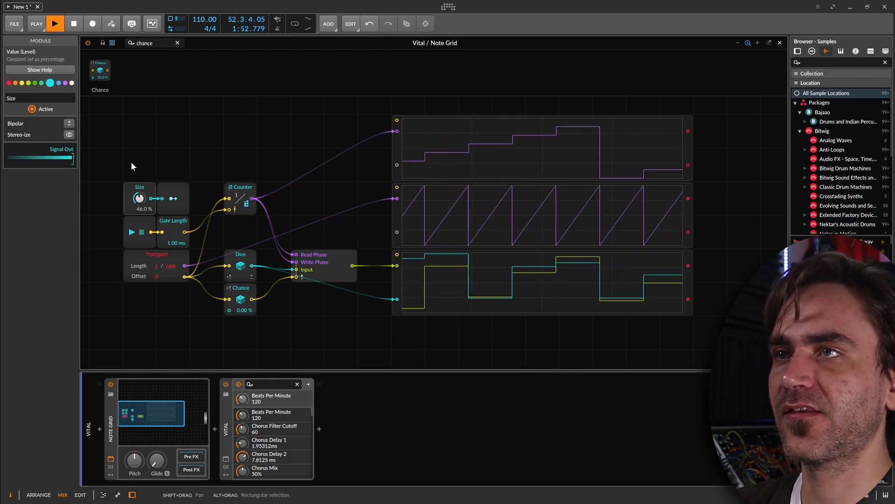
Add a Button connected to the Chance module's chance input, test switching it, and name it Record.
left_click(130, 186)
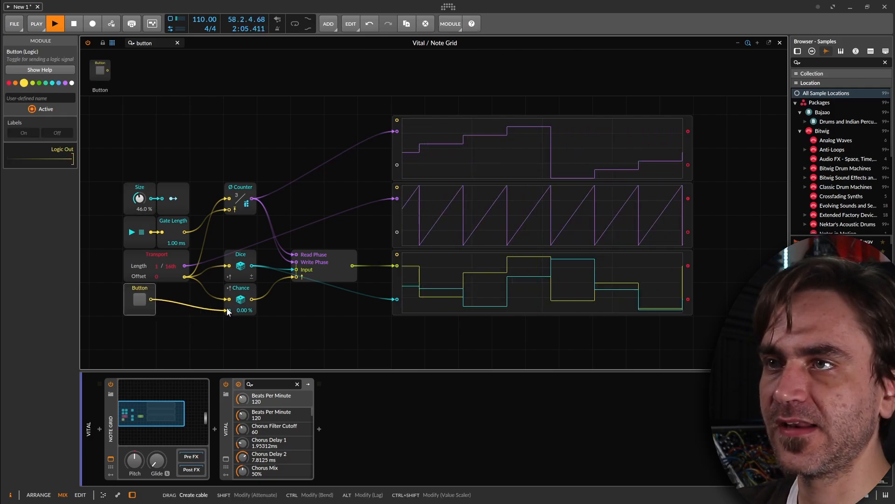
left_click(139, 300)
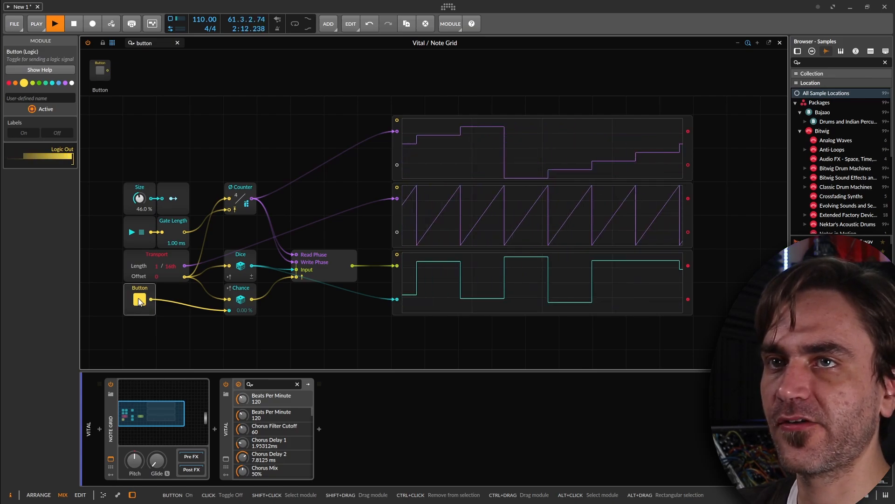
left_click(42, 98)
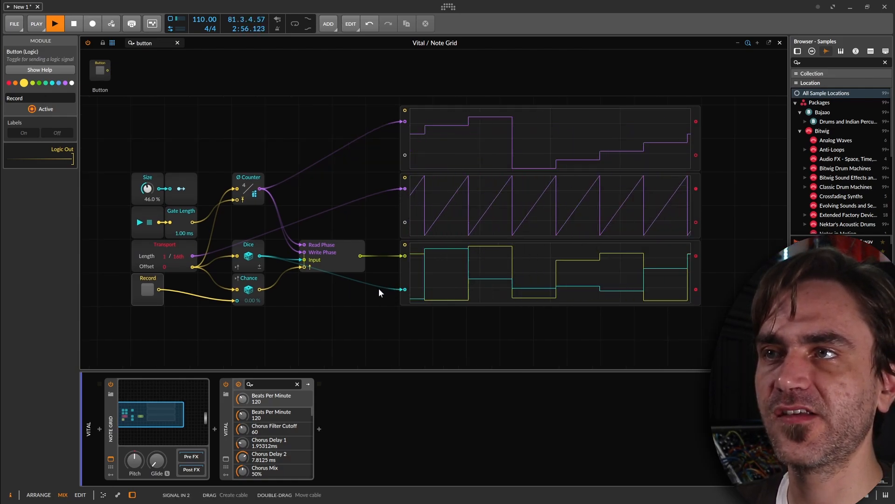
Disconnect the Dice and Transport from the oscilloscopes, and show the Counter's phase through a new Reverse module on the middle oscilloscope.
double_click(404, 289)
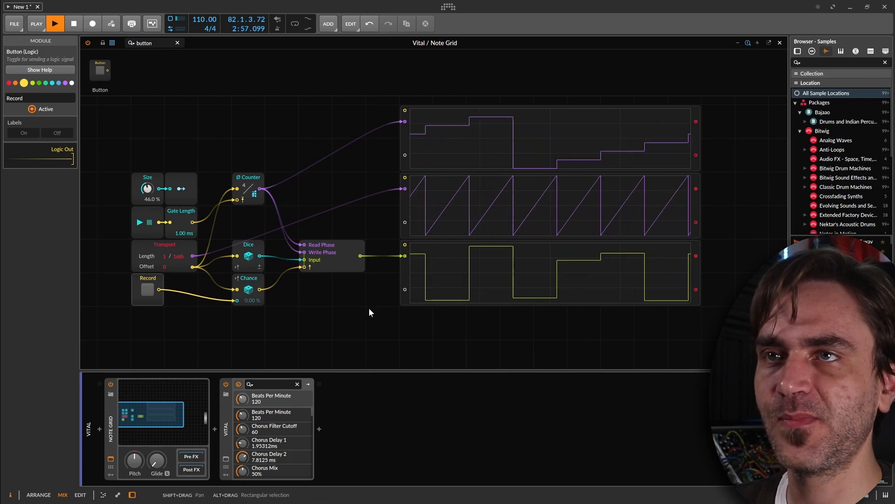
double_click(403, 188)
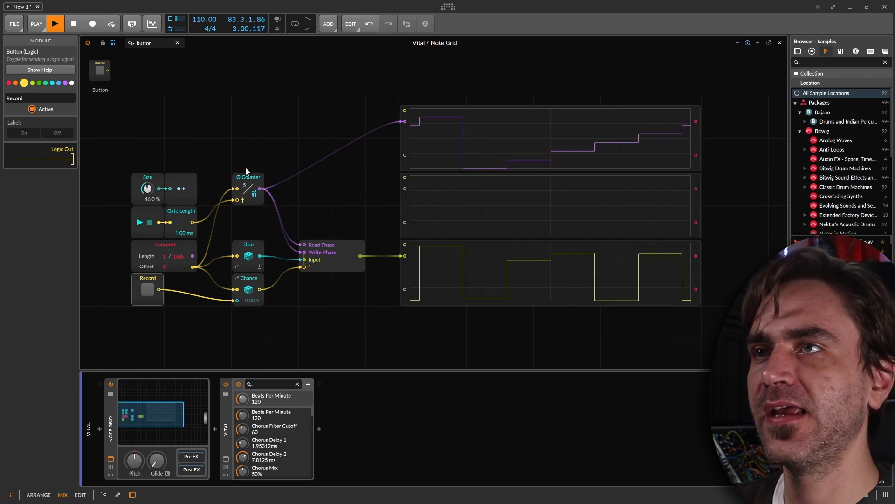
triple_click(156, 43)
type("rever")
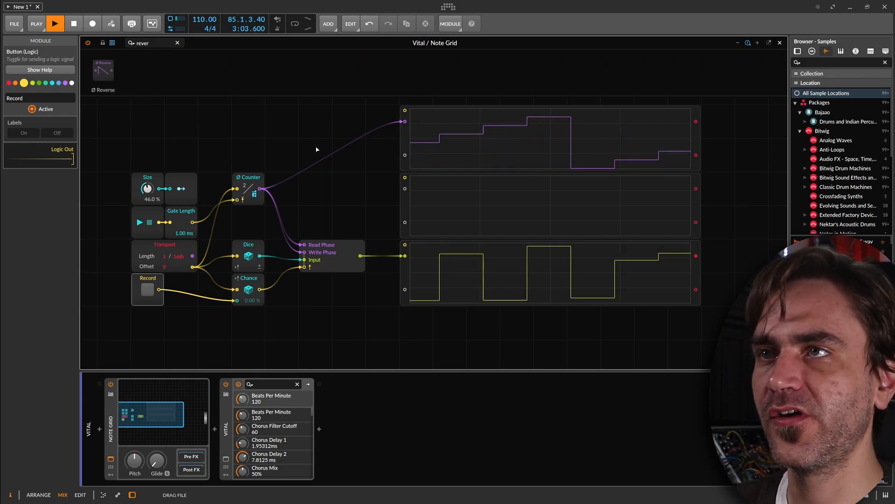
left_click_drag(317, 150, 248, 156)
left_click_drag(260, 189, 404, 189)
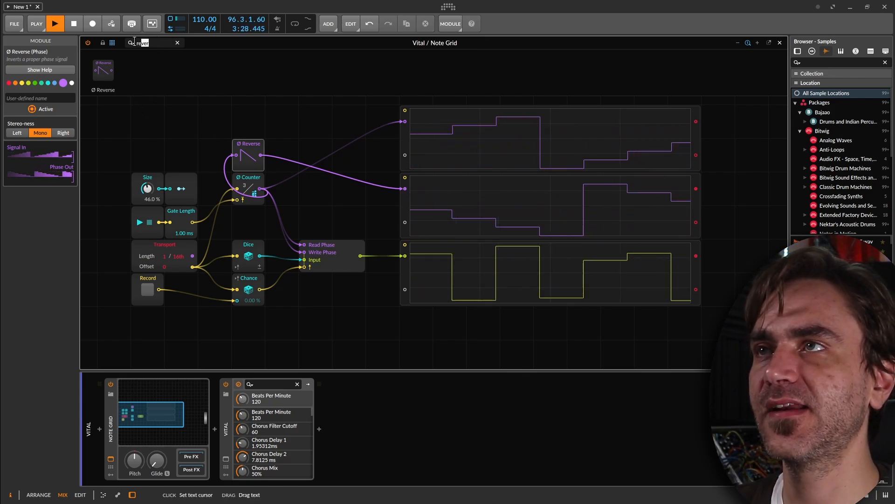
Route the Counter and Reverse phases through a new Select module into the Array's Read Phase, with a Button controlling the selection.
left_click_drag(150, 43, 307, 182)
type("select")
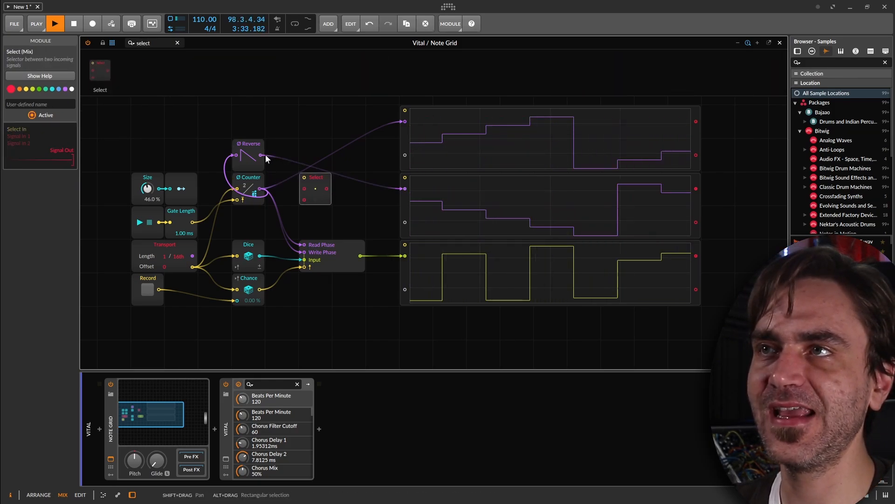
left_click_drag(260, 157, 304, 245)
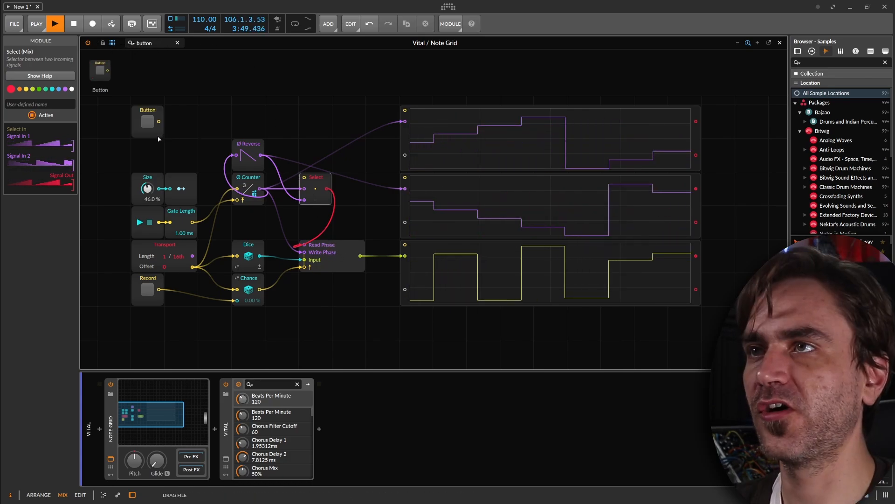
left_click_drag(159, 137, 224, 178)
left_click_drag(309, 175, 249, 225)
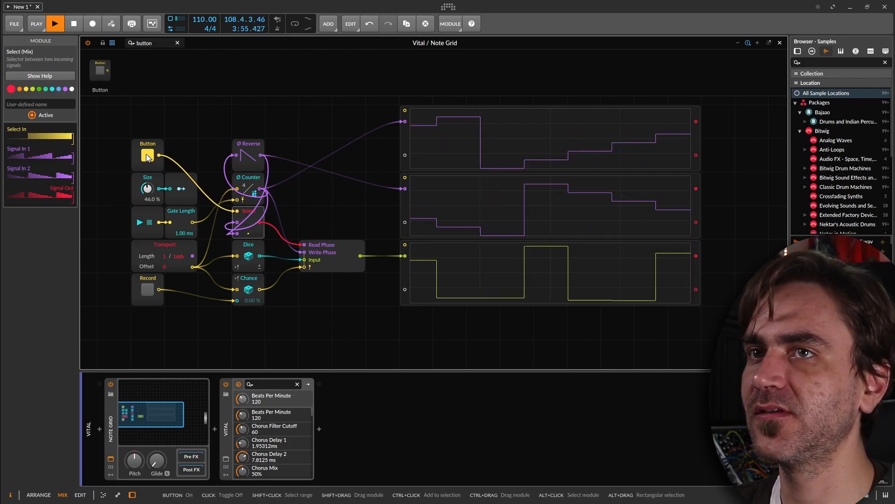
Turn Record off and set the Size module to 20.5 %.
left_click(149, 293)
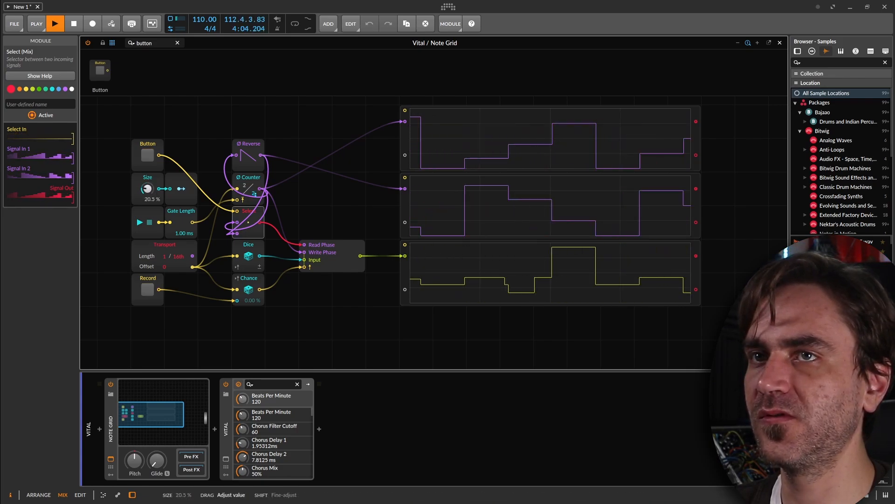
Switch the oscilloscopes to Slow mode and toggle the Select's Button on and off to compare forward and reversed reading of the Array.
left_click(548, 281)
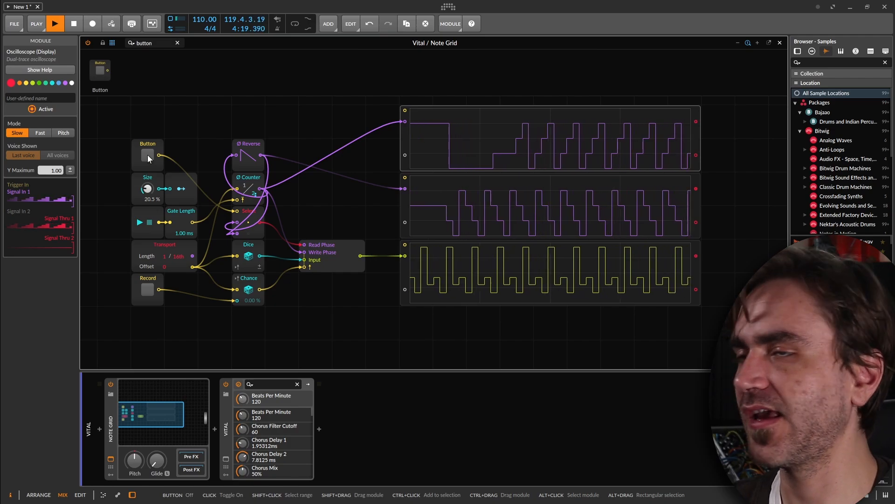
left_click(148, 156)
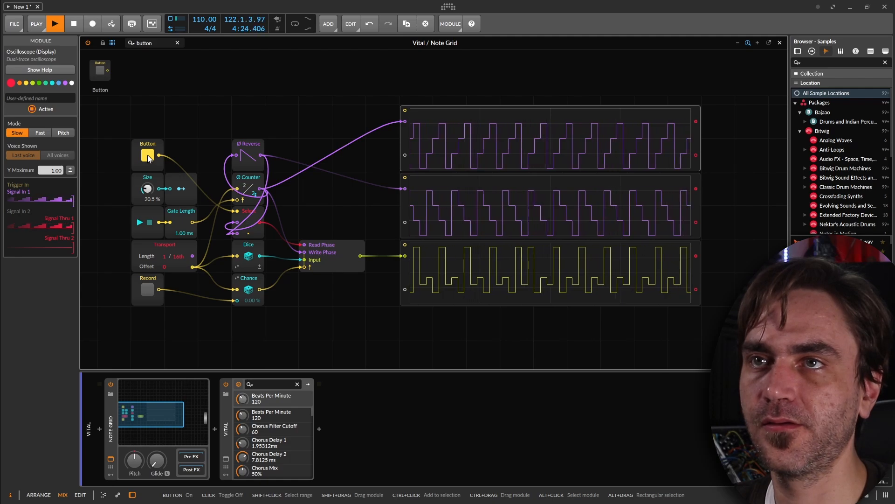
left_click(148, 157)
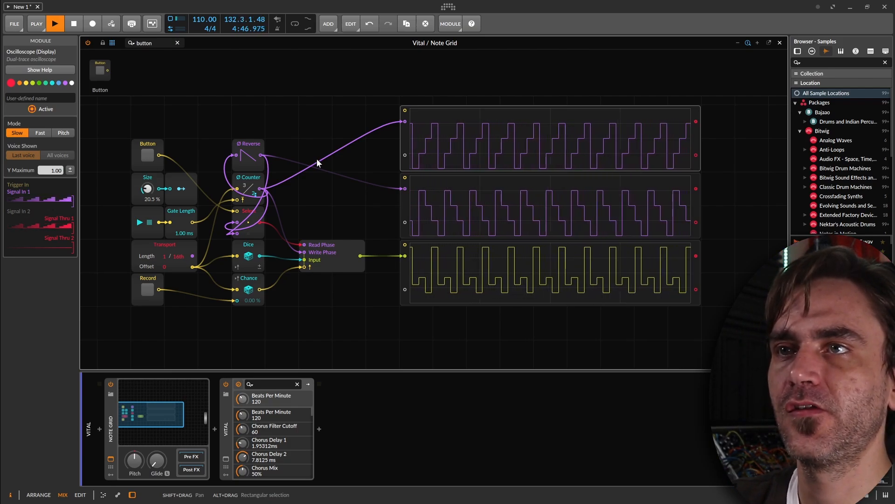
Delete the upper two oscilloscopes, keeping only the one on the Array's output.
left_click(586, 283)
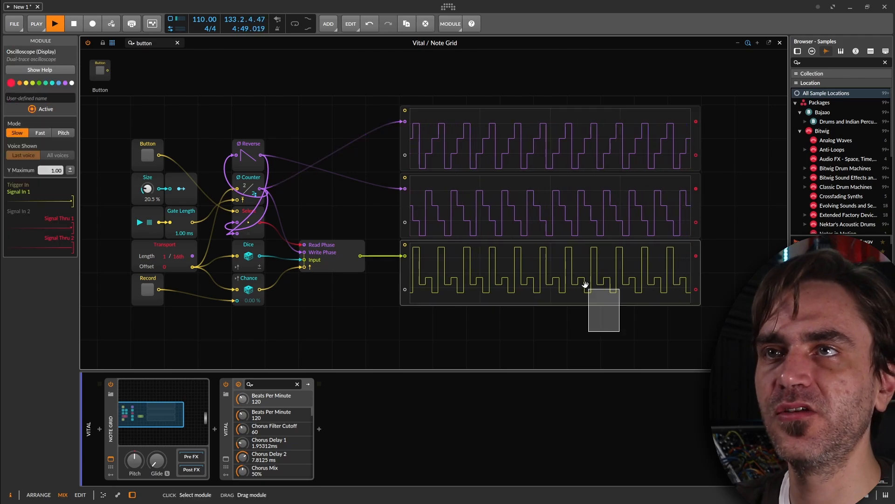
mouse_move(586, 284)
left_mouse_down()
mouse_move(573, 333)
mouse_move(534, 306)
mouse_move(499, 120)
left_mouse_up()
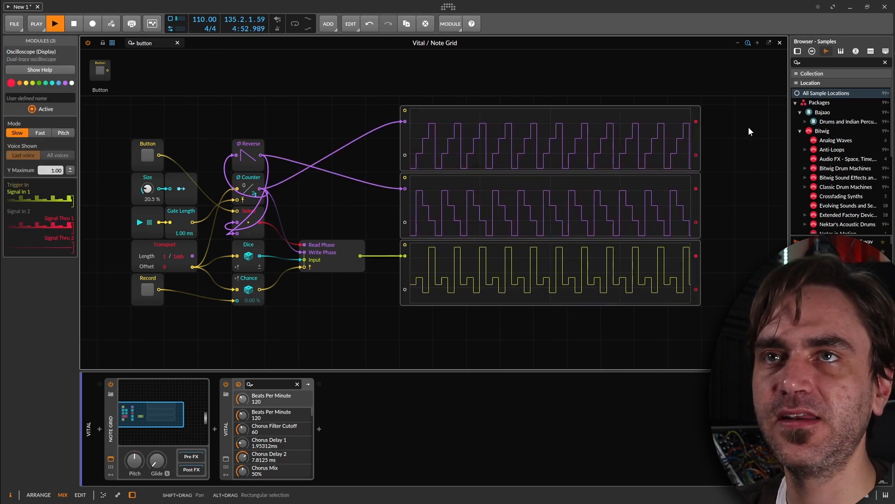
key("Delete")
left_click_drag(597, 183, 529, 324)
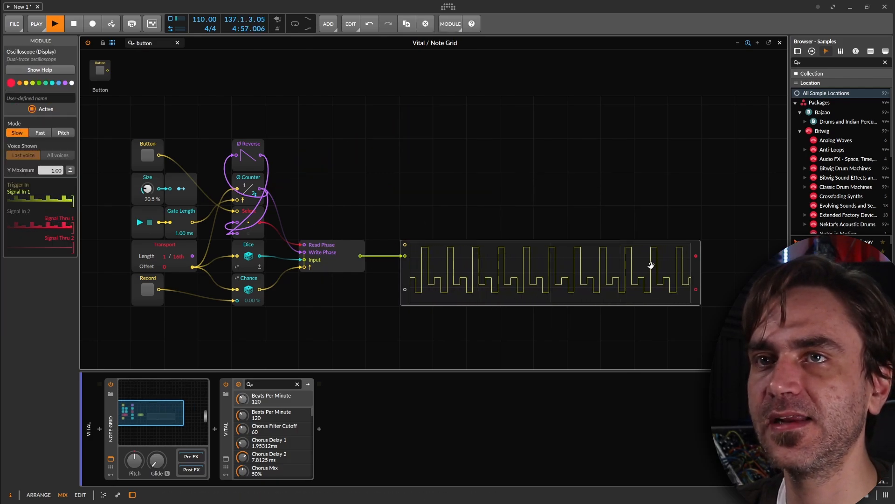
Rearrange the sequencer modules into a compact three-row block with Button, Size and Record in the first column, and move the oscilloscope beside it.
left_click_drag(651, 266, 550, 170)
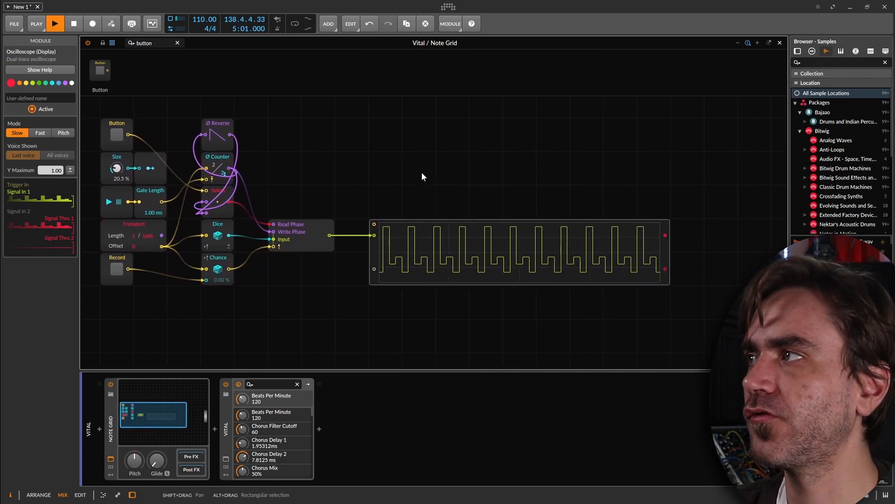
left_click_drag(272, 138, 364, 176)
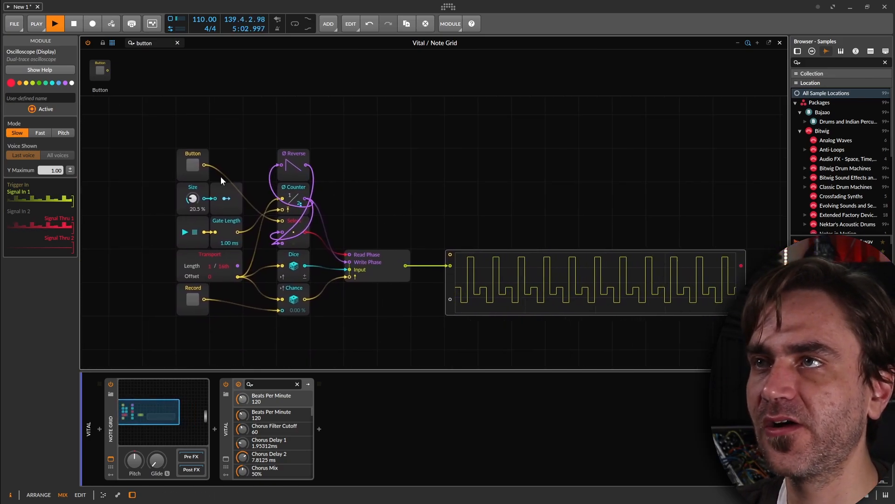
left_click(179, 158)
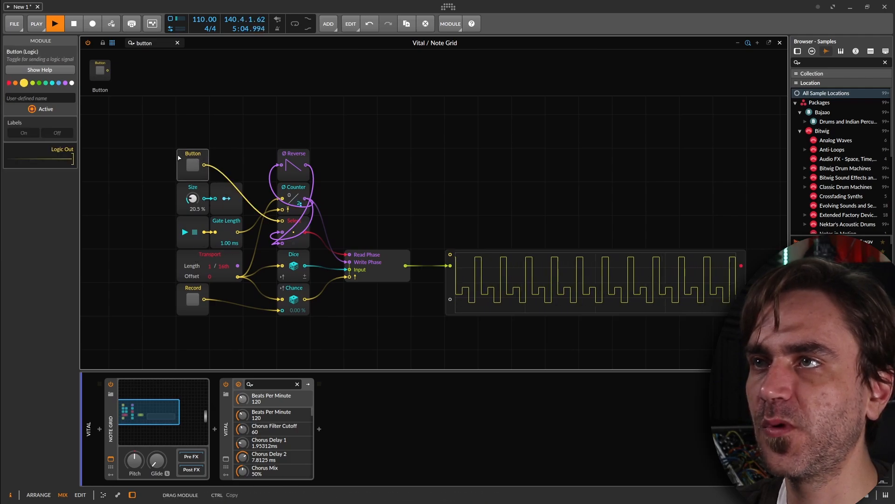
left_click_drag(179, 158, 145, 158)
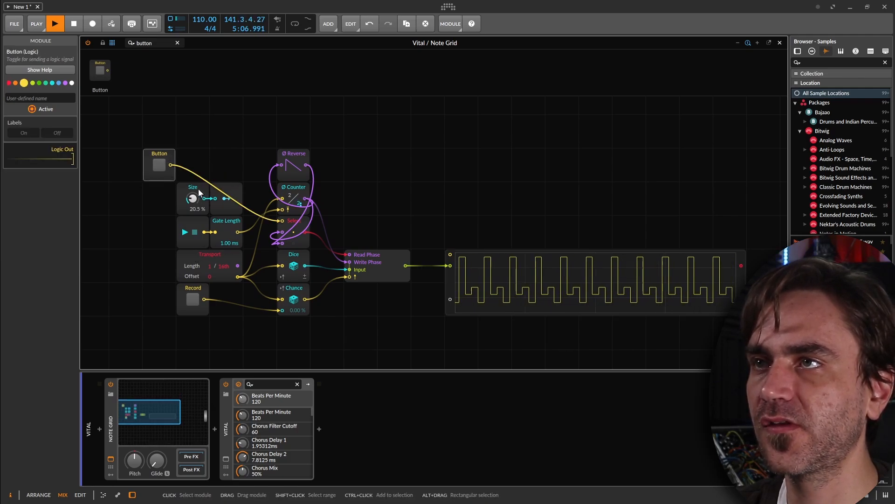
left_click_drag(198, 188, 166, 191)
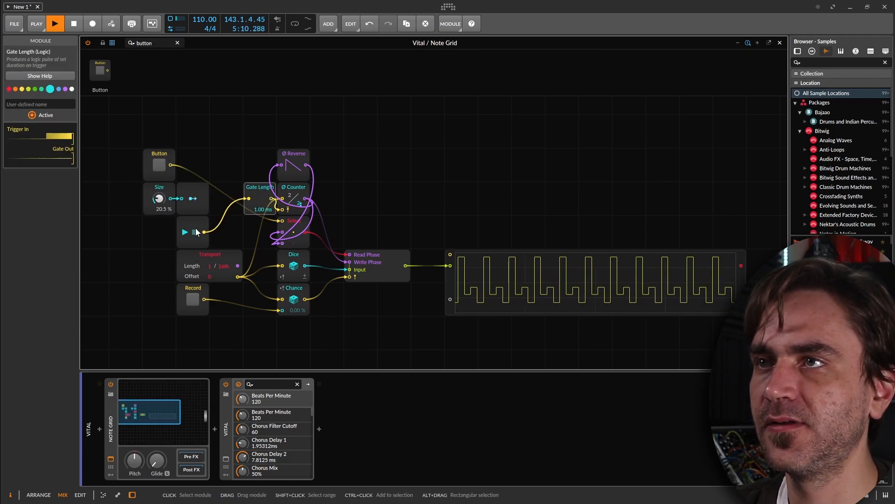
left_click_drag(201, 220, 238, 200)
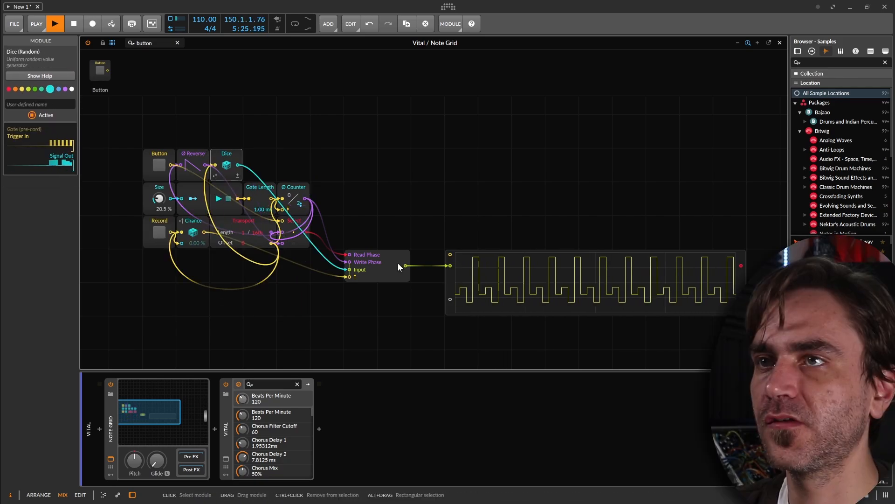
left_click_drag(398, 262, 297, 161)
left_click_drag(454, 265, 387, 163)
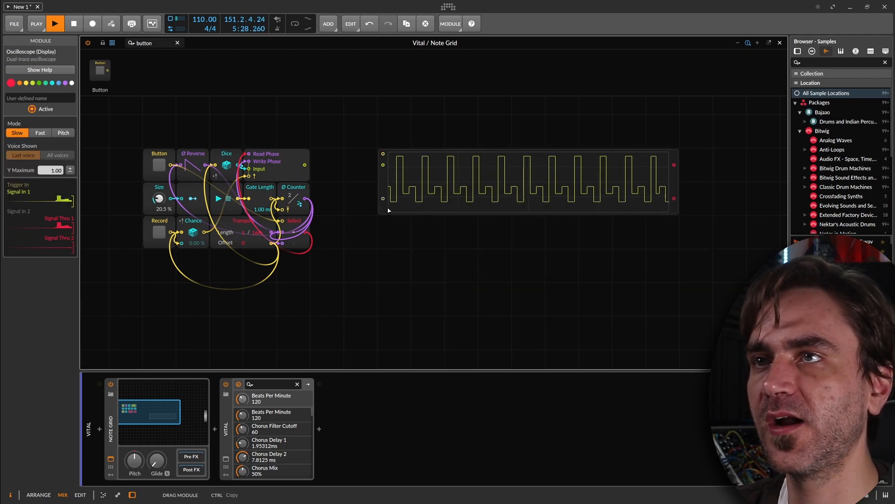
Copy the whole sequencer block without the oscilloscope and paste it beneath the original.
left_click_drag(122, 125, 170, 301)
left_click(327, 299)
left_click(281, 161)
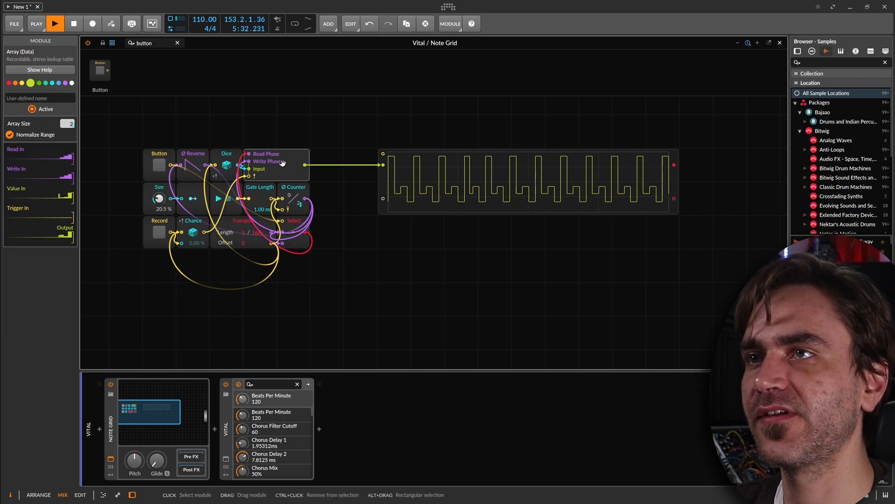
left_click(352, 255)
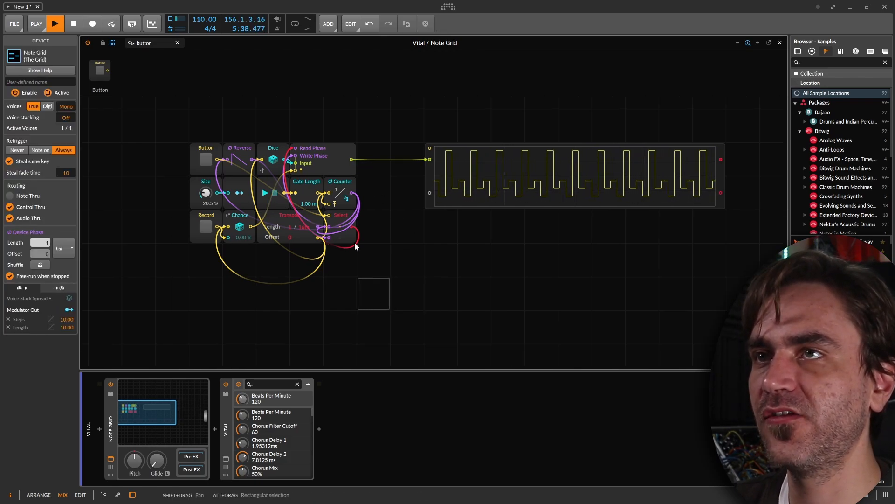
left_click_drag(391, 304, 167, 95)
left_click_drag(481, 291, 491, 218)
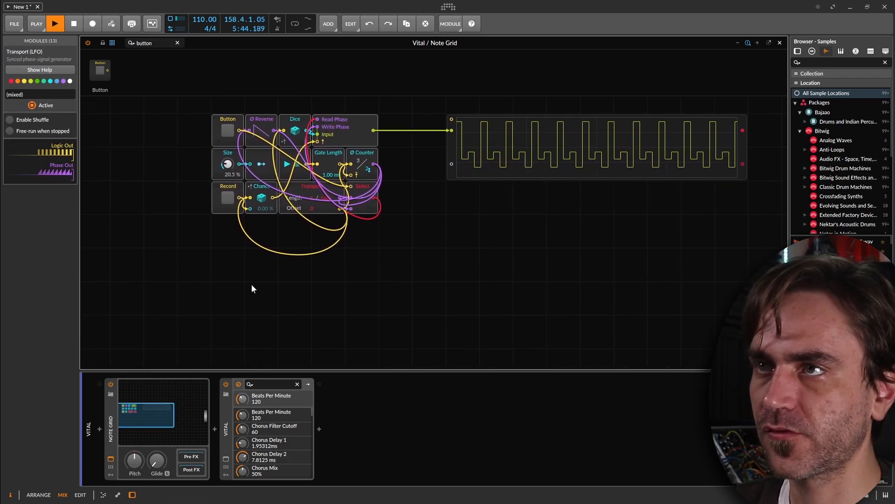
key("ctrl+v")
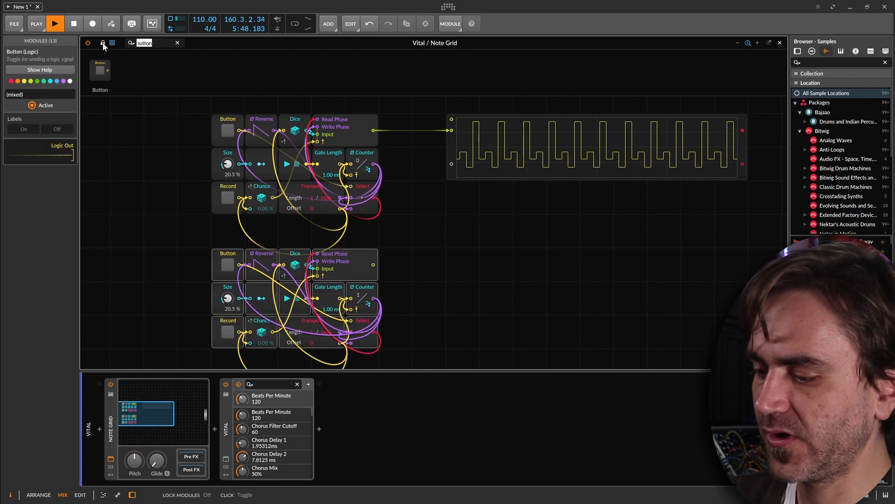
Add Label modules beside the sequencer blocks and name the first one Triggers.
type("labe")
double_click(130, 81)
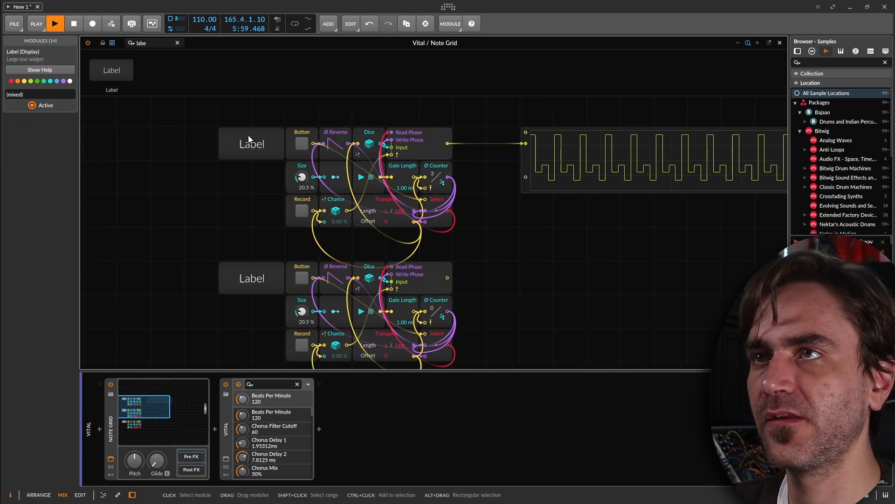
triple_click(148, 43)
type("Trigger")
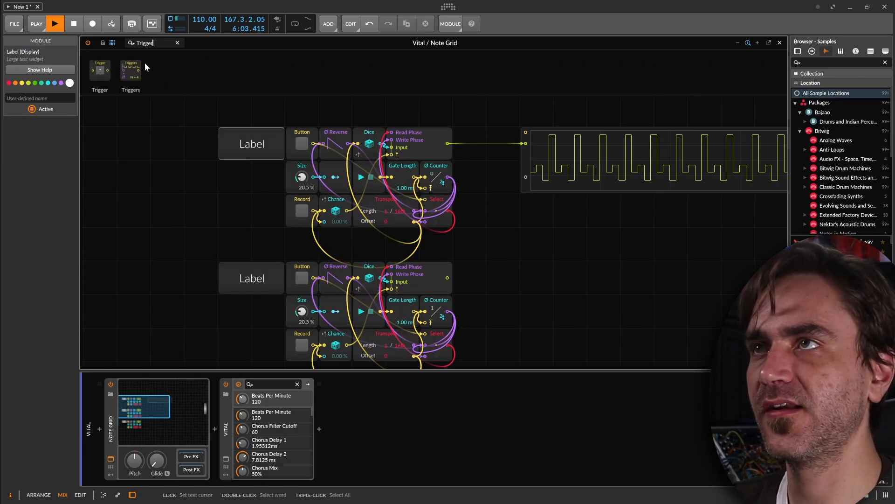
left_click(33, 98)
type("Triggers")
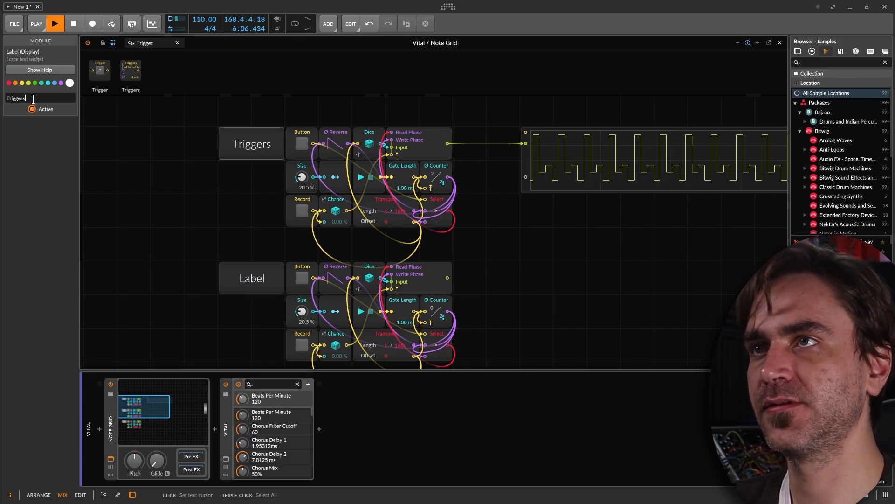
left_click_drag(118, 161, 150, 193)
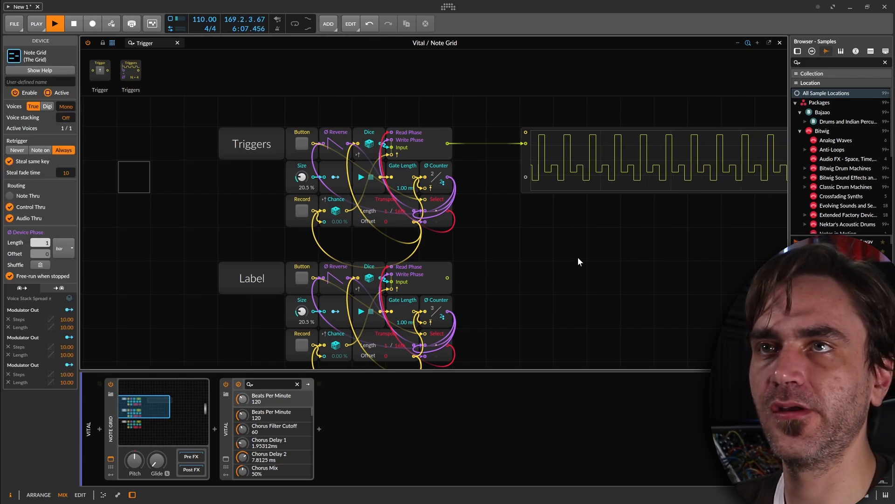
Move the Note Out module level with the oscilloscope of the first sequencer block.
left_click_drag(772, 229, 323, 255)
left_click_drag(750, 231, 543, 227)
left_click_drag(774, 226, 437, 179)
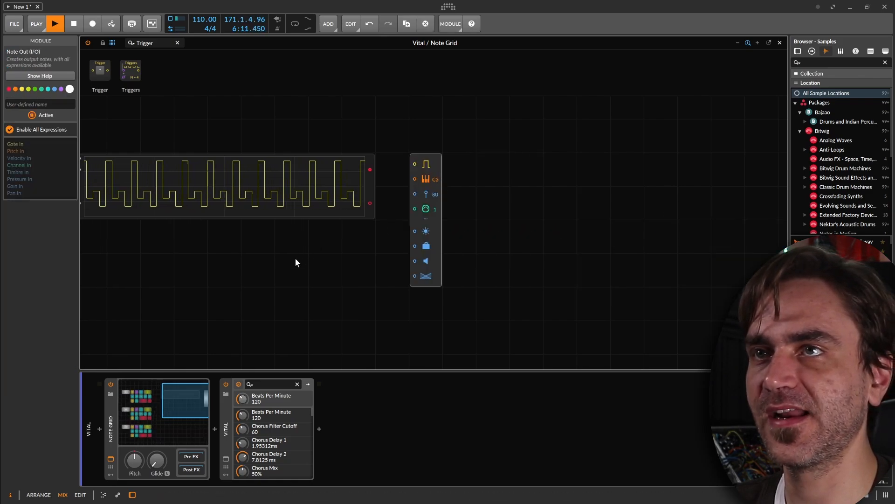
Name the second and third sequencer block labels Pitch and Velocity.
left_click_drag(194, 277, 505, 219)
left_click_drag(506, 219, 616, 245)
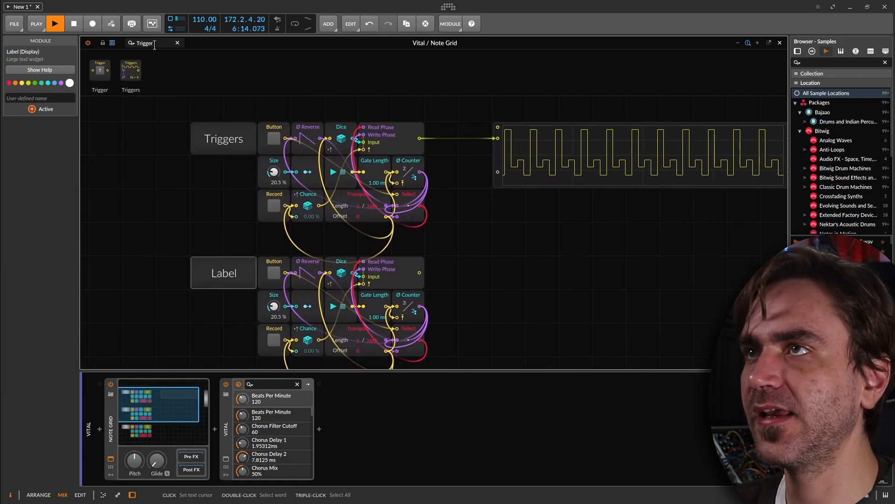
left_click(155, 44)
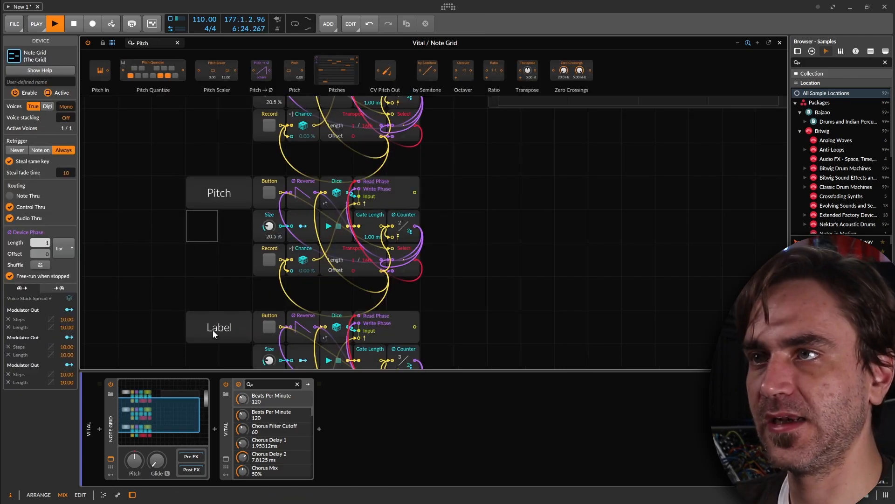
left_click(212, 330)
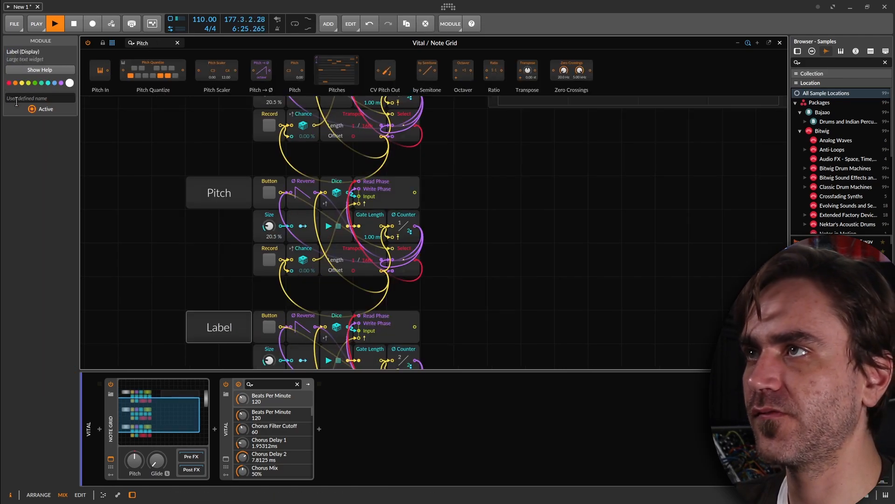
type("Velocity")
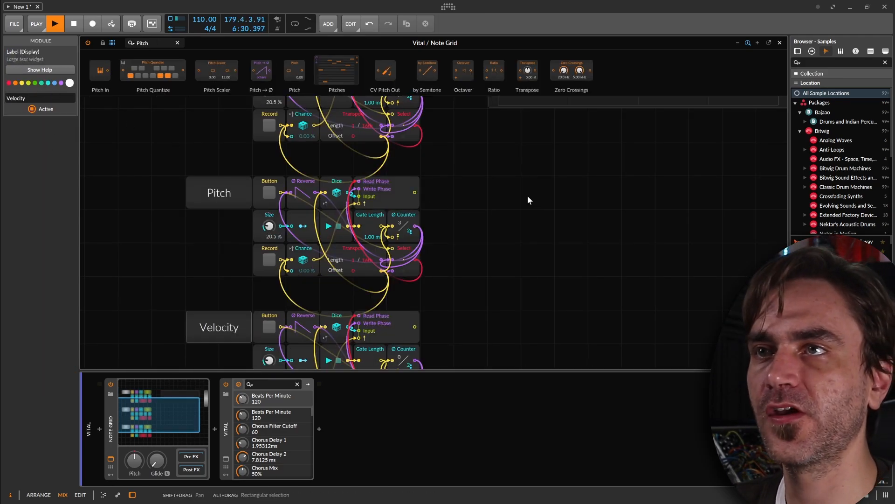
Add a Pitch Quantize module beside the Pitch sequencer block and attach an Attenuate module to its input.
left_click_drag(528, 197, 484, 212)
left_click(495, 209)
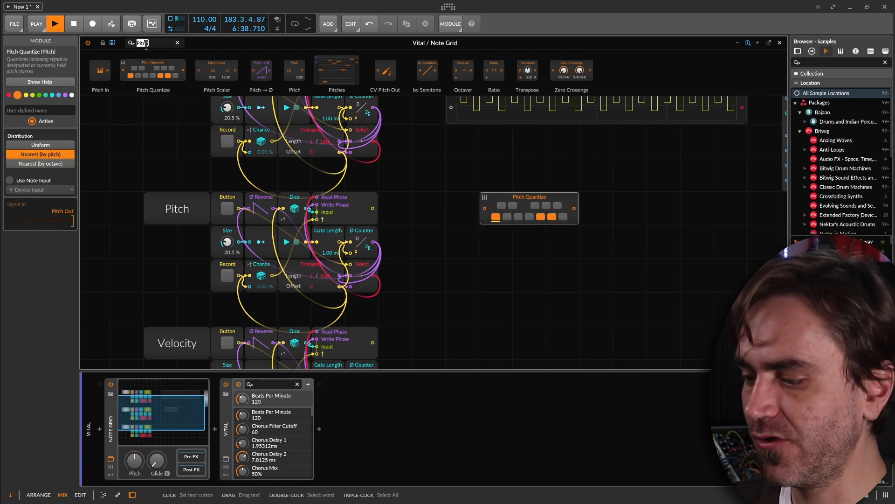
type("atte")
left_click_drag(158, 124, 485, 210)
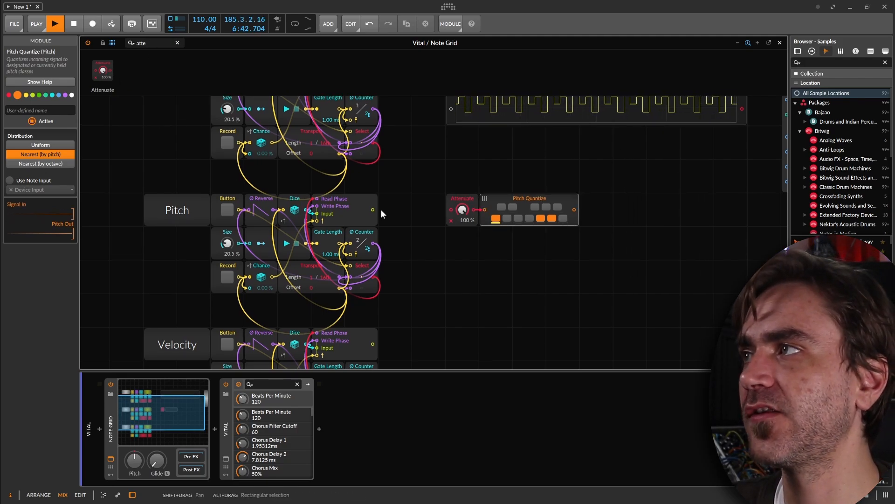
Feed the Pitch sequencer's output into Attenuate at 49.5 % and limit Pitch Quantize to the notes C, D# and G.
left_click_drag(373, 210, 449, 212)
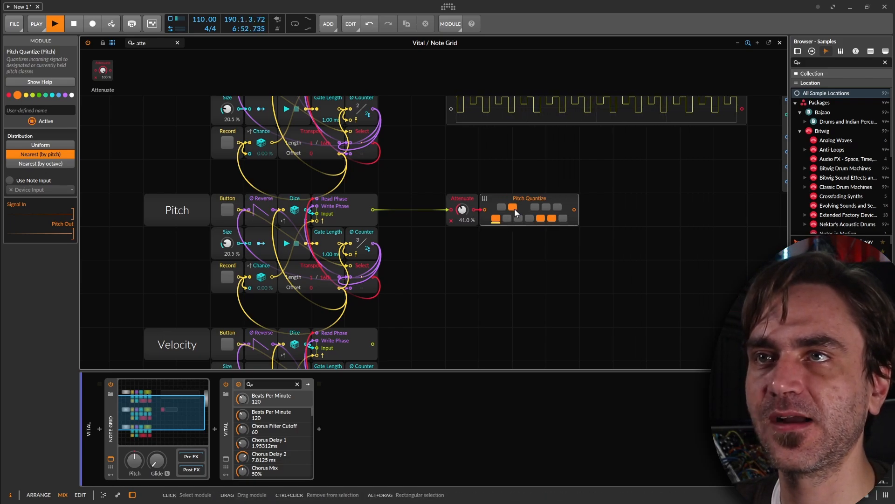
left_click(551, 218)
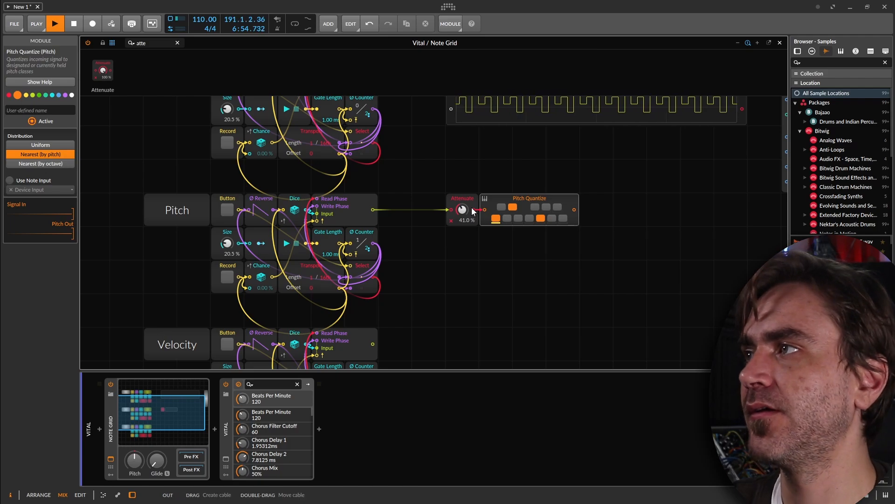
left_click_drag(461, 213, 461, 205)
Move Note Out closer to the Pitch row and connect Pitch Quantize's output to its pitch input.
left_click_drag(556, 267, 356, 297)
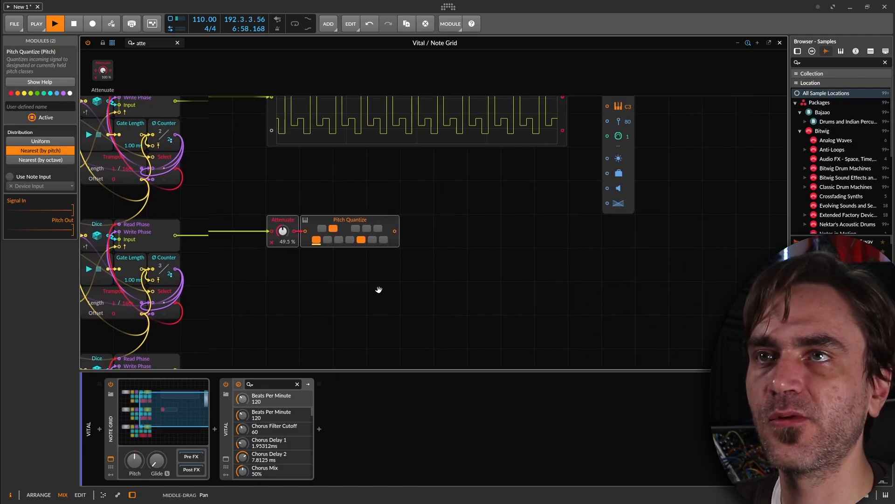
left_click_drag(614, 155, 537, 251)
left_click(614, 174)
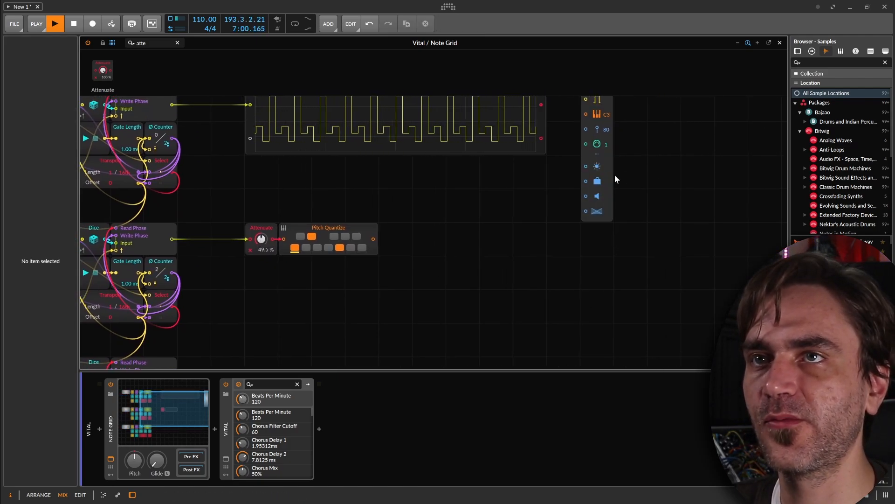
left_click_drag(600, 187, 500, 288)
left_click_drag(373, 239, 483, 223)
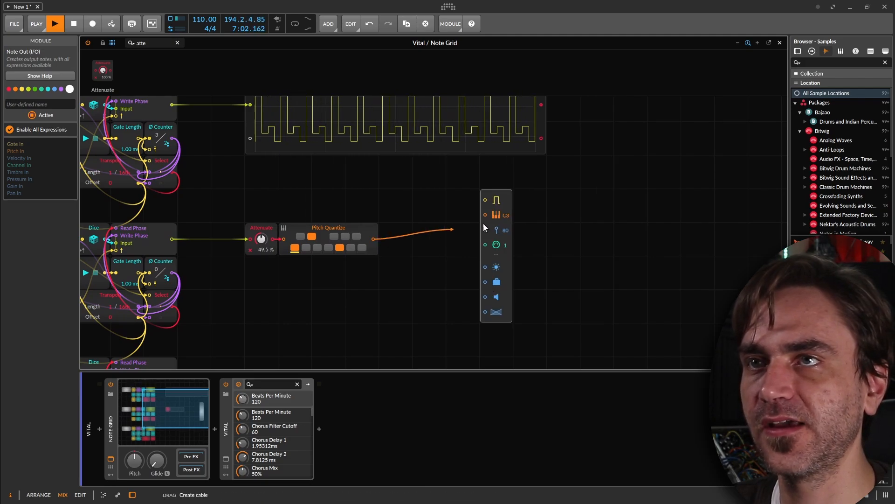
left_click_drag(483, 223, 485, 215)
Restart playback and briefly switch on Record in the Pitch sequencer block to capture new random values.
left_click_drag(280, 186, 469, 190)
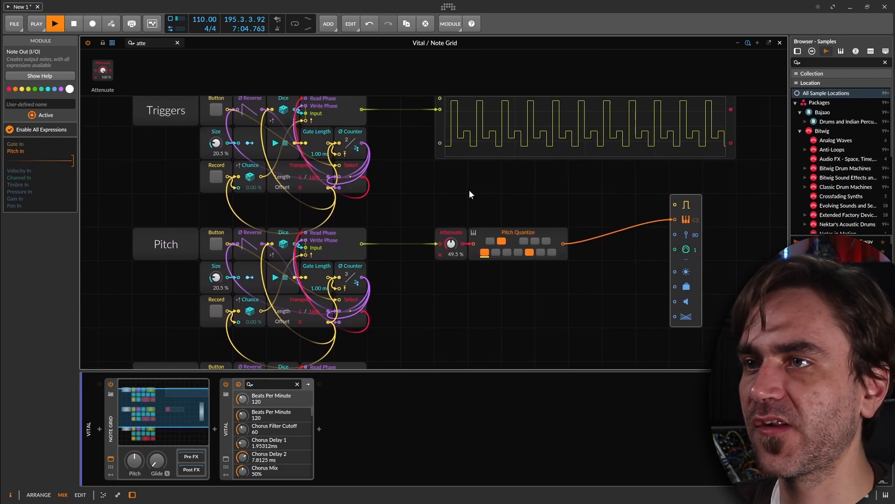
left_click(469, 190)
key("space")
left_click_drag(246, 284, 293, 271)
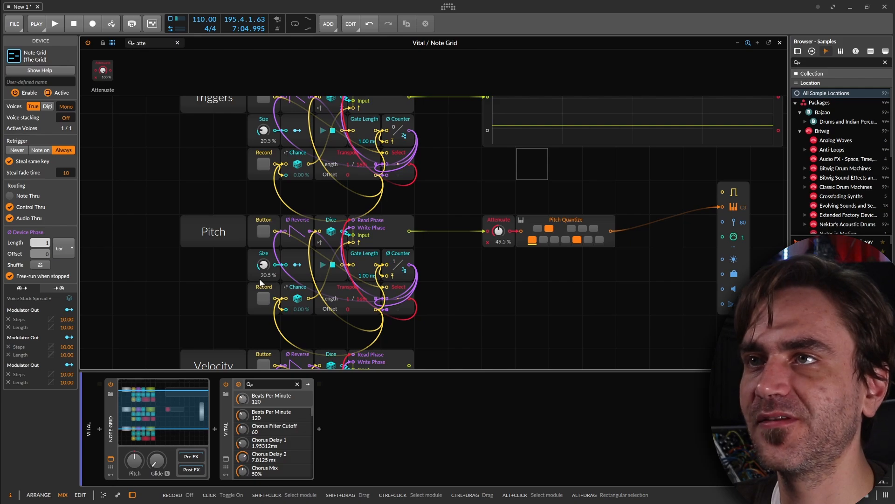
left_click(263, 299)
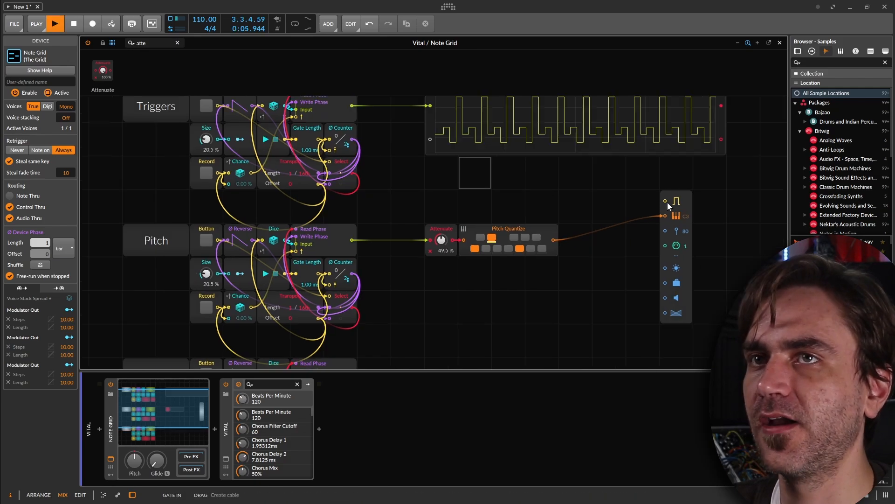
Add a Transport module above Pitch Quantize and connect its trigger output to Note Out's gate input.
left_click_drag(508, 184, 558, 166)
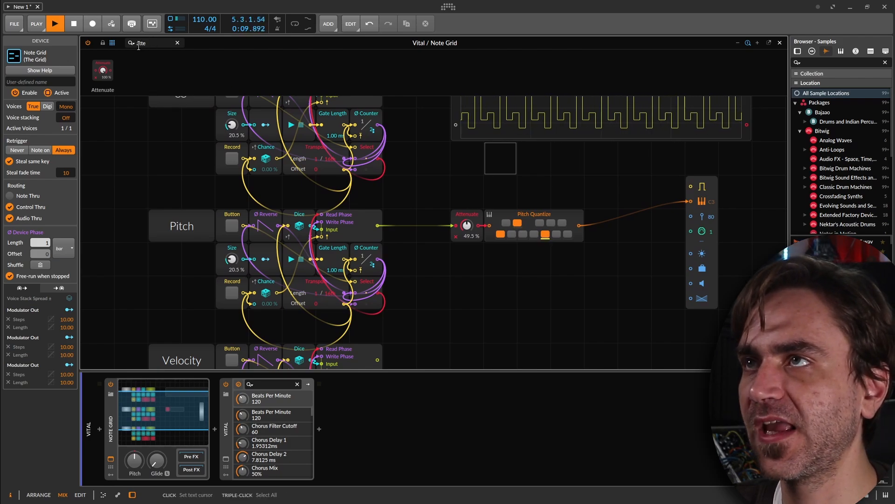
left_click_drag(148, 43, 127, 47)
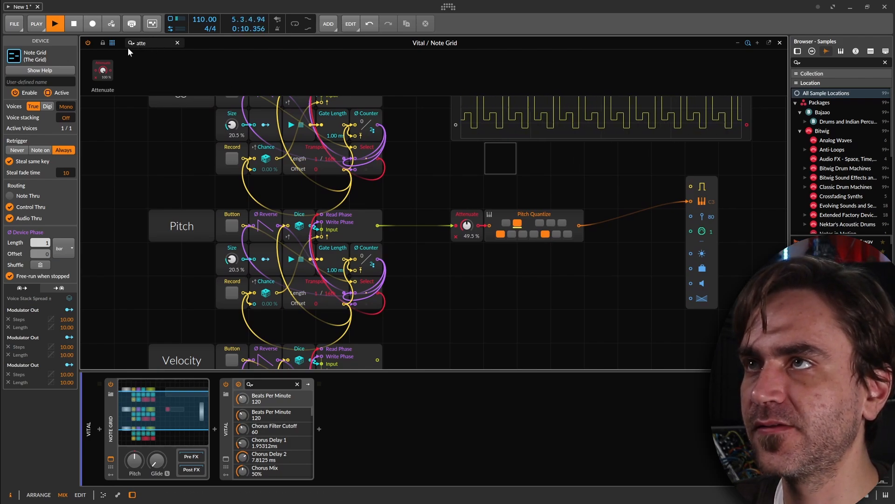
type("trab")
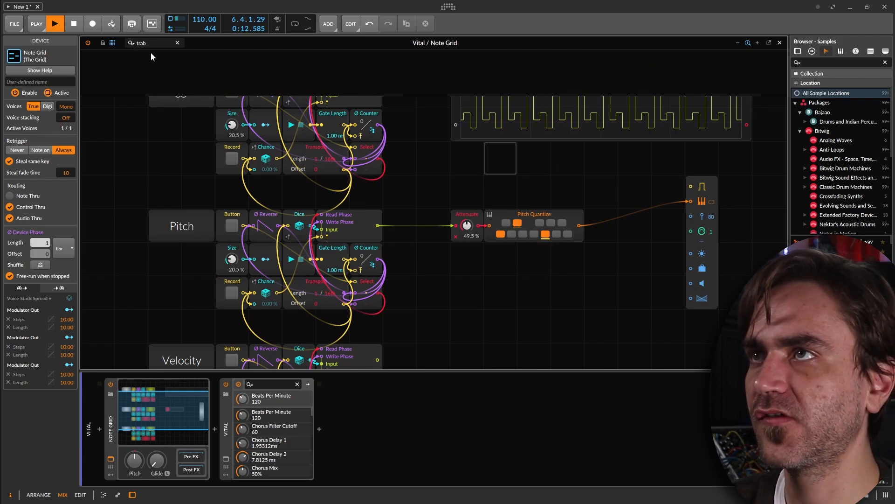
key("BackSpace")
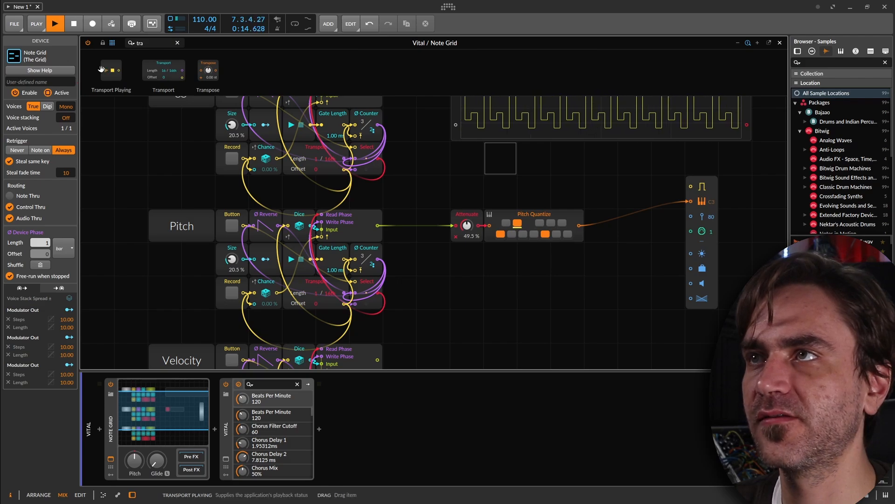
left_click_drag(163, 70, 690, 186)
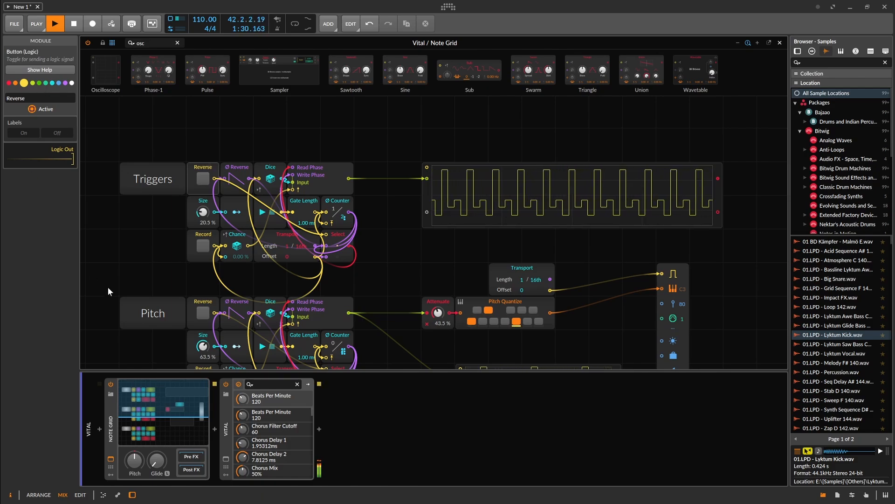
Place the Chance module in line between Transport and Note Out's gate input, and stop playback.
left_click(158, 254)
key("space")
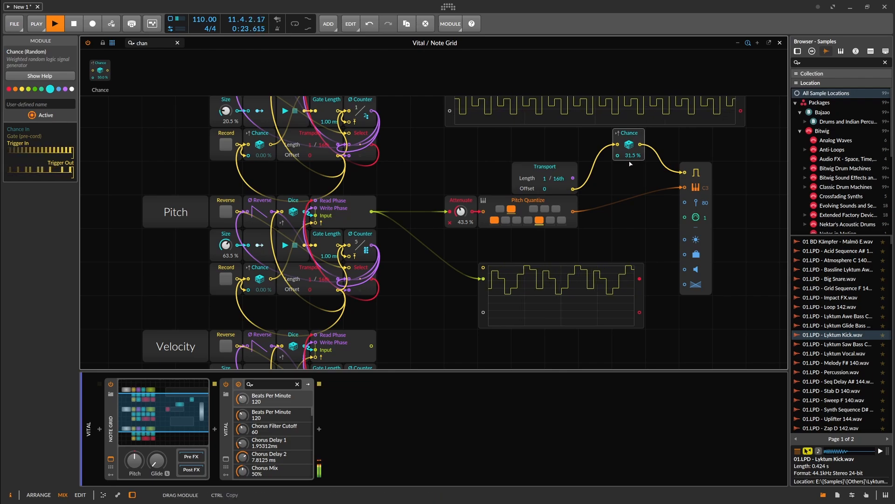
left_click_drag(637, 134, 637, 168)
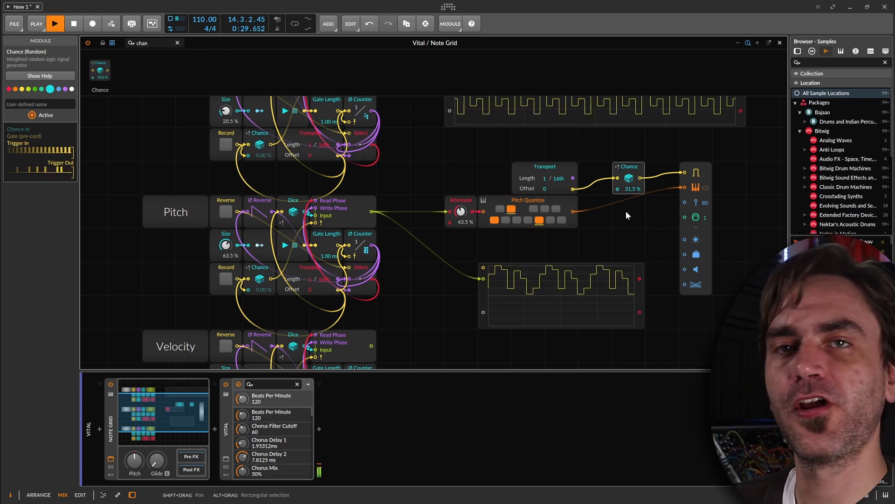
left_click(606, 151)
key("space")
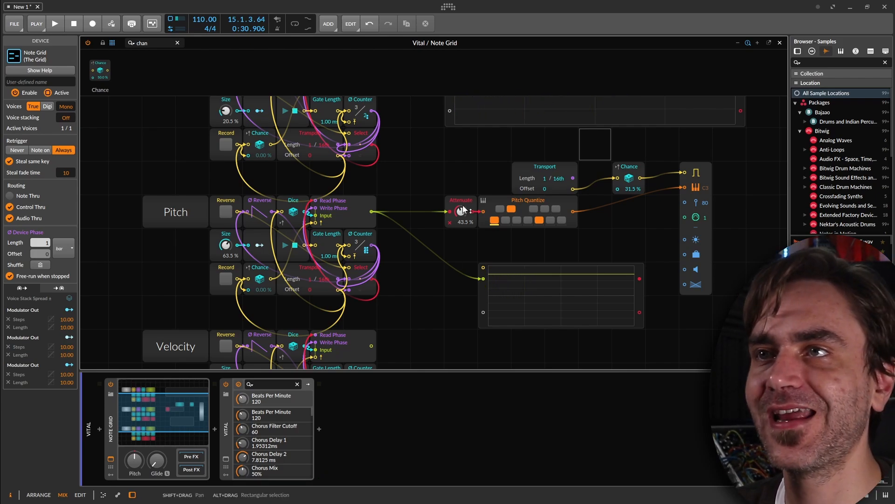
Route the Velocity sequencer through a new Attenuate at 58.5 % into Note Out's velocity input, and colour the Velocity Array cyan.
left_click_drag(456, 305, 457, 244)
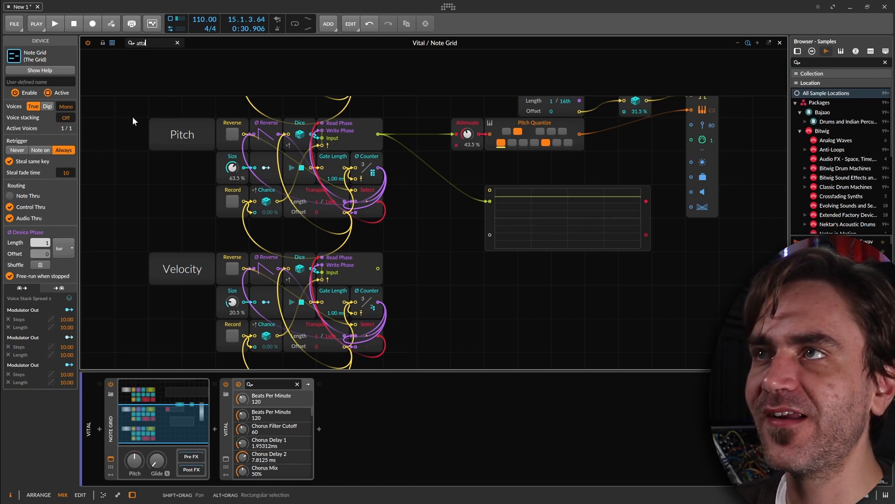
key("BackSpace")
left_click_drag(124, 101, 448, 264)
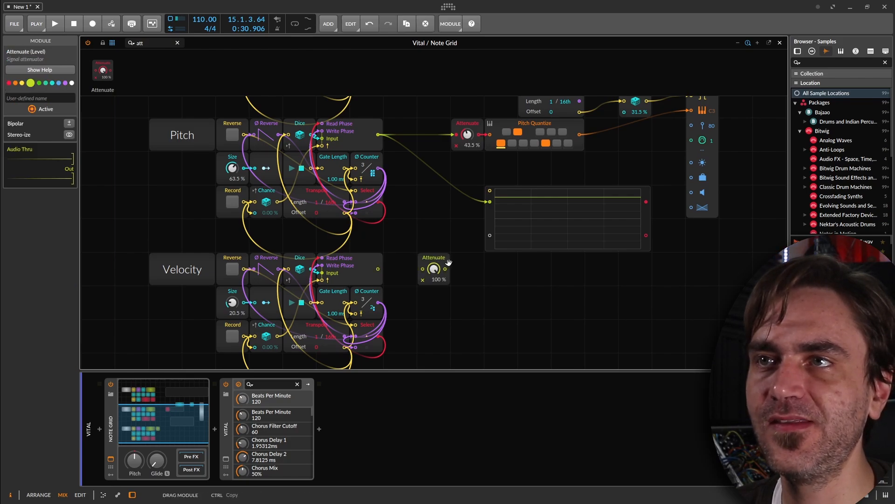
left_click_drag(693, 130, 693, 130)
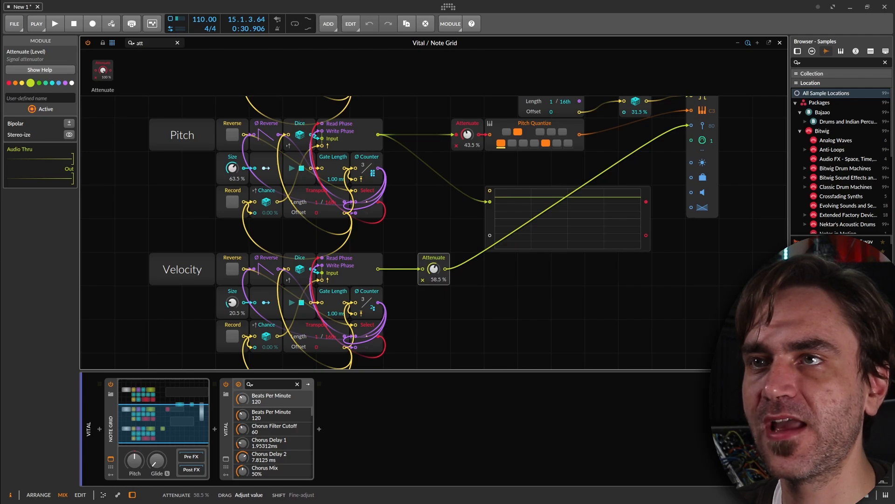
left_click(376, 270)
left_click(52, 83)
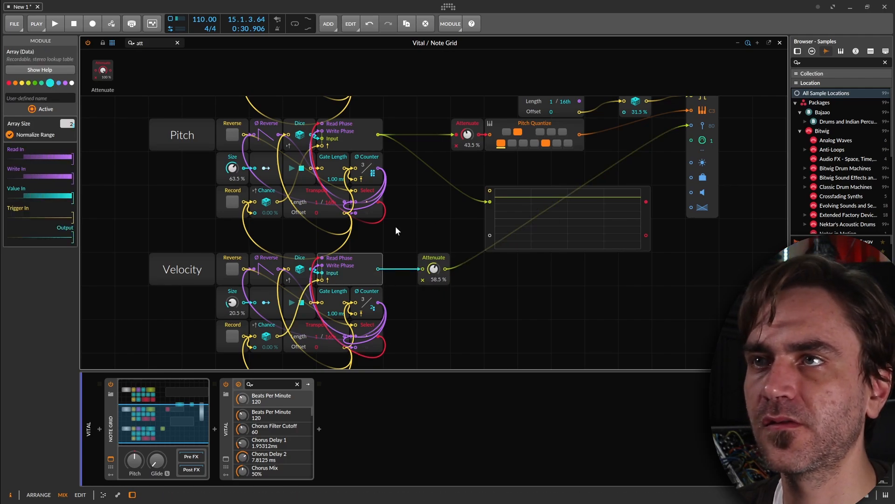
Start playback and view the Effects page of the Vital synth.
left_click(490, 223)
key("space")
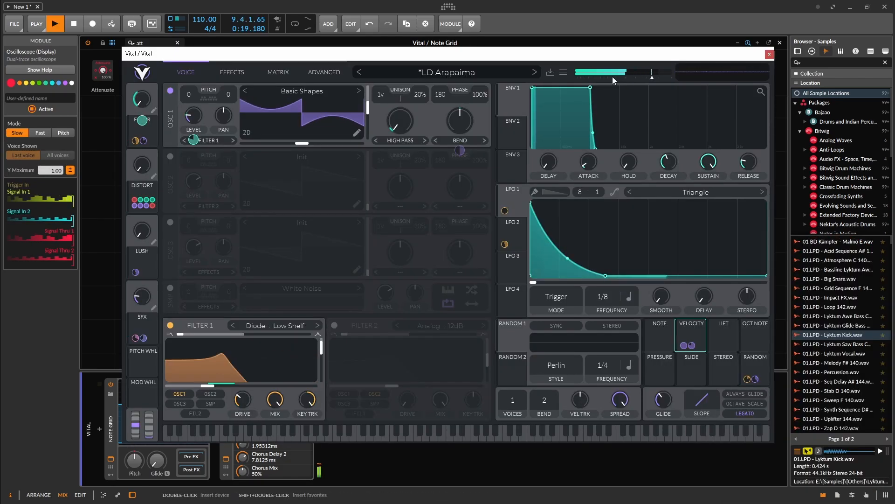
left_click(232, 72)
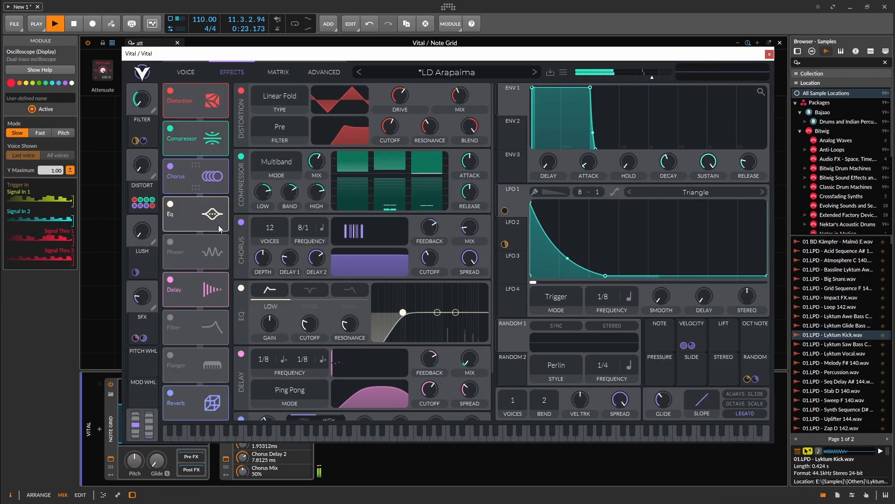
scroll(364, 252, "down", 3)
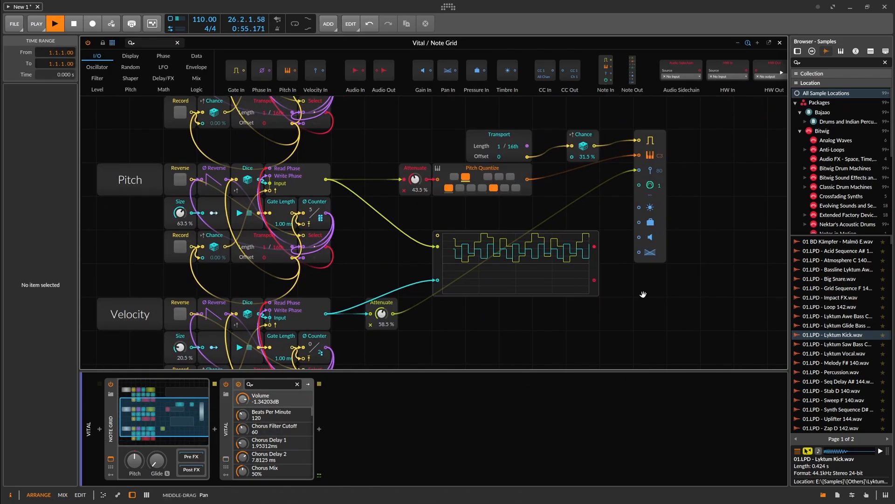
Move the Triggers oscilloscope up and farther away from its sequencer block to free space beside the output.
scroll(643, 294, "up", 4)
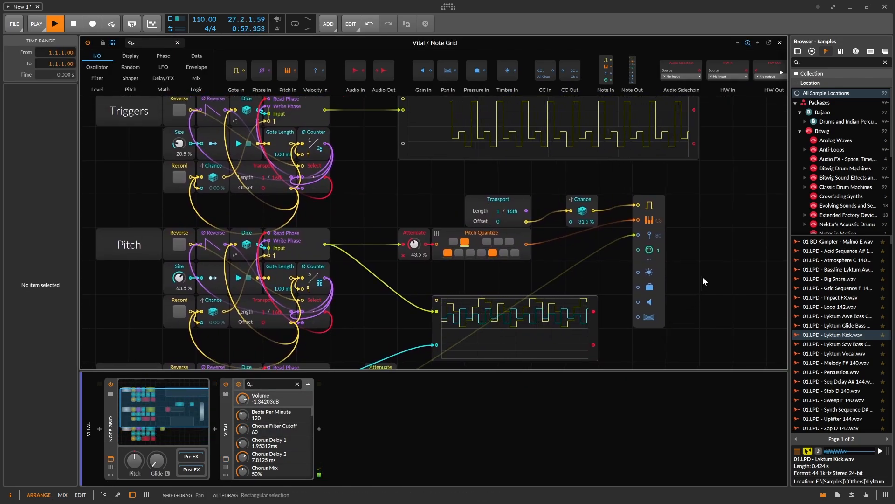
scroll(702, 276, "up", 2)
scroll(690, 272, "right", 2)
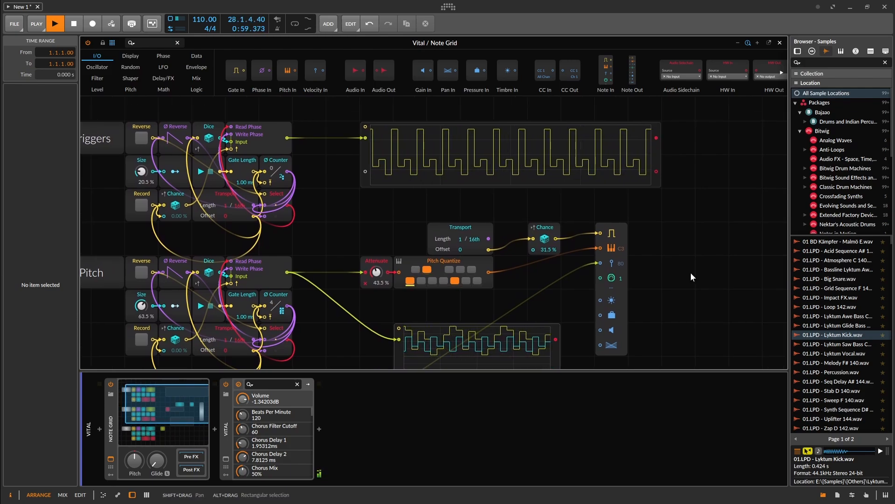
scroll(665, 223, "up", 4)
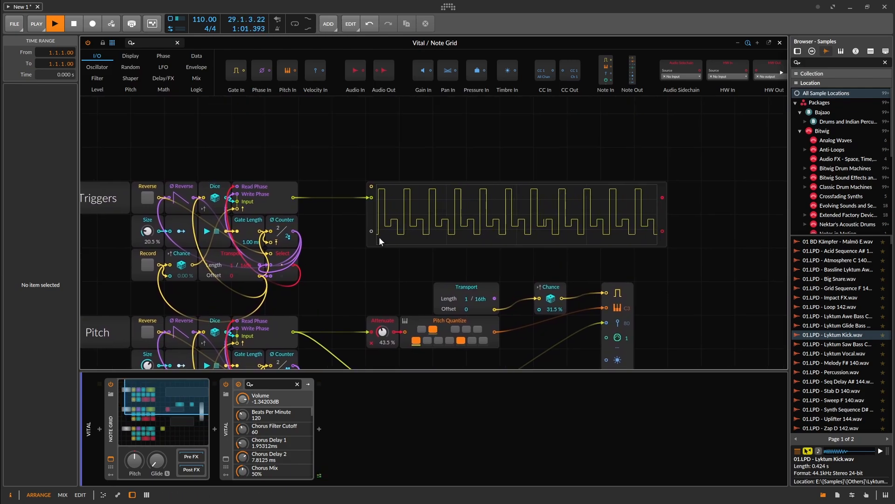
left_click_drag(397, 246, 530, 157)
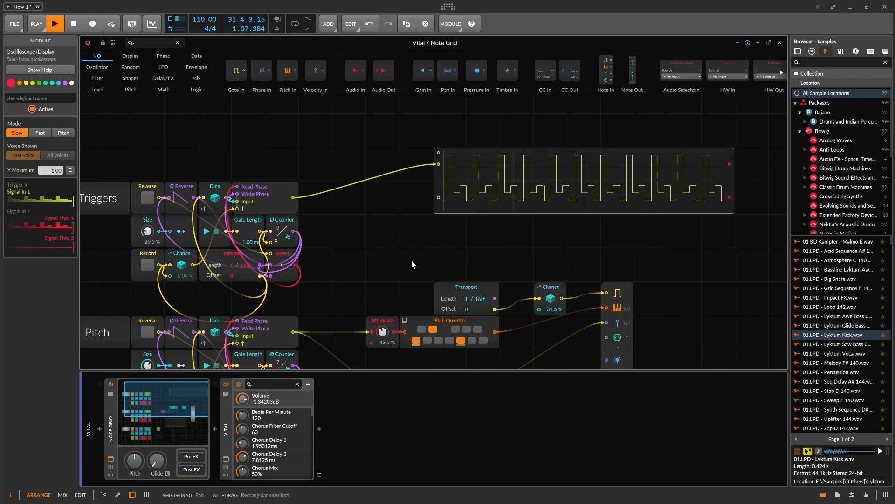
left_click_drag(411, 260, 452, 244)
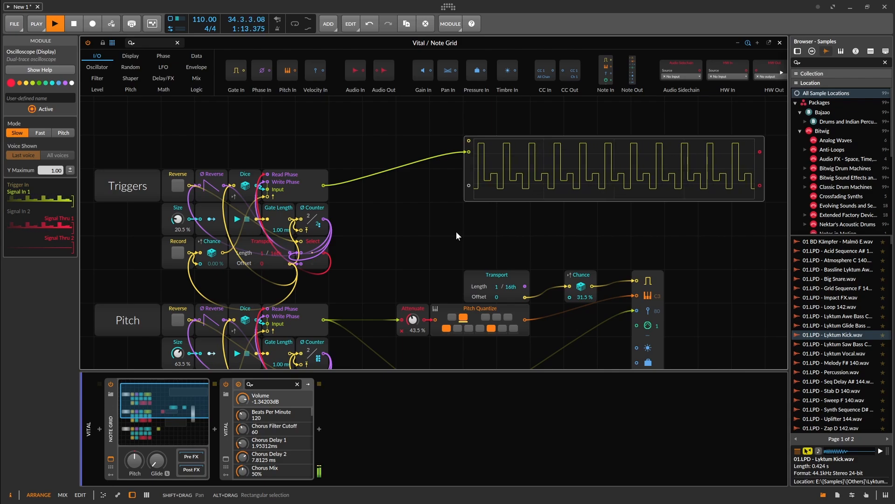
Set the Triggers sequencer's Size to 57.5 % and restart playback with Record briefly enabled.
left_click(420, 234)
key("space")
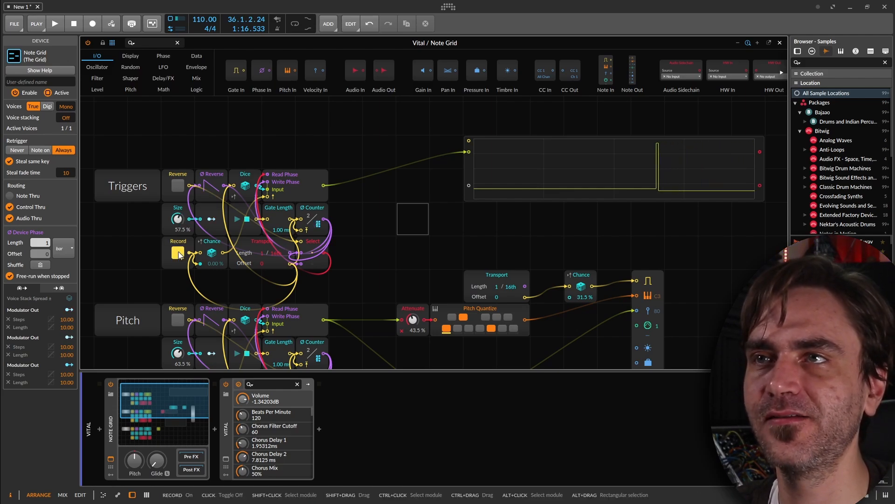
key("space")
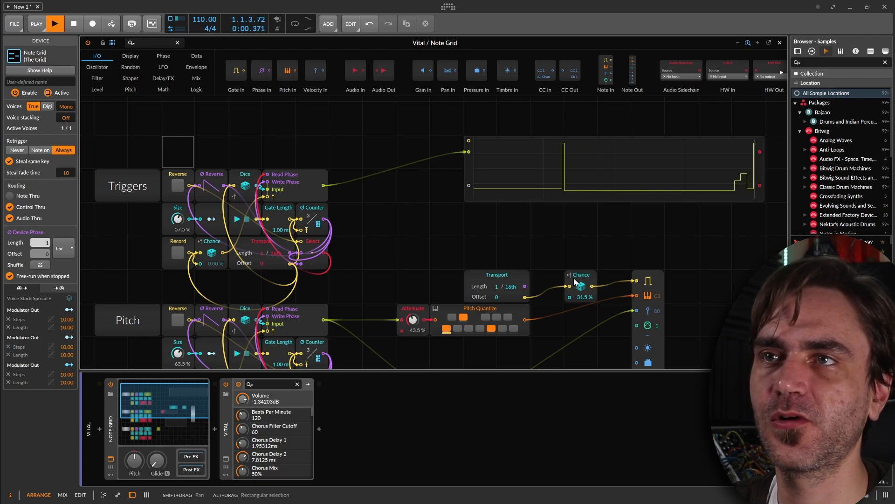
Set the Chance module before Note Out to 0 % and record a new random pattern into the Triggers sequencer.
left_click_drag(584, 297, 584, 334)
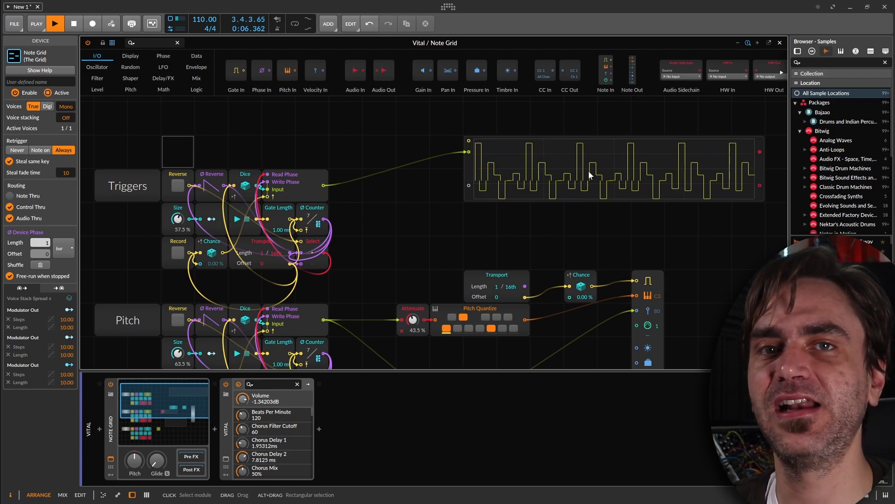
left_click(177, 253)
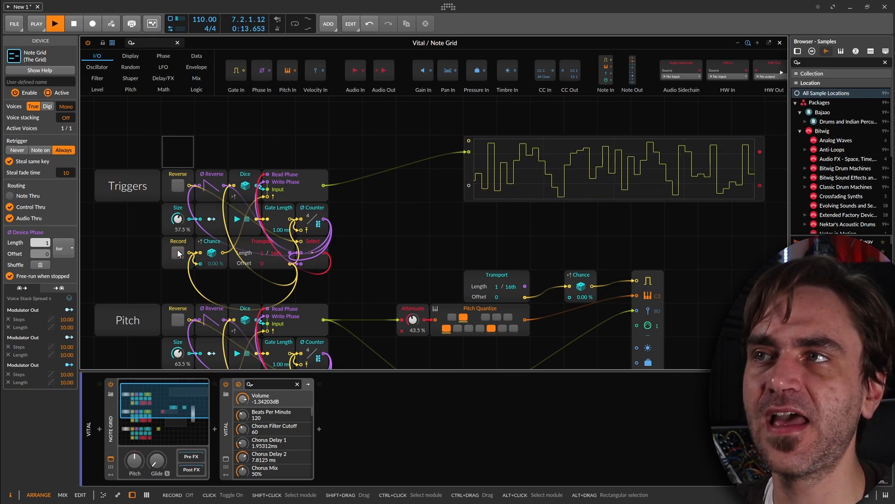
left_click(177, 252)
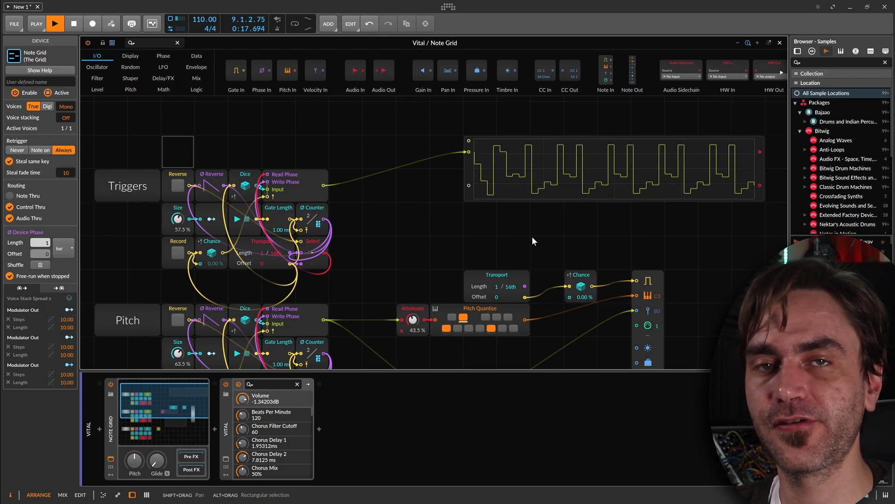
Add a greater-than (>) comparator module between the Triggers sequencer's output and the oscilloscope.
left_click(148, 41)
type("grea")
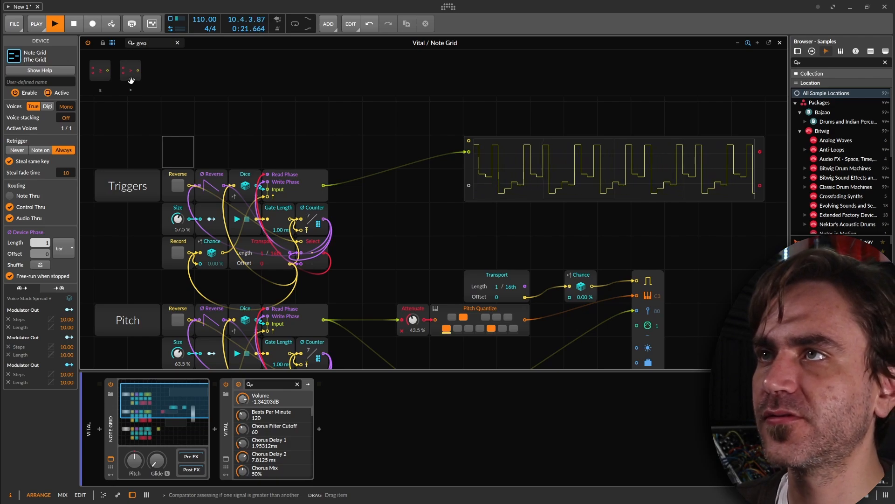
left_click_drag(133, 77, 410, 193)
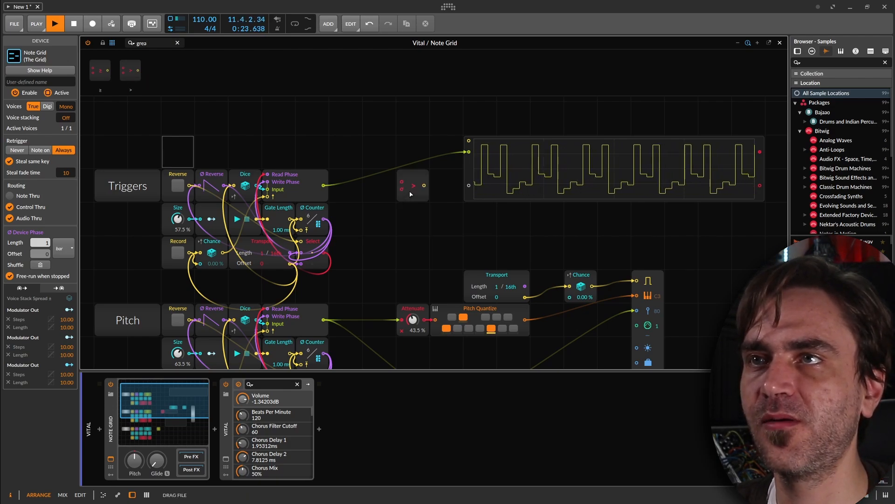
left_click(412, 193)
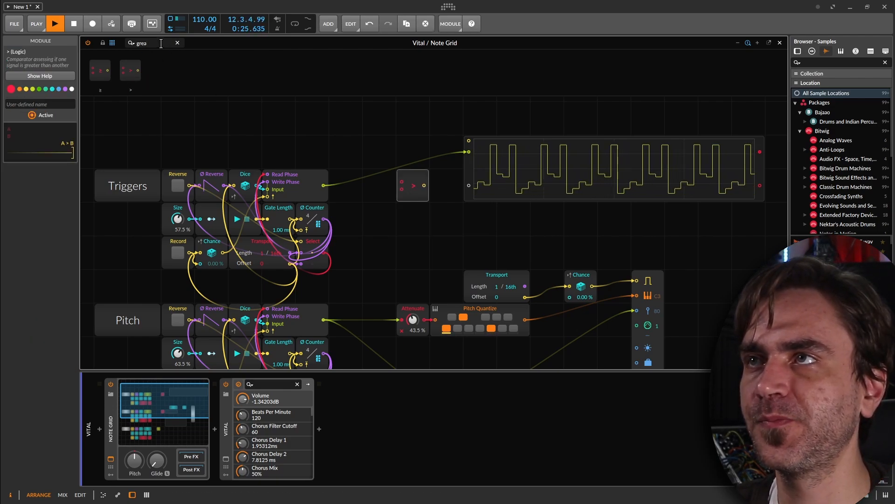
Place a Value Readout above the comparator to read the Triggers output, then disconnect it.
type("value")
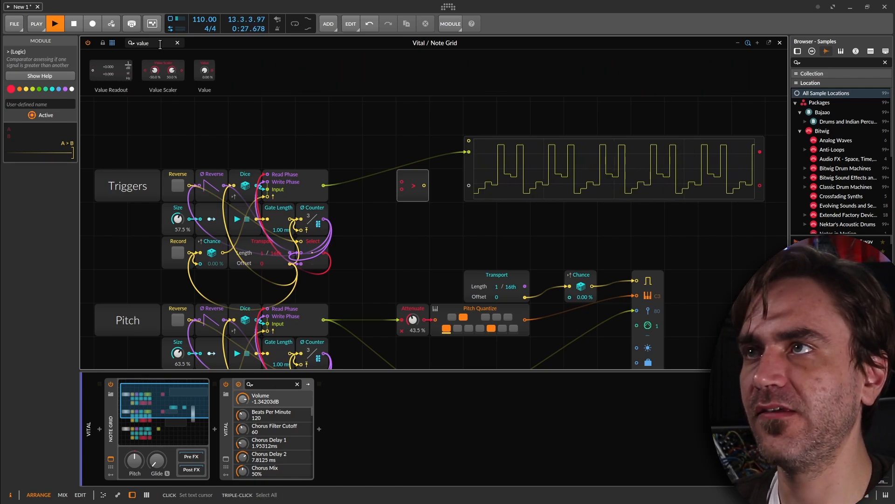
left_click_drag(139, 76, 368, 120)
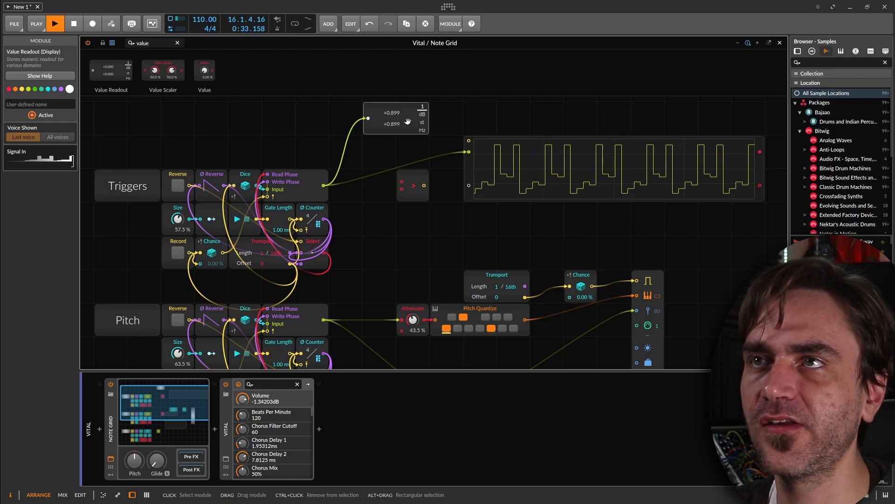
left_click_drag(367, 116, 290, 116)
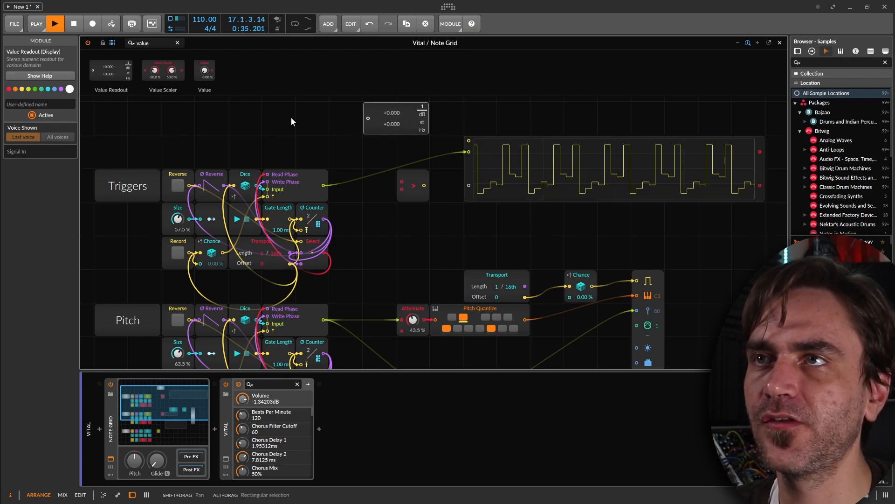
Add a Value module below the comparator and wire the Triggers output and the Value into the comparator's two inputs.
left_click_drag(341, 270, 379, 219)
left_click_drag(327, 186, 402, 182)
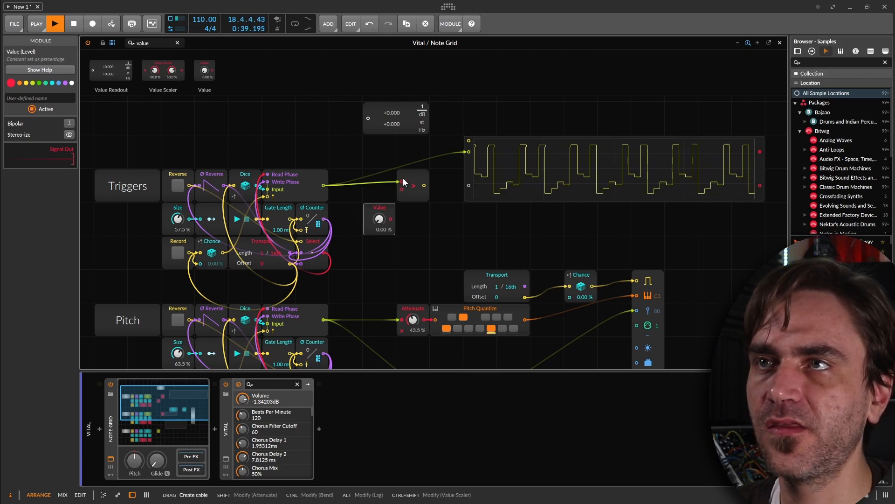
left_click_drag(390, 219, 401, 189)
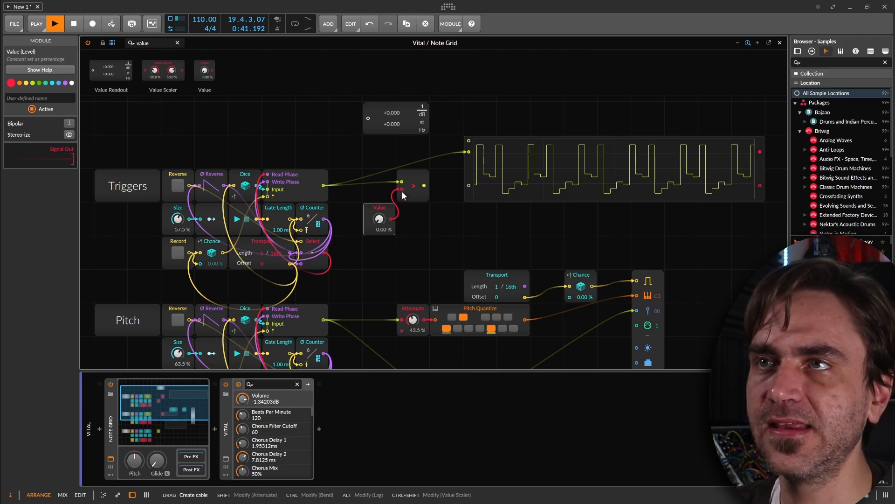
Feed the comparator's output into the oscilloscope's second input and sweep the threshold Value between 0 % and 100 %.
mouse_move(379, 218)
left_mouse_down()
mouse_move(379, 172)
mouse_move(469, 186)
left_mouse_up()
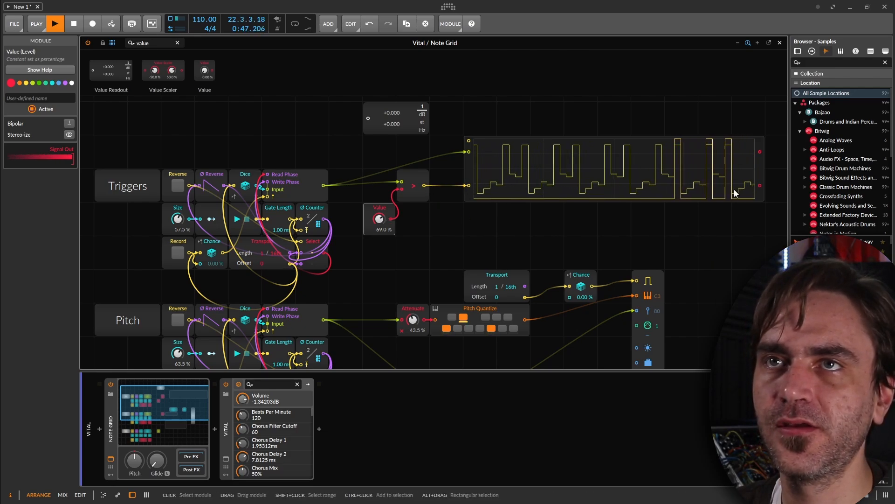
left_click_drag(380, 218, 379, 271)
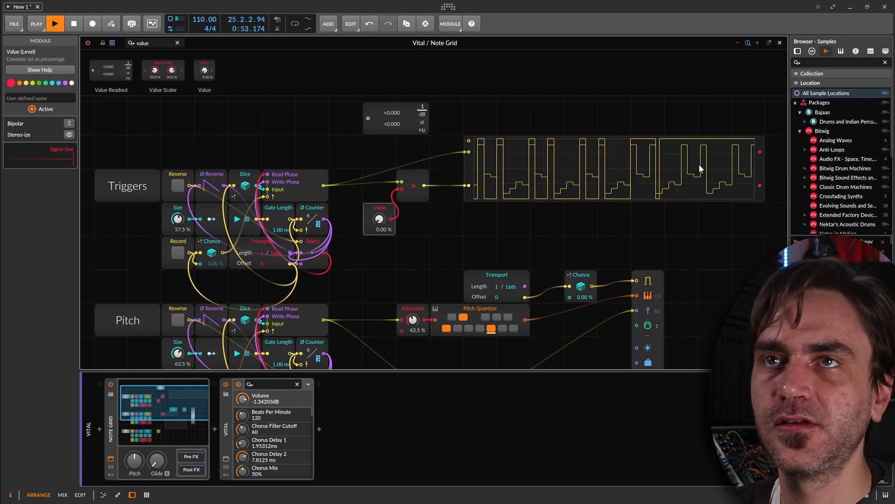
left_click_drag(379, 222, 380, 176)
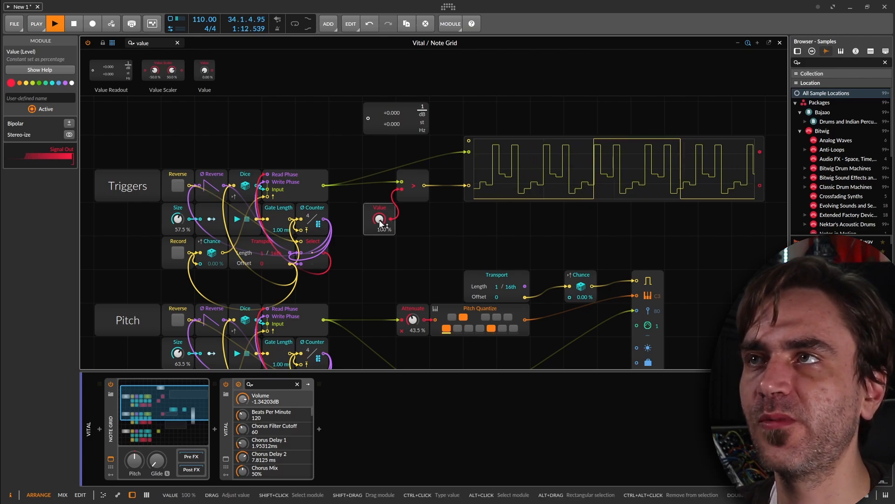
mouse_move(369, 230)
left_mouse_down()
mouse_move(370, 196)
mouse_move(369, 229)
left_mouse_up()
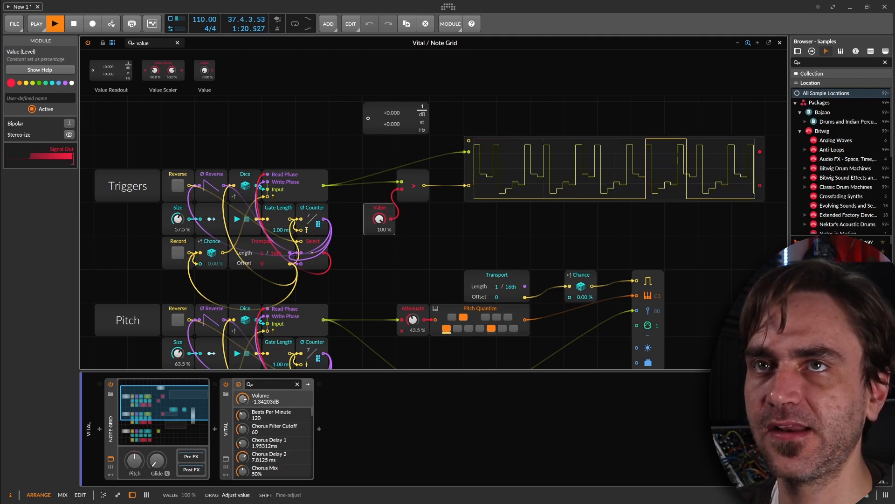
left_click_drag(379, 219, 379, 284)
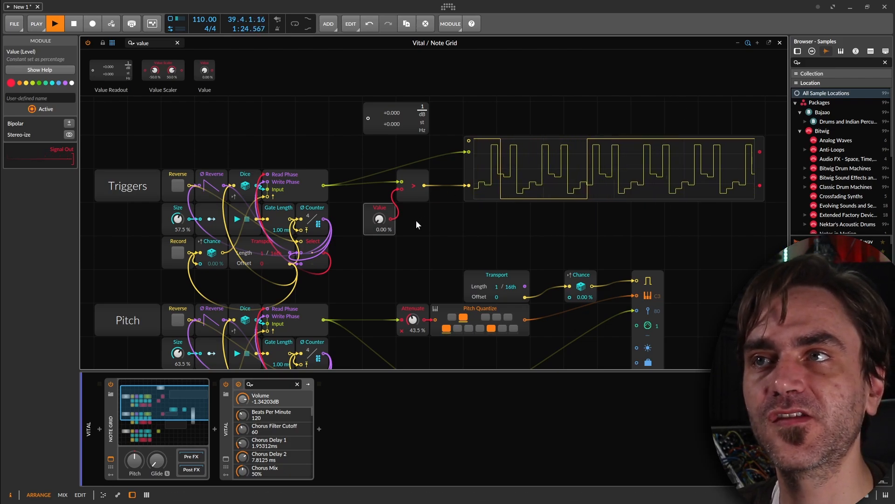
Add an AND gate below the comparator's output and shift the oscilloscope farther away to free space.
double_click(155, 45)
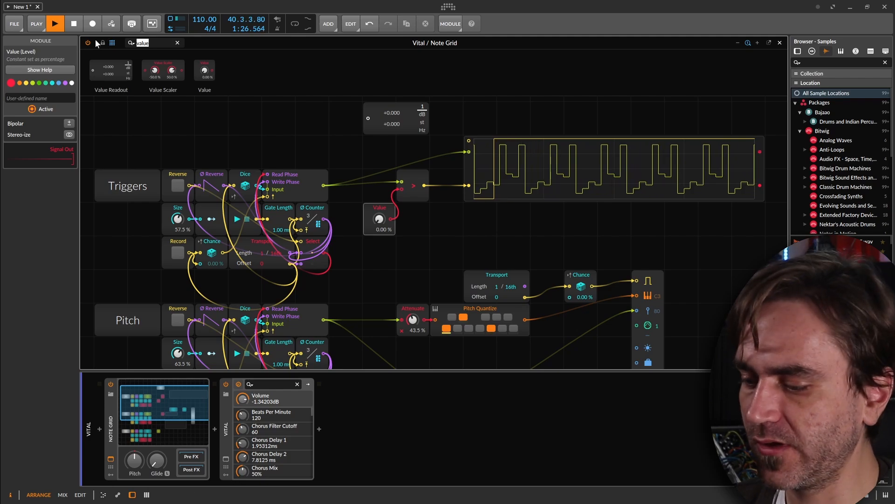
type("and")
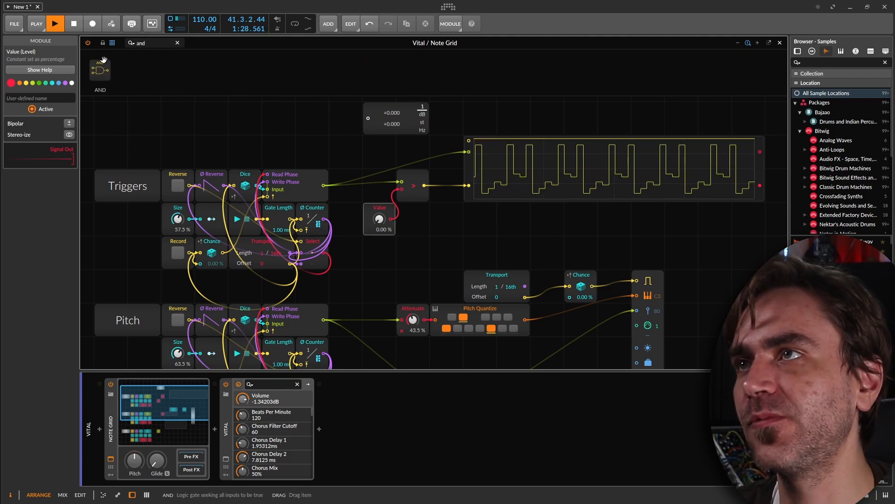
left_click_drag(99, 70, 502, 198)
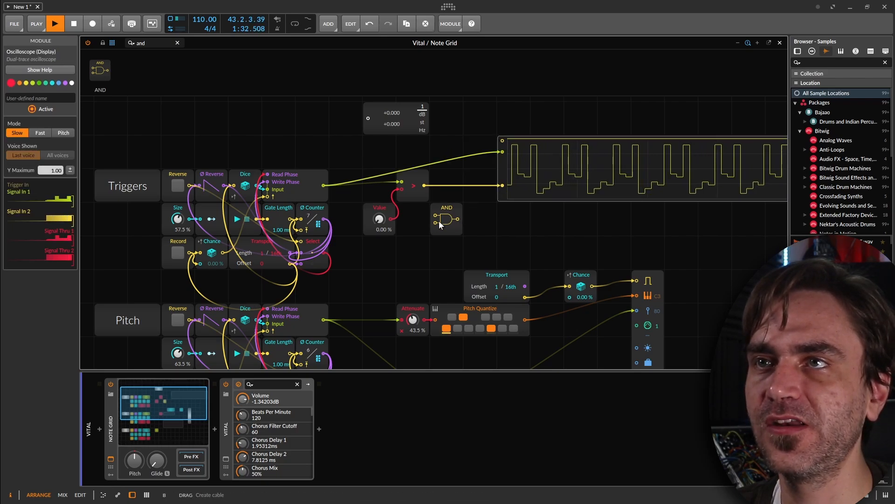
Combine the Triggers transport gate and comparator output in the AND gate, send it to the oscilloscope, and set Value to 70.5 %.
left_click_drag(436, 222, 427, 263)
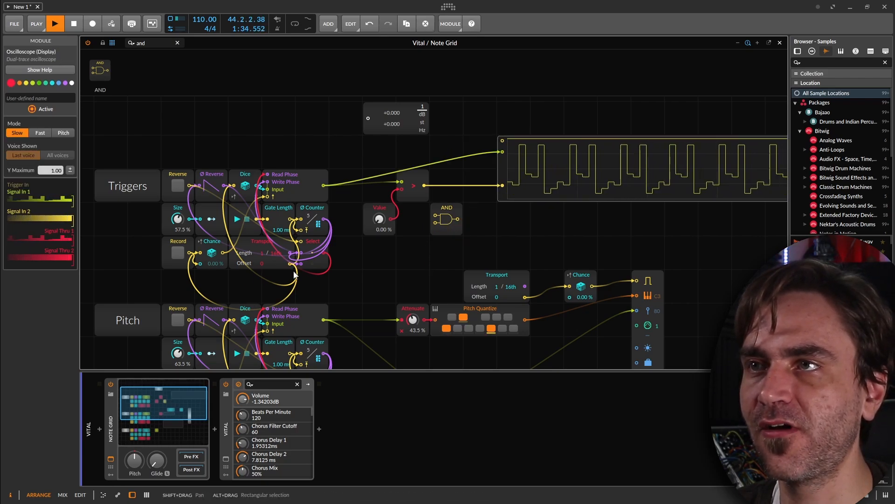
left_click_drag(290, 263, 435, 215)
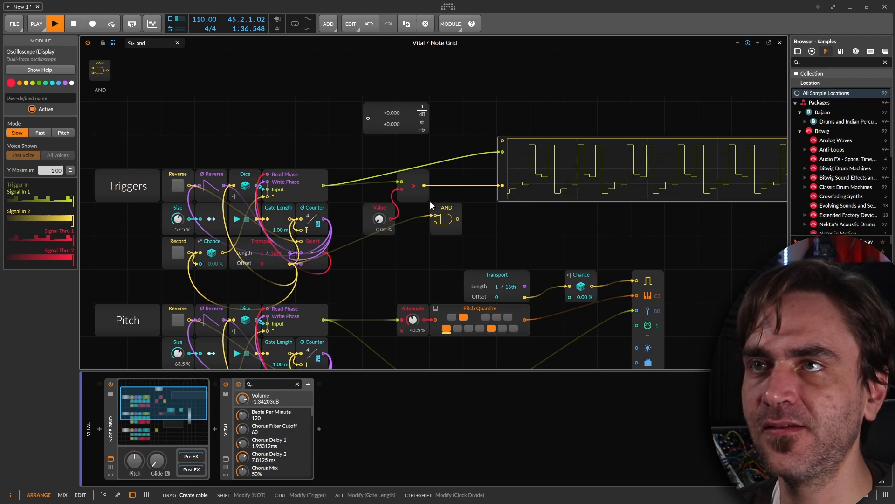
mouse_move(424, 186)
left_mouse_down()
mouse_move(430, 229)
mouse_move(501, 186)
left_mouse_up()
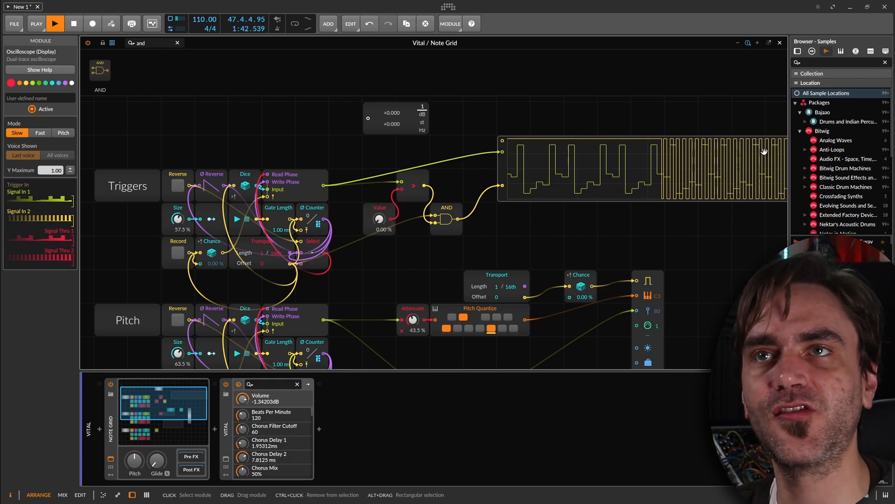
left_click_drag(377, 224, 372, 230)
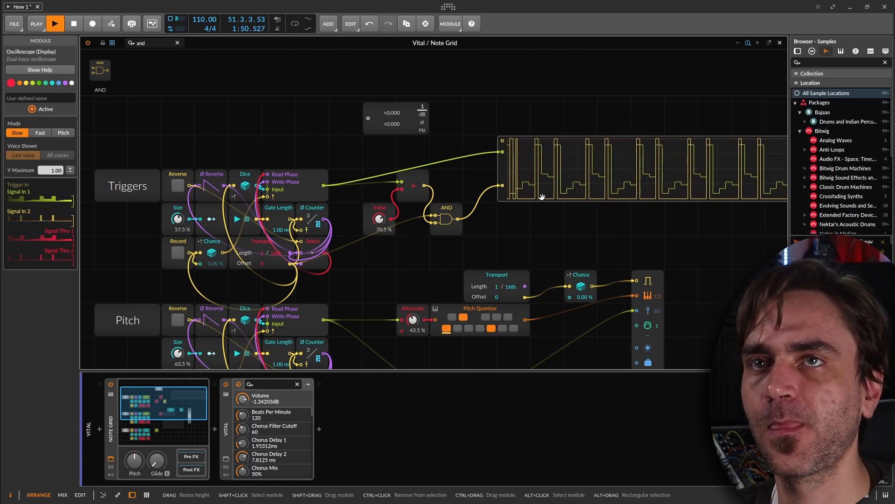
Delete the 1/16th Transport and Chance modules feeding Note Out and connect the AND output to Note Out's gate input.
left_click_drag(559, 187, 437, 178)
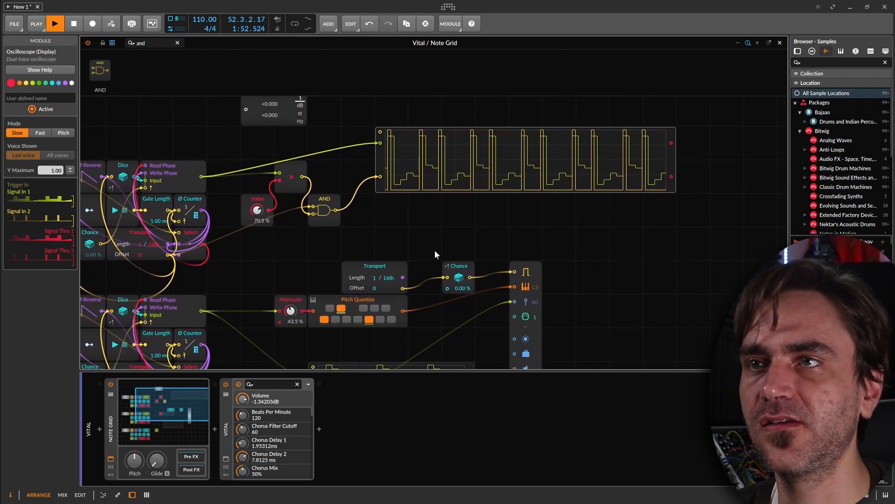
left_click_drag(480, 241, 377, 283)
key("Delete")
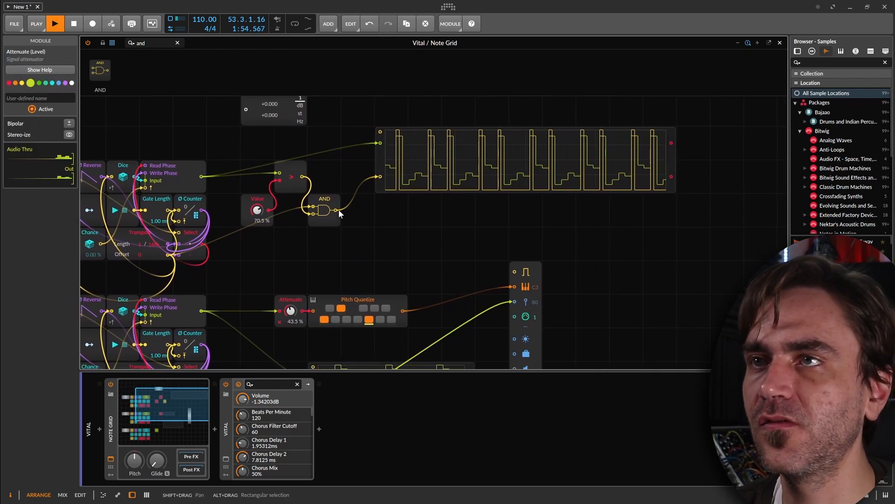
left_click_drag(336, 210, 514, 272)
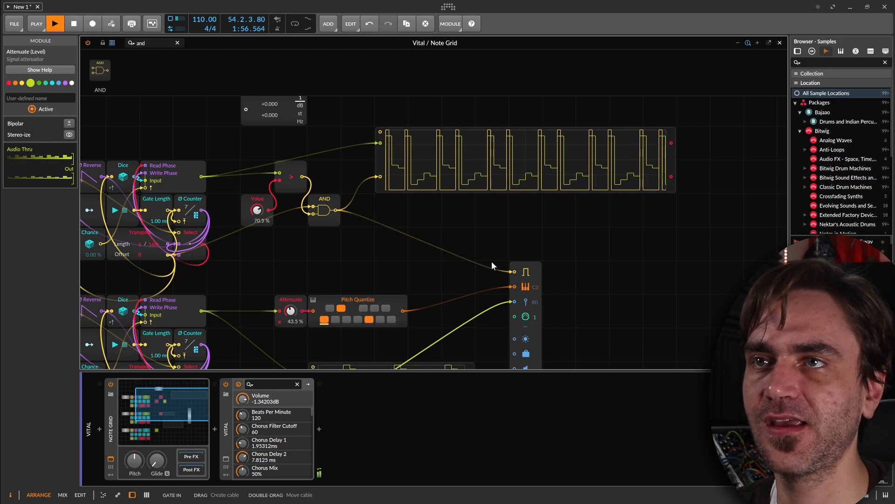
Record a new random pattern into the Triggers sequencer and set the comparator's Value to 36 %.
left_click_drag(388, 262, 516, 264)
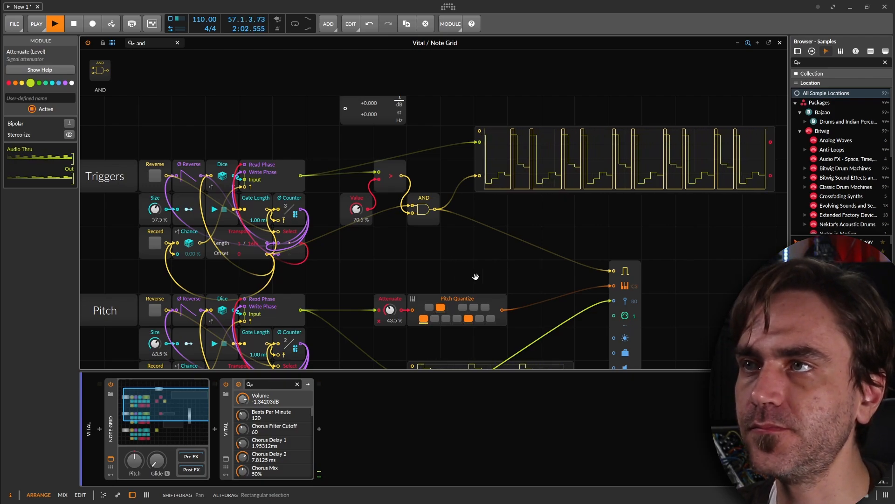
left_click_drag(477, 276, 506, 252)
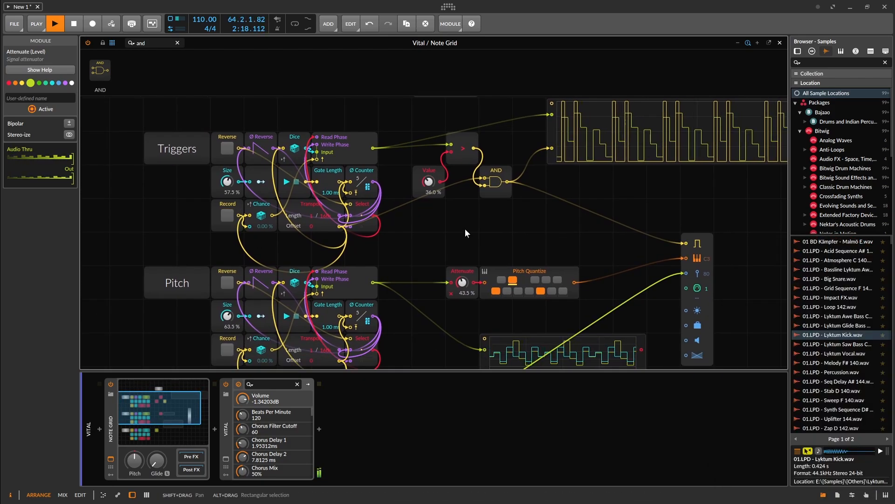
left_click_drag(464, 228, 486, 189)
left_click(384, 228)
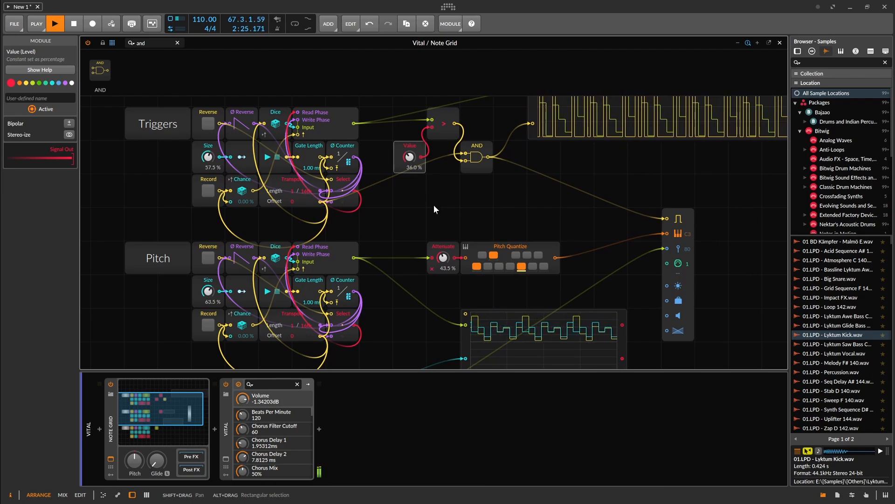
Add a Value with a Modulator Out below the Triggers label to modulate the comparator's threshold, and name it Probability.
left_click_drag(433, 205, 491, 217)
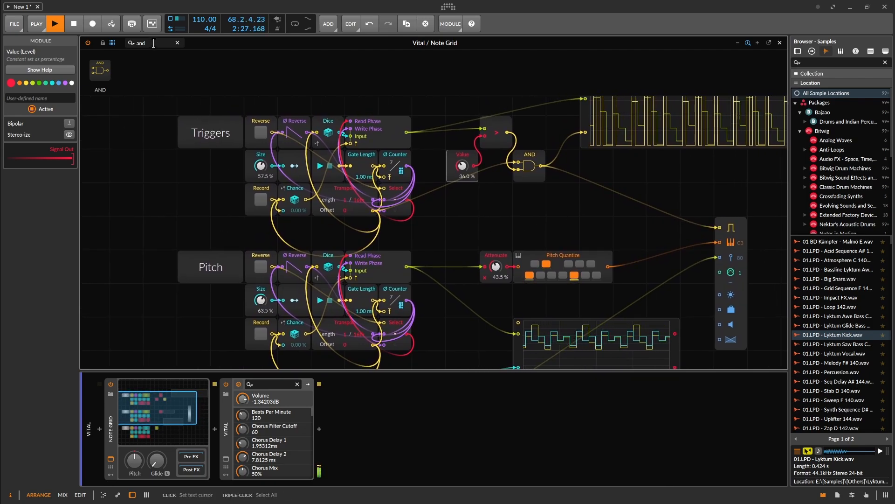
type("val")
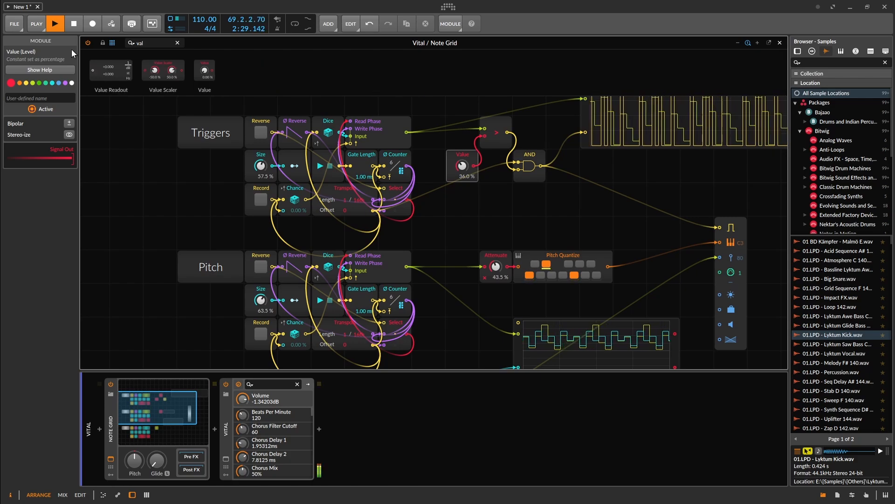
left_click_drag(178, 192, 204, 164)
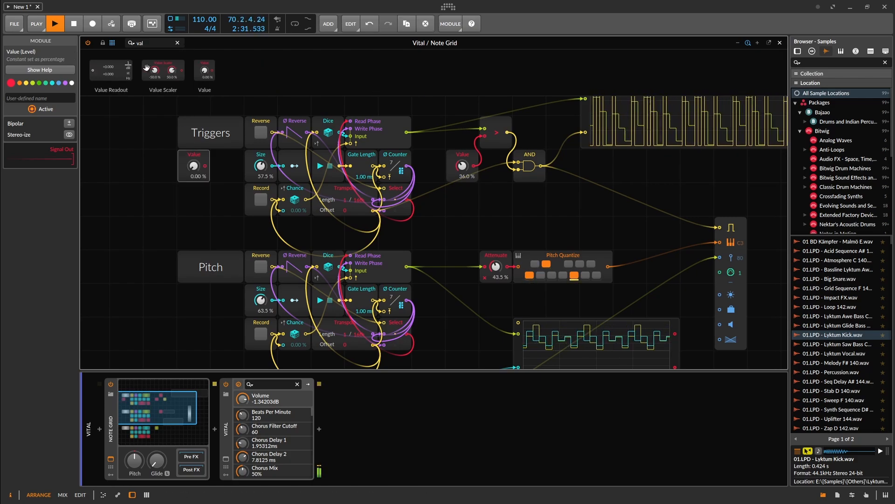
type("modul")
left_click_drag(108, 70, 213, 178)
left_click(49, 99)
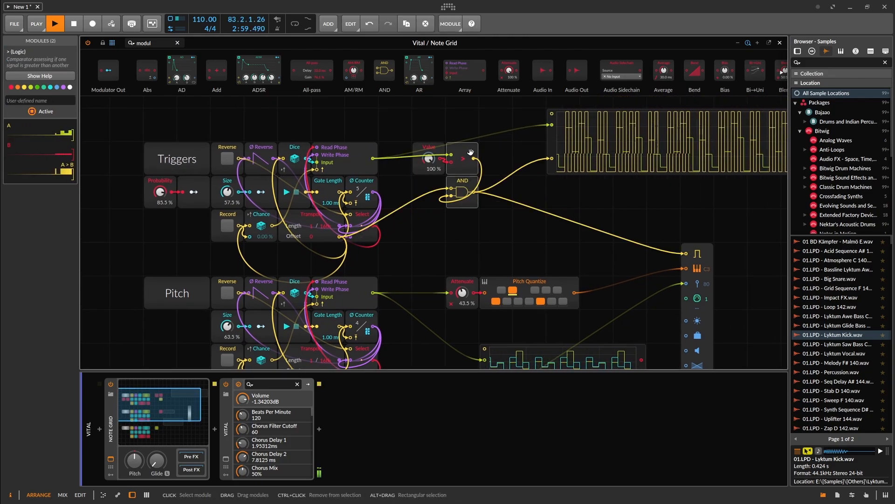
Record a new pattern into the Velocity sequencer and set its output Attenuate to 61.5 %.
scroll(650, 286, "down", 5)
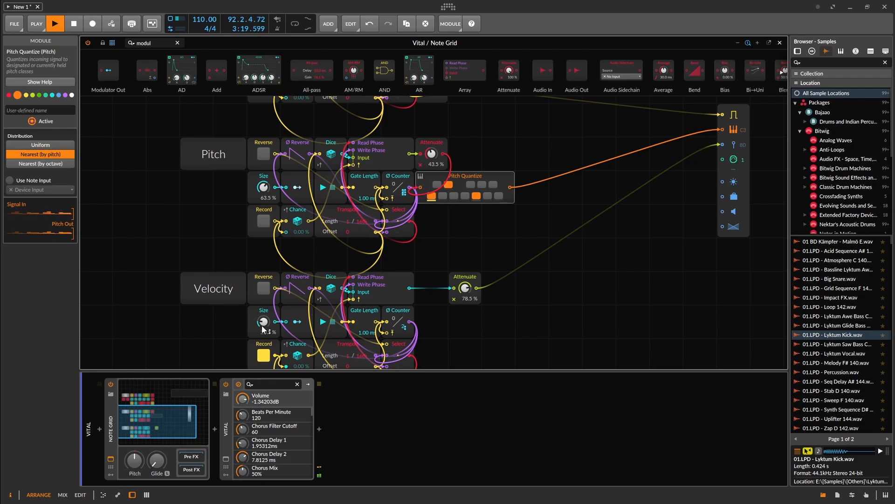
left_click(262, 352)
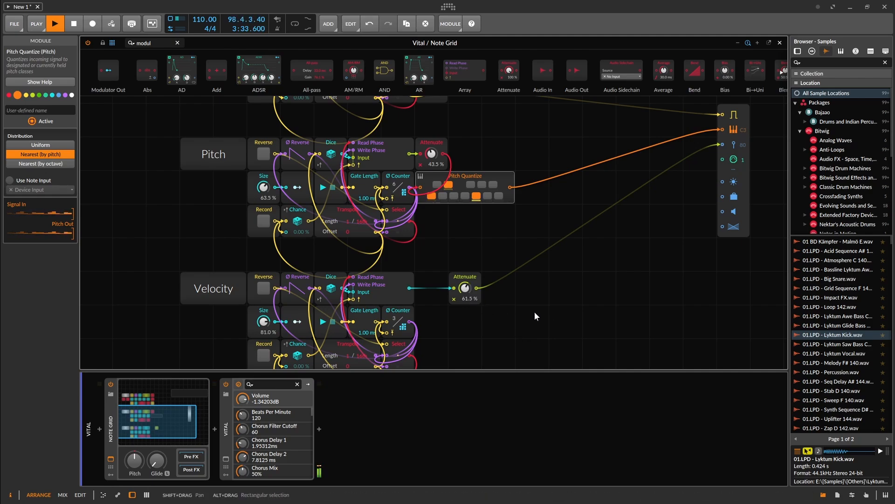
Select the modules of the Triggers sequencer block and colour them red.
left_click_drag(469, 247, 441, 366)
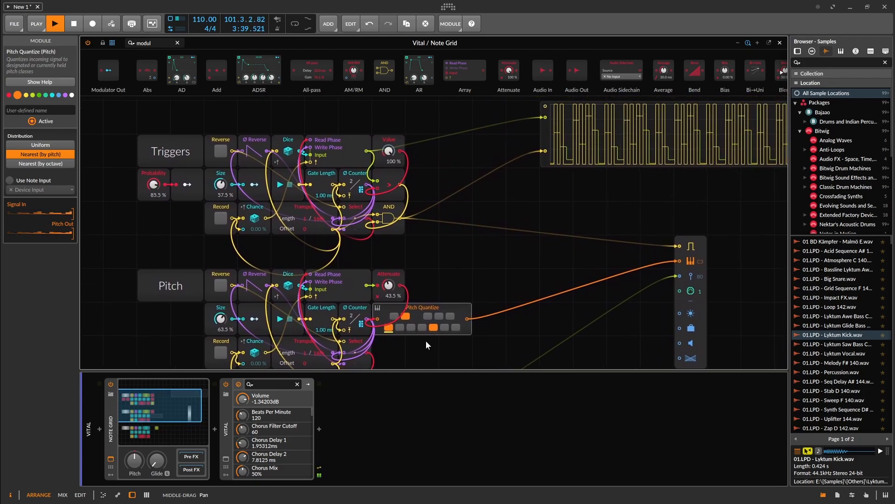
left_click_drag(433, 121, 528, 338)
left_click(11, 87)
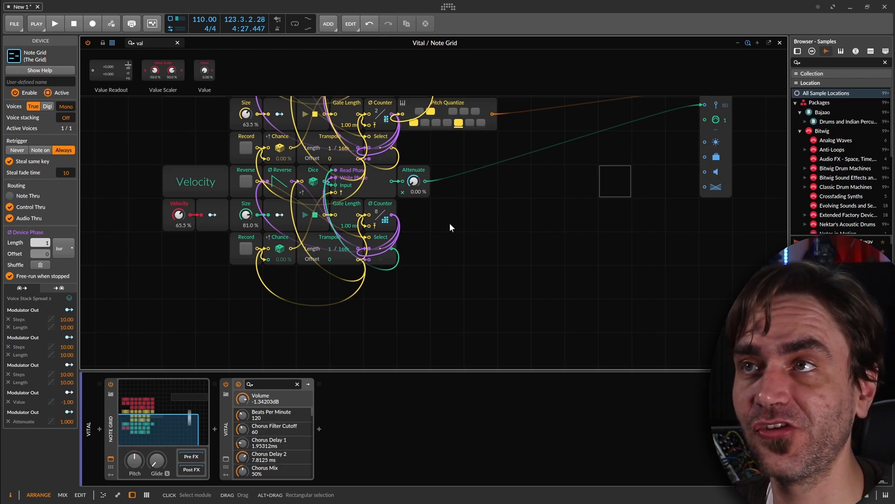
Duplicate the Velocity sequencer block directly below the original and connect the copy's Attenuate output to the note output's brightness input.
left_click_drag(174, 276, 97, 293)
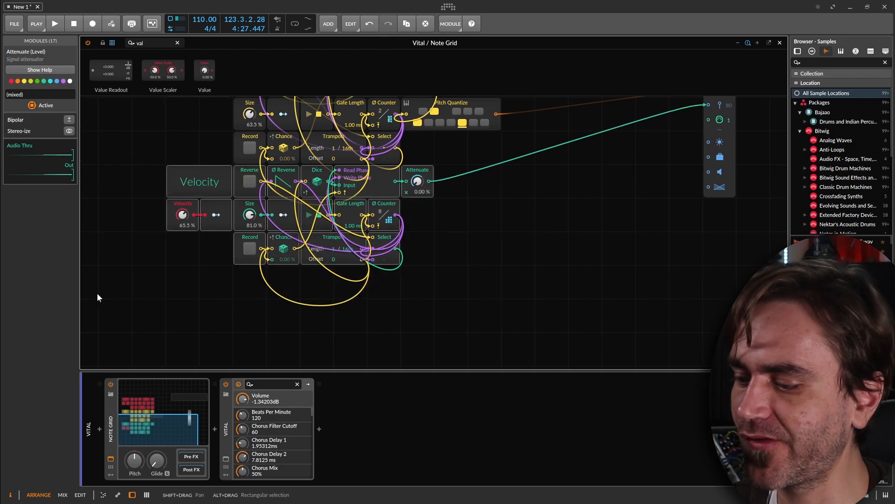
key("ctrl+d")
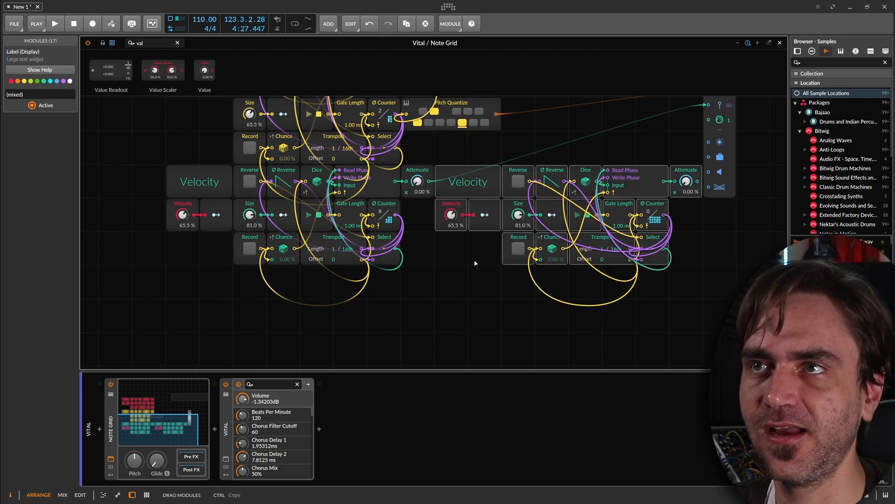
left_click_drag(474, 263, 207, 278)
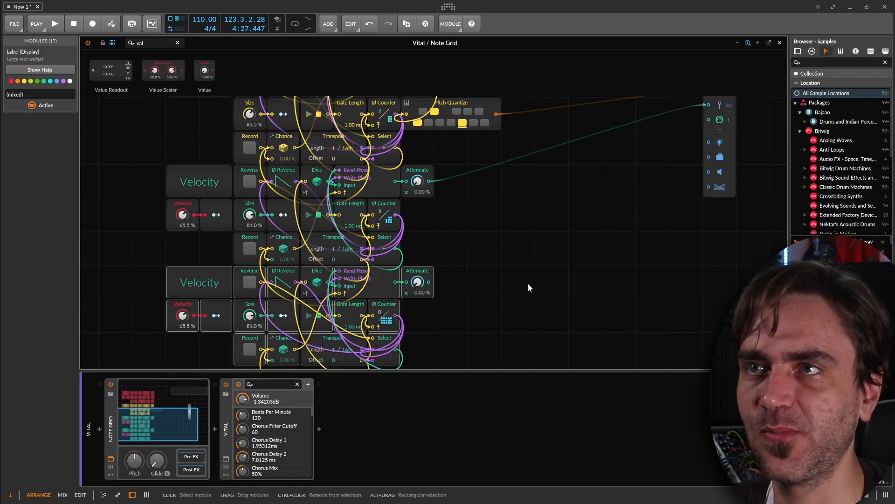
left_click(448, 292)
left_click_drag(428, 283, 708, 142)
Remove the first of the two Attenuate mappings from the amount Modulator Out of the copied Velocity block.
left_click(226, 310)
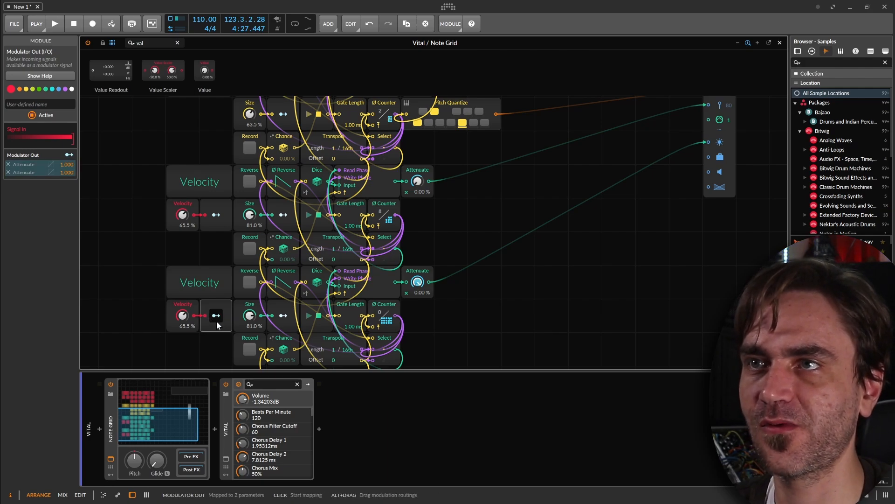
left_click_drag(619, 320, 634, 278)
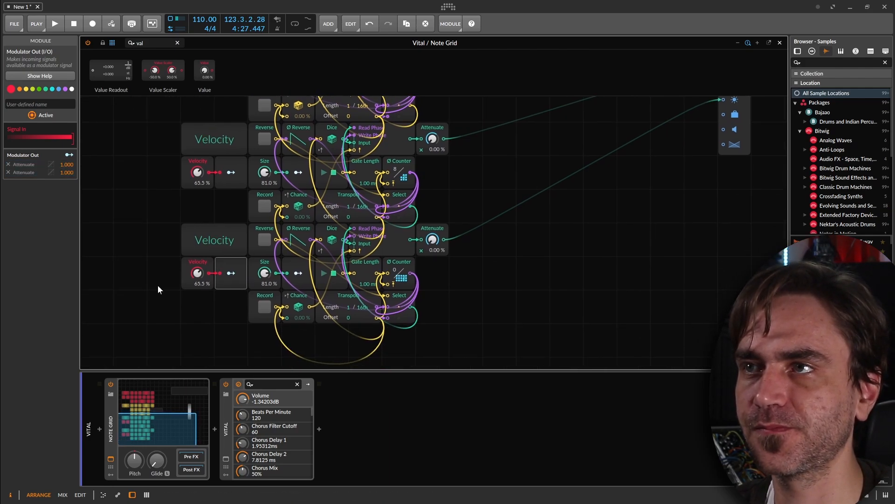
left_click(8, 164)
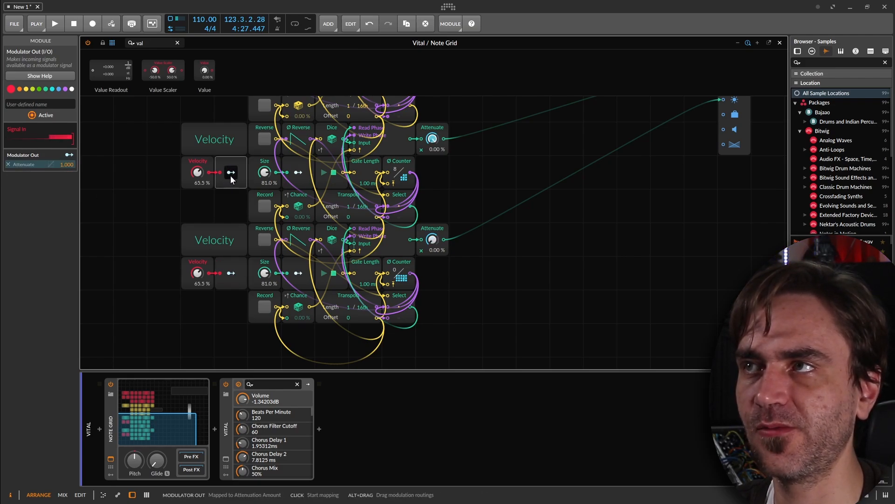
Map the copied block's Size Modulator Out to Steps and Length at 10.00 each, following the mappings of the existing sequencer blocks.
left_click_drag(212, 115, 173, 285)
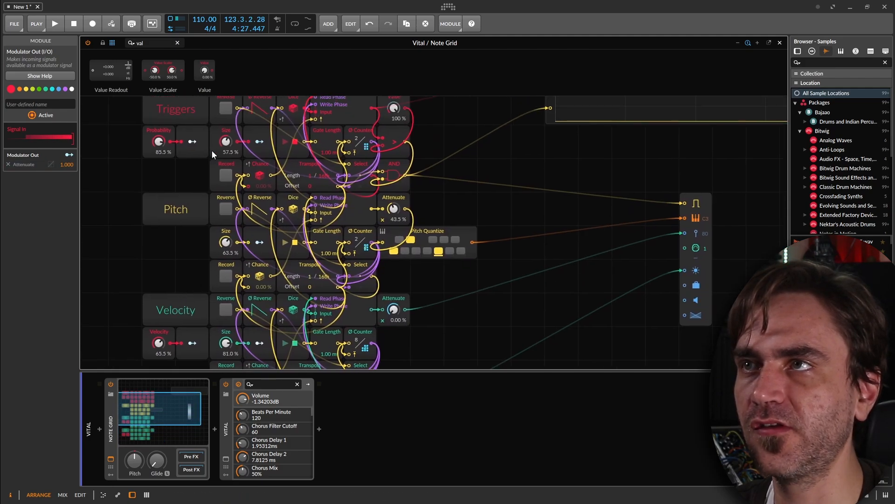
left_click_drag(184, 229, 161, 405)
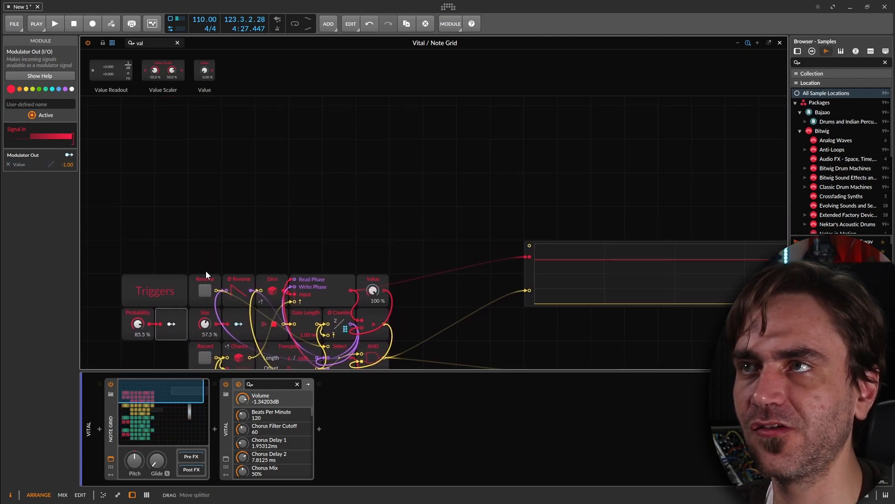
left_click_drag(278, 231, 454, 44)
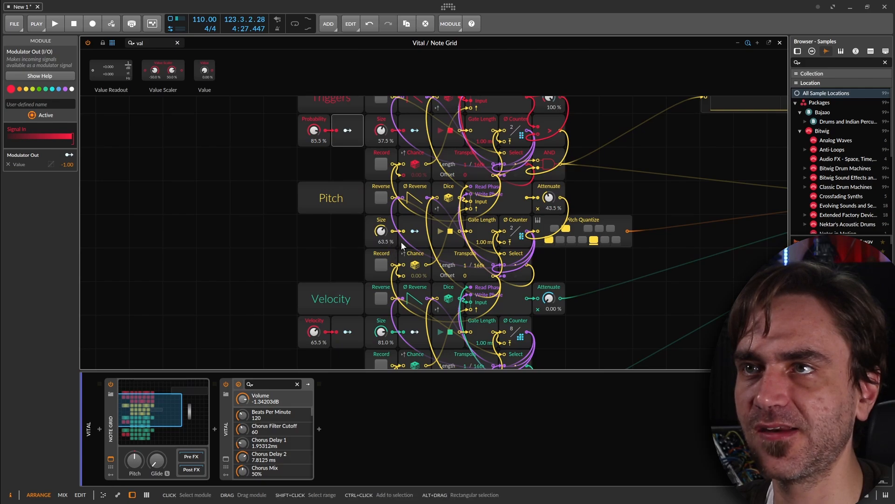
left_click(417, 241)
left_click_drag(325, 256, 169, 228)
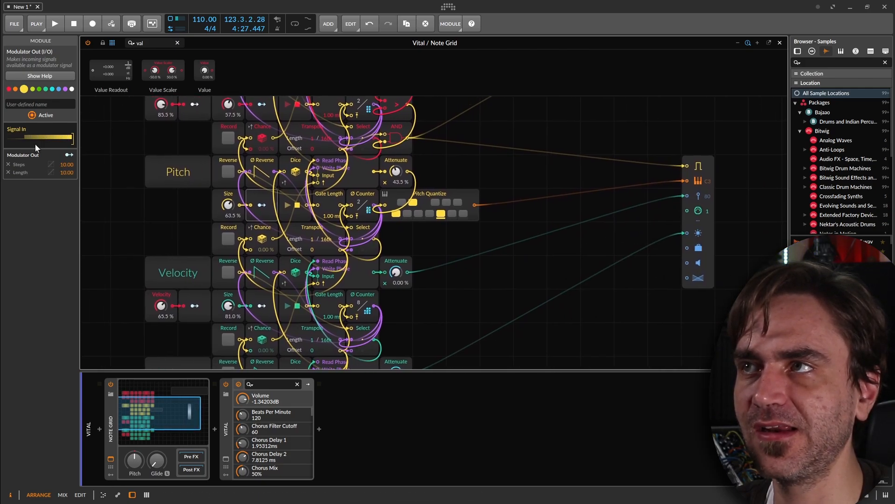
left_click_drag(127, 202, 136, 123)
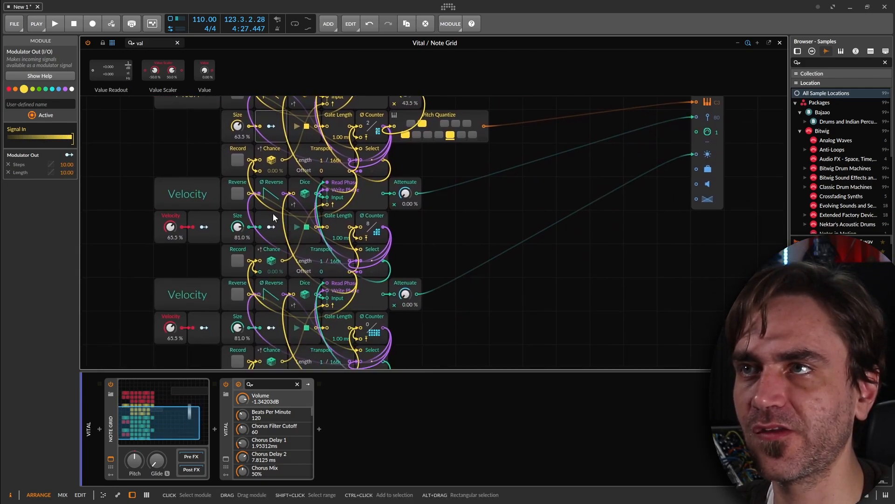
left_click_drag(223, 284, 190, 175)
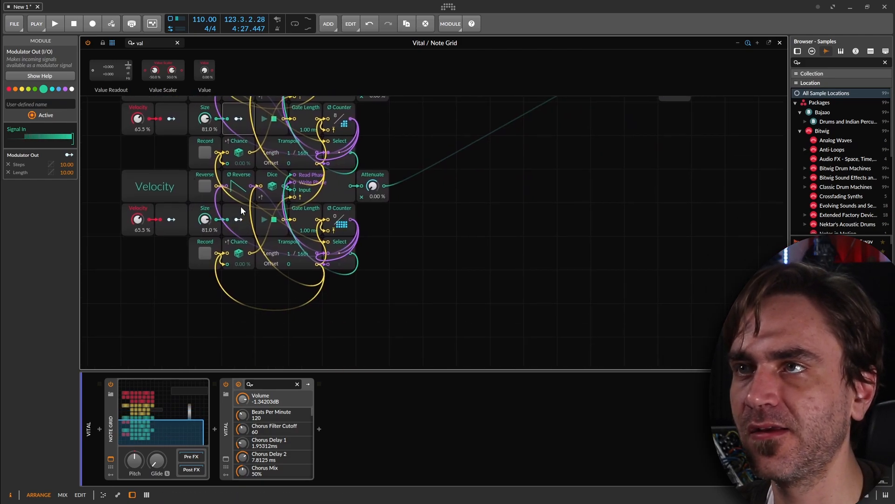
left_click_drag(177, 290, 229, 319)
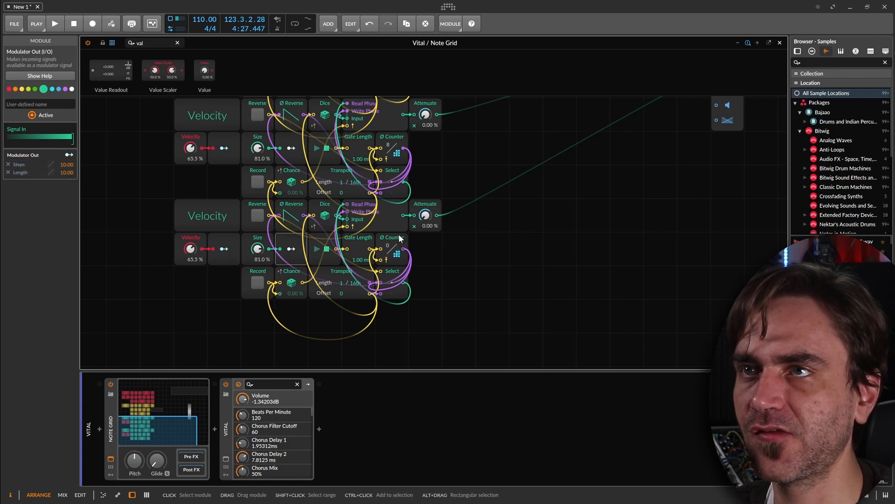
Rename the copied sequencer block's label as Brightness.
left_click(385, 221)
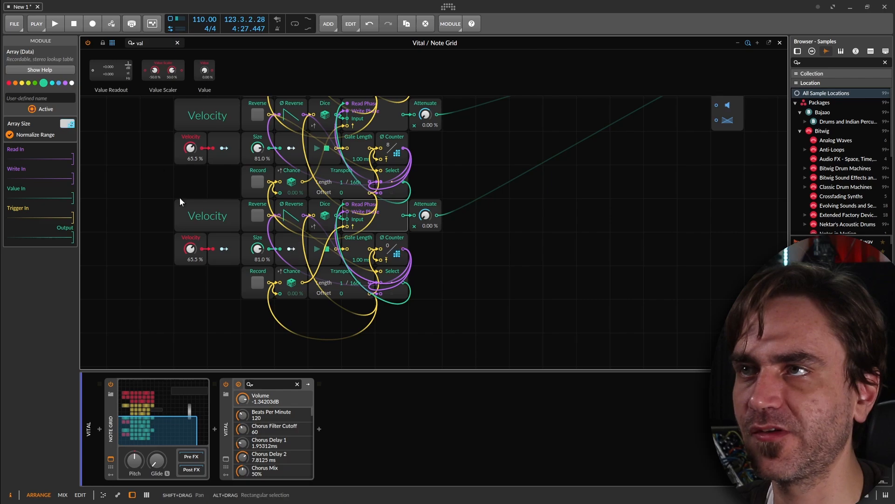
left_click(212, 211)
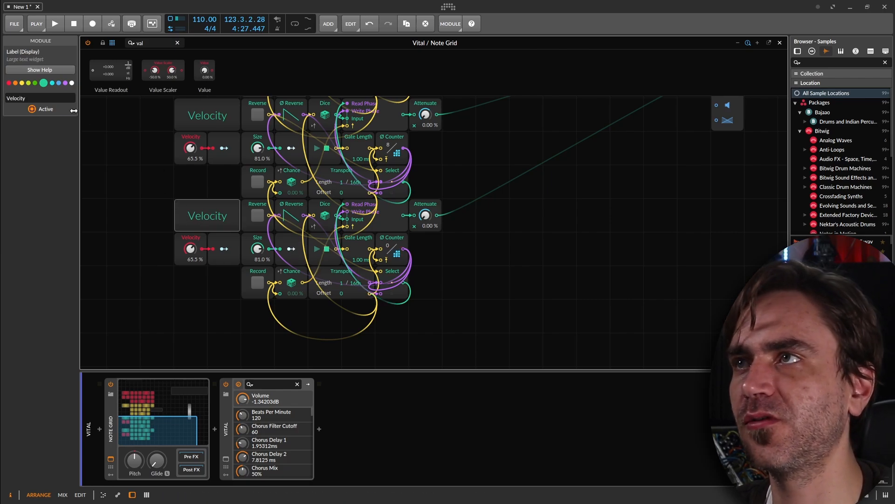
left_click(32, 97)
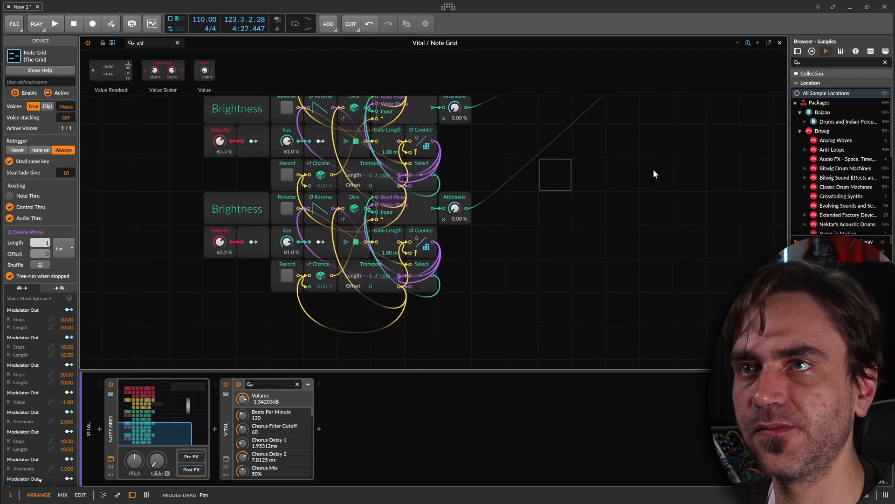
Rename the lowest Timbre block's label as Pan and connect that block's Attenuate output to the note output's pan input.
left_click(321, 238)
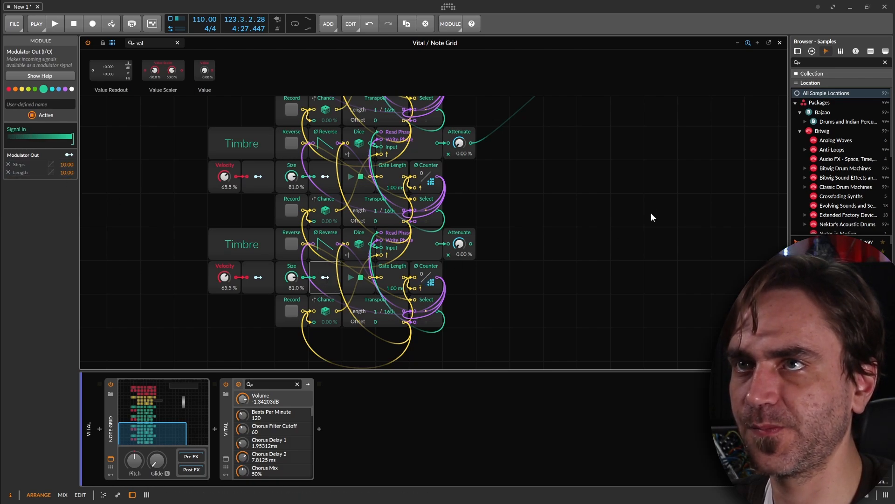
left_click(222, 246)
left_click(53, 99)
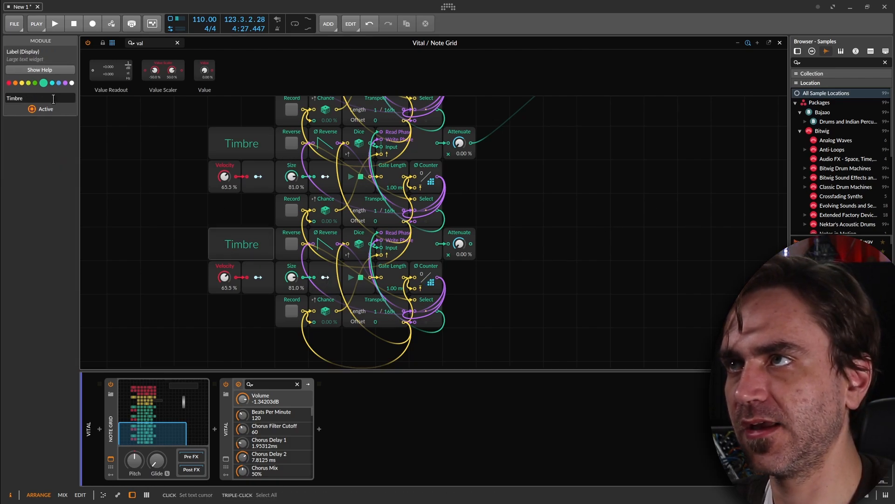
left_click_drag(471, 243, 475, 44)
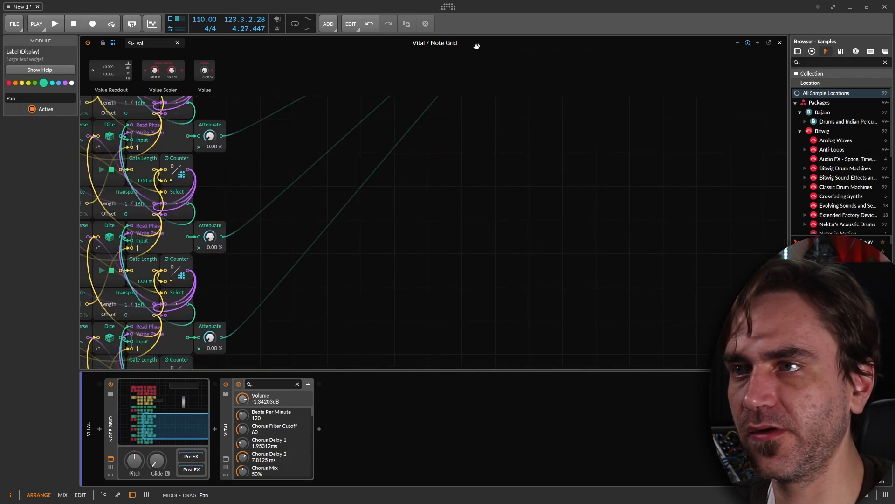
Open Vital's plug-in window and show its Advanced page.
left_click_drag(236, 262, 428, 203)
left_click(228, 429)
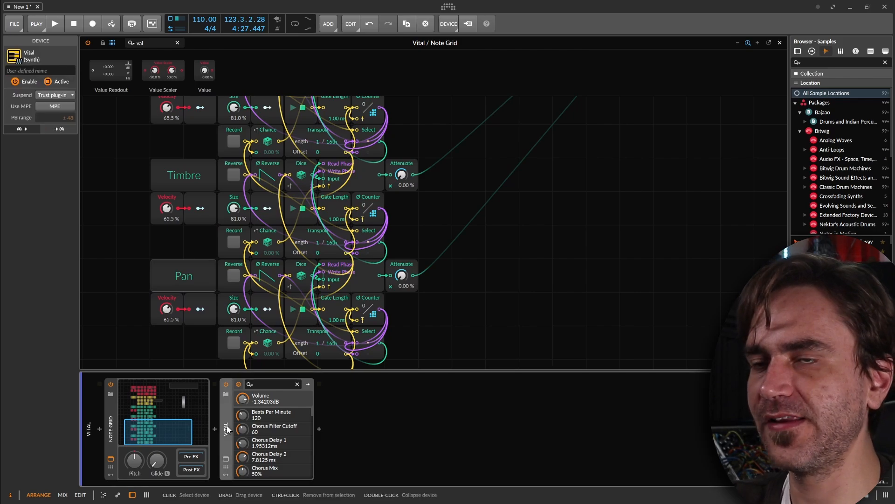
left_click(226, 458)
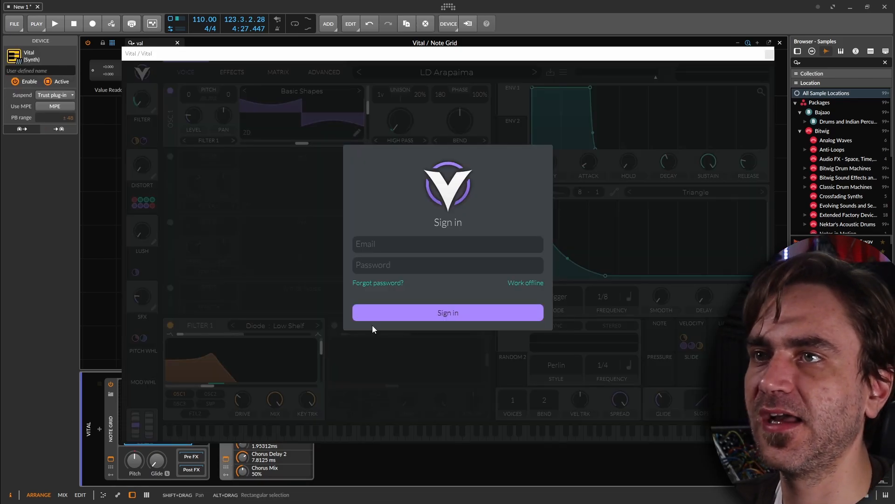
left_click(373, 326)
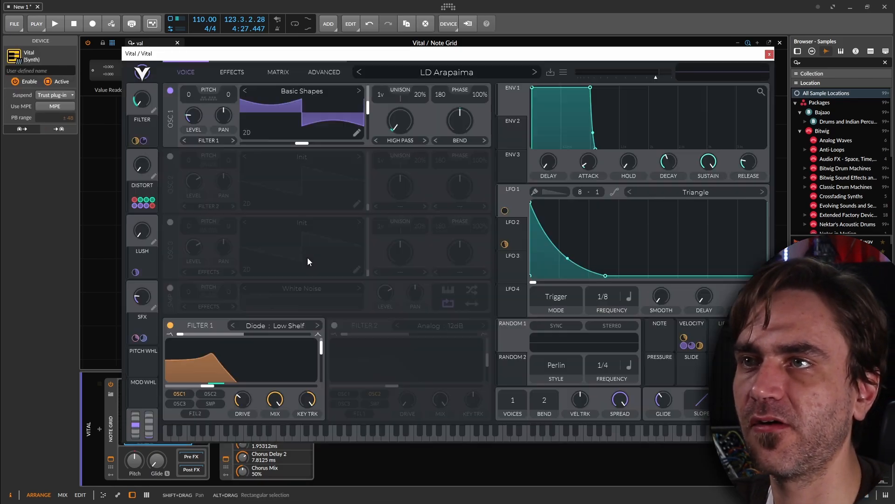
left_click(325, 71)
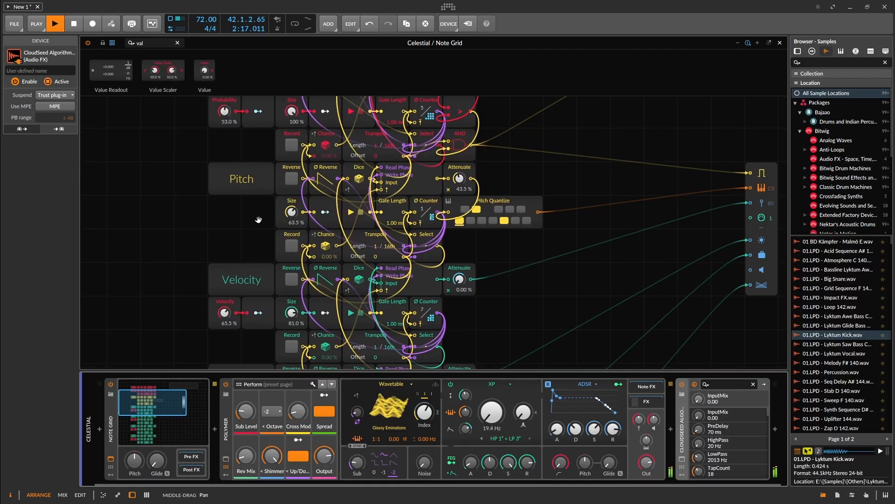
Record new random patterns into the Triggers and Pitch sequencers of the Celestial track, ending recording on both.
left_click_drag(234, 254, 282, 169)
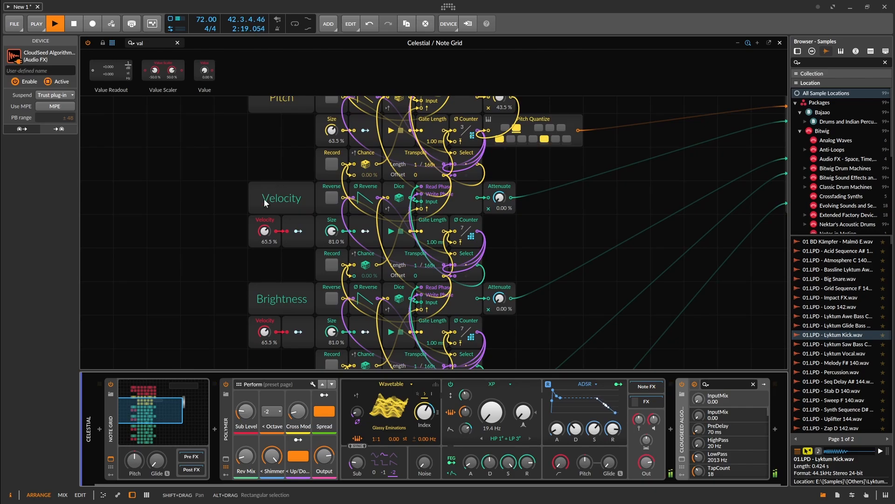
left_click_drag(266, 284, 187, 148)
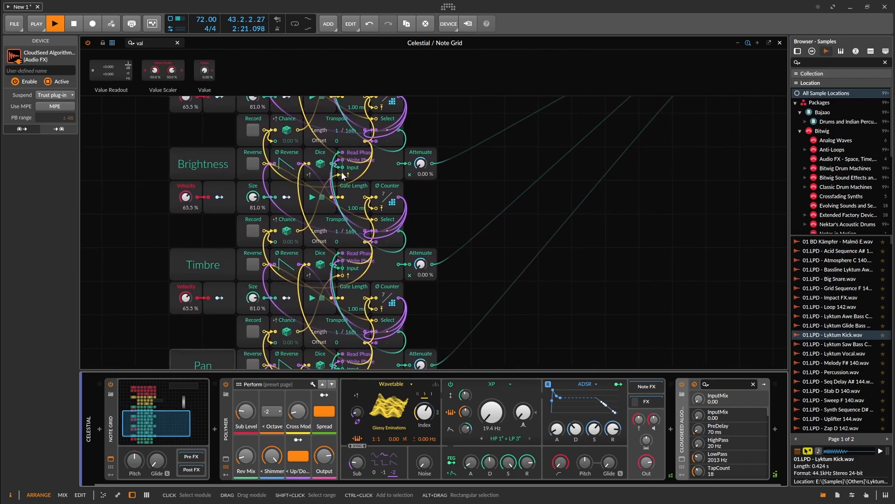
left_click_drag(532, 197, 592, 359)
left_click_drag(593, 270, 598, 346)
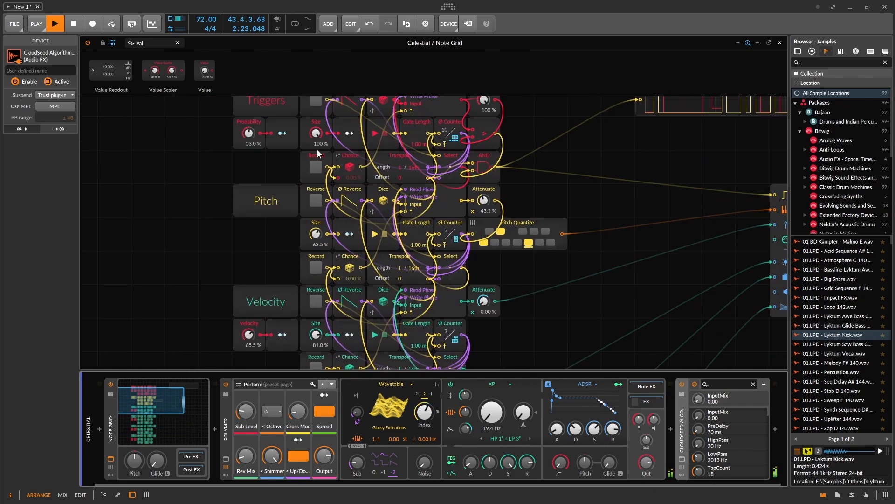
left_click(316, 167)
left_click(315, 268)
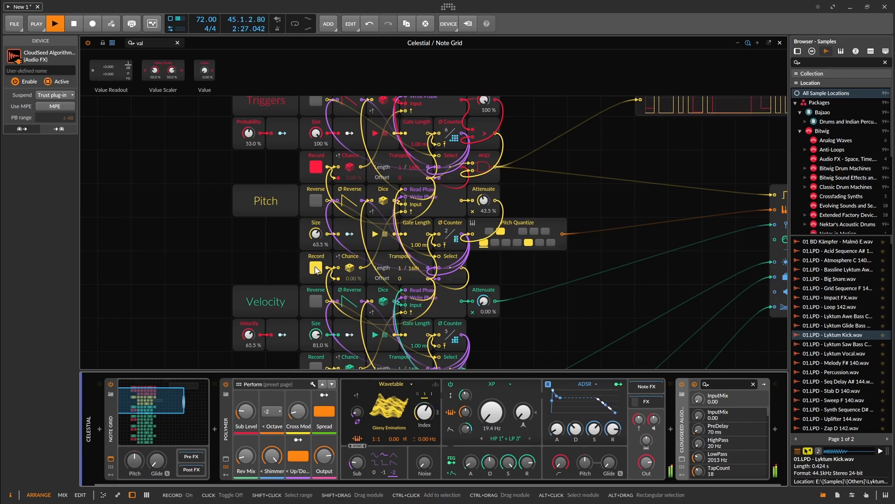
left_click(315, 268)
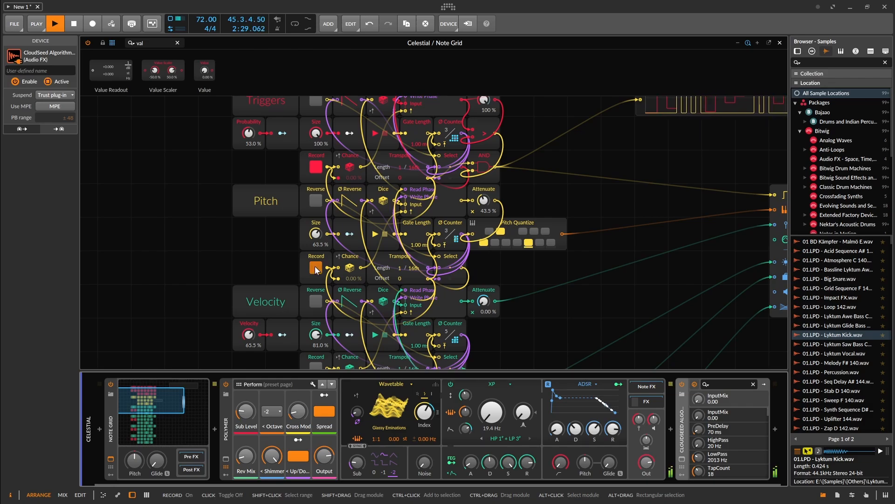
left_click(315, 165)
Set the frequency ratio of Polymer's wavetable oscillator to 1:4.
left_click_drag(634, 212, 584, 246)
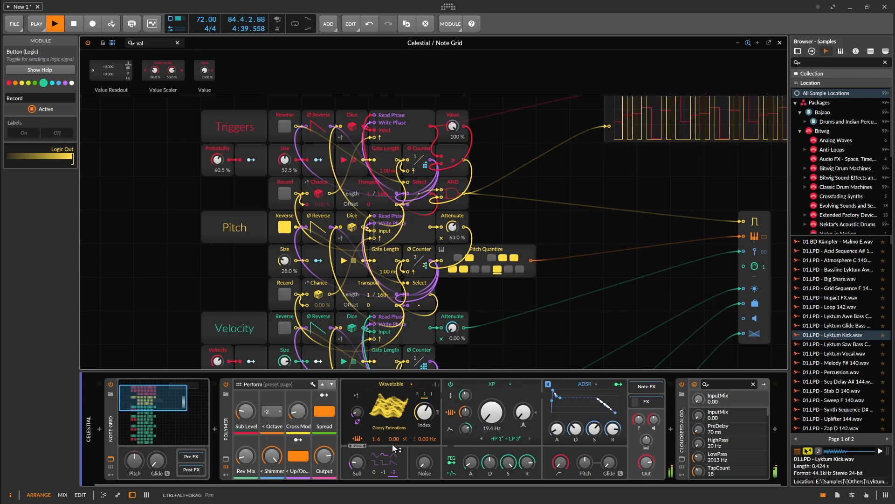
left_click_drag(378, 439, 378, 428)
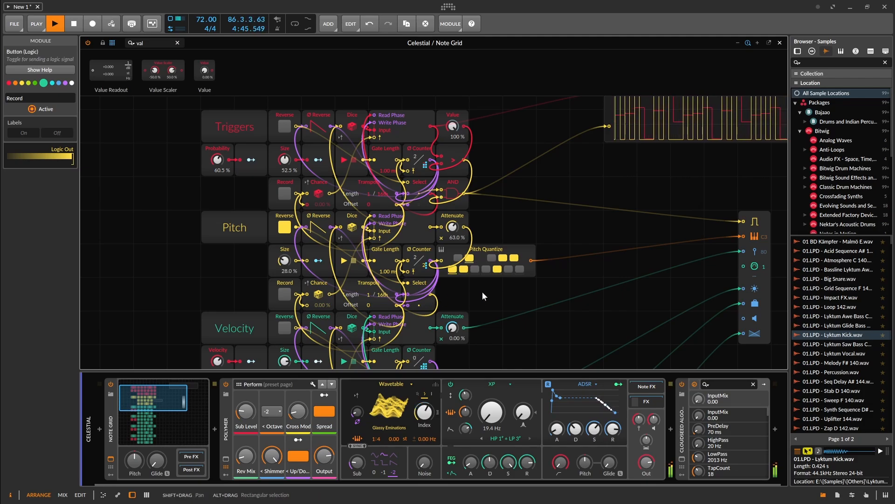
left_click_drag(380, 440, 380, 428)
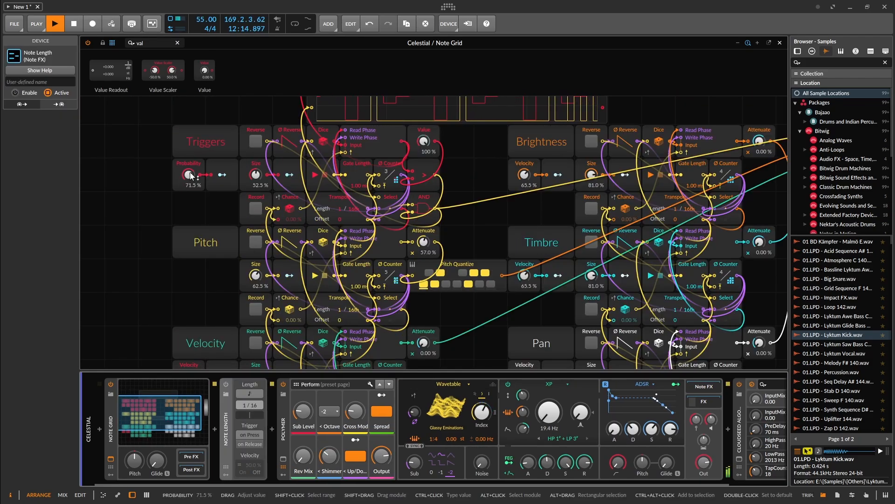
Set the Triggers block's Probability to 60 % and enable Note Length with a length of 4/16.
left_click_drag(190, 176, 191, 182)
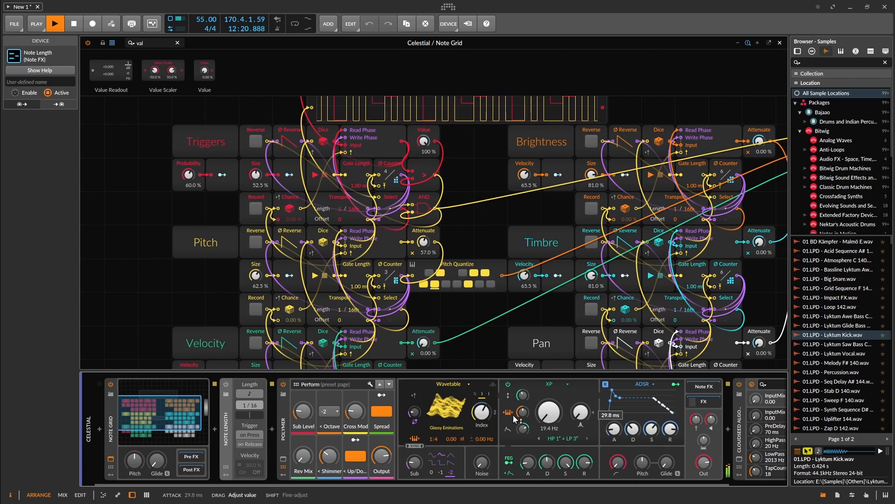
left_click(247, 406)
left_click_drag(247, 404, 246, 390)
Set Polymer's ADSR attack to 64 ms and filter envelope attack to 262 ms, with the output at -8.2 dB.
left_click_drag(614, 428, 614, 418)
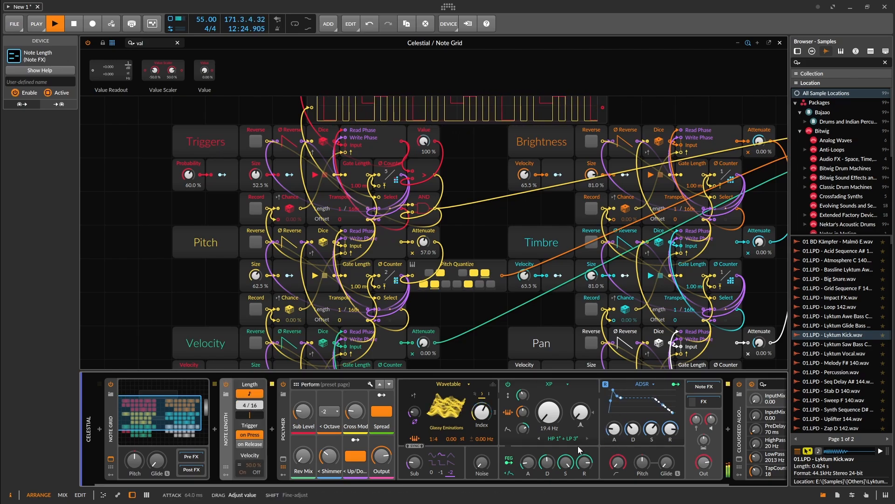
left_click_drag(528, 462, 528, 454)
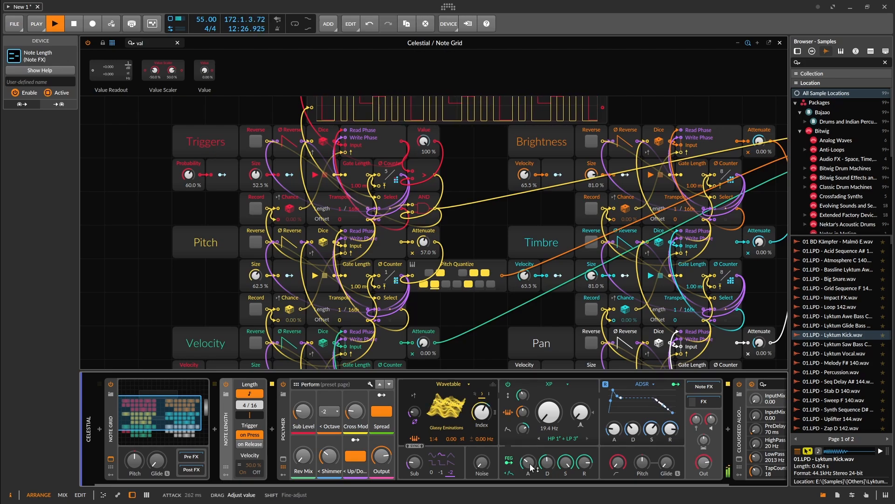
left_click_drag(710, 464, 710, 464)
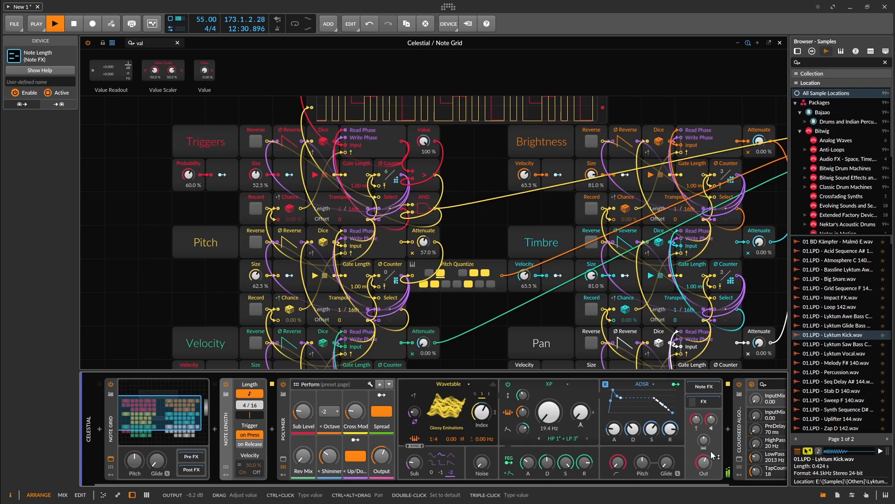
Set the Velocity amount control in the Pan sequencer block to 85 %.
left_click_drag(572, 318, 497, 259)
left_click_drag(450, 316, 450, 316)
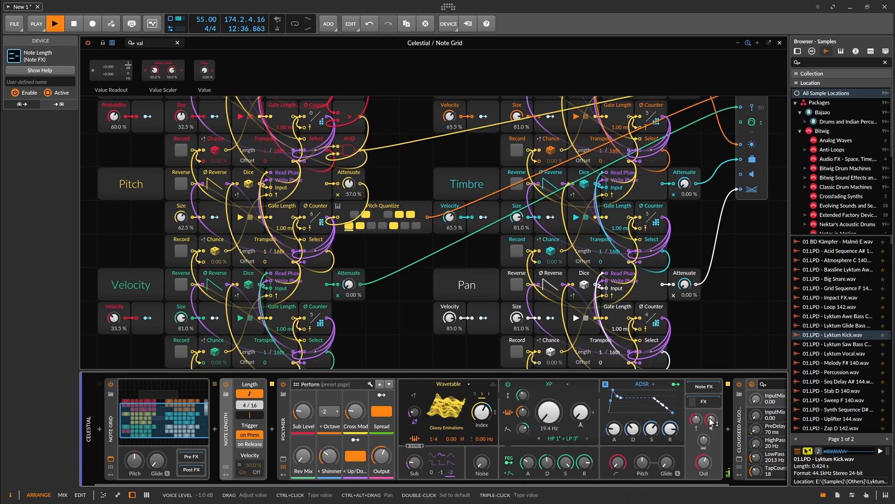
left_click_drag(428, 181, 439, 211)
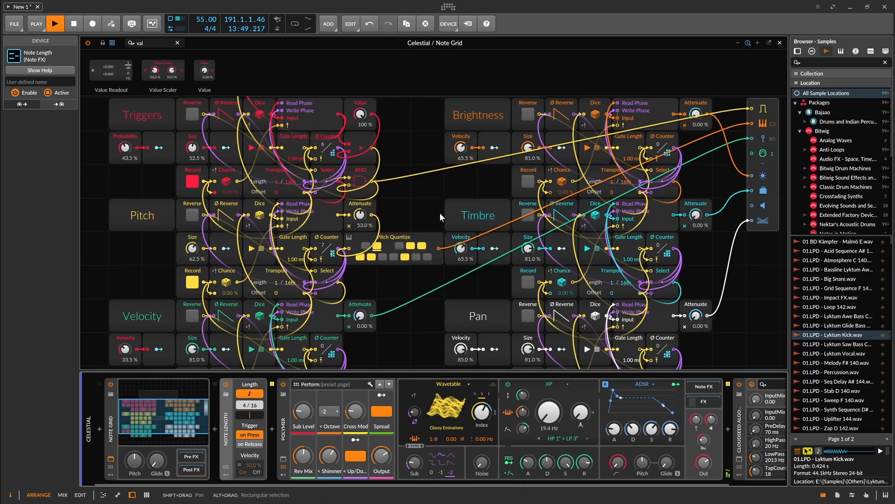